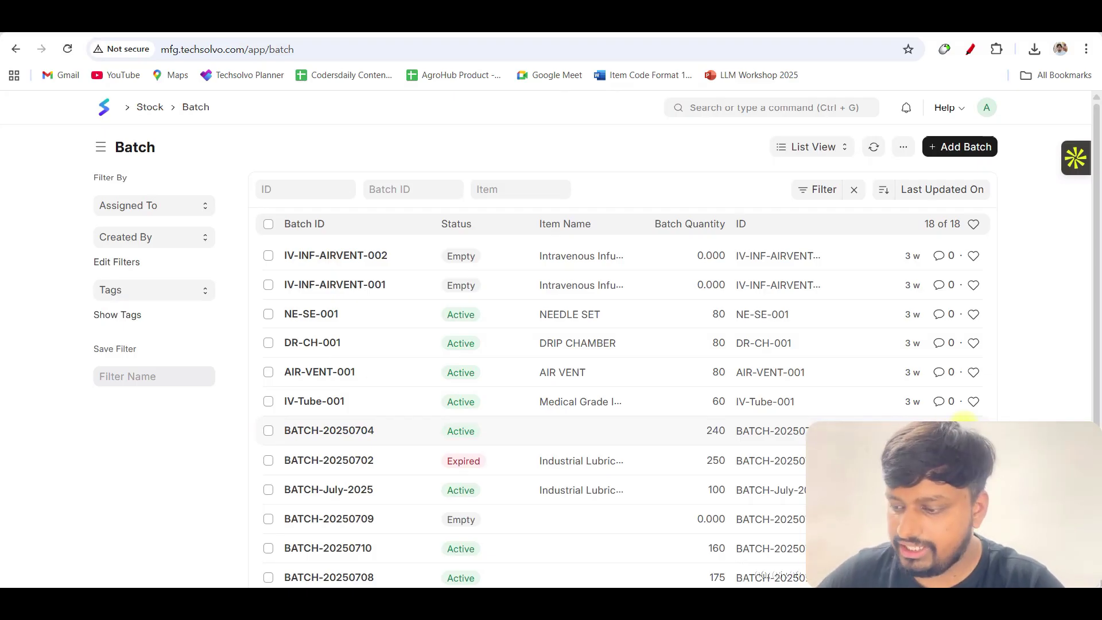
Step: Start a new batch in the full form and choose item MED-001, Paracetamol 500mg Tablet
left_click(960, 147)
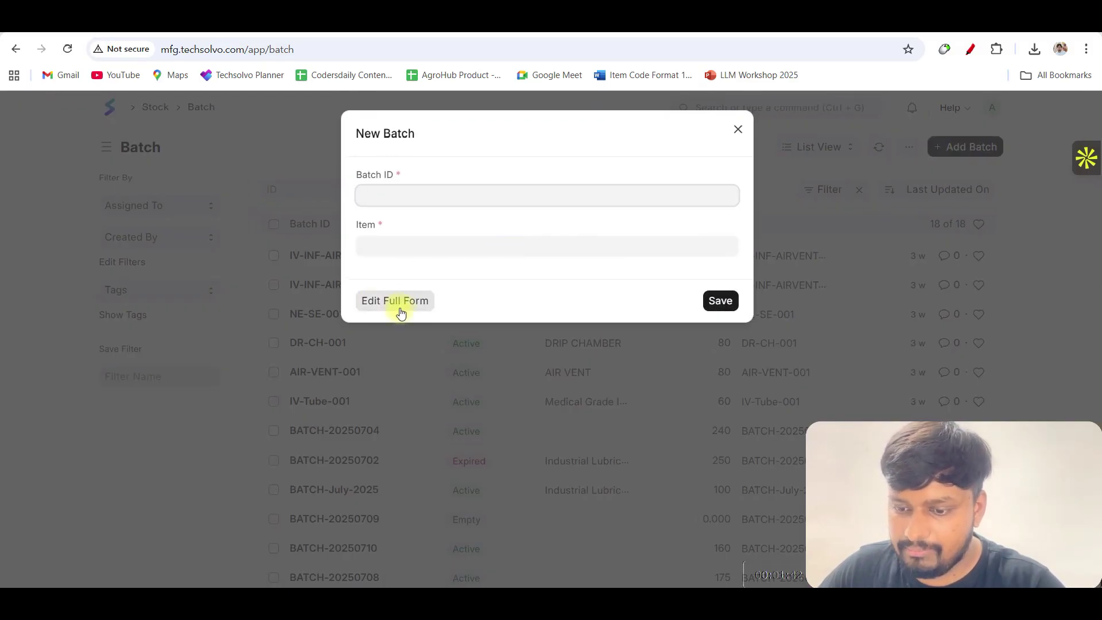
left_click(400, 303)
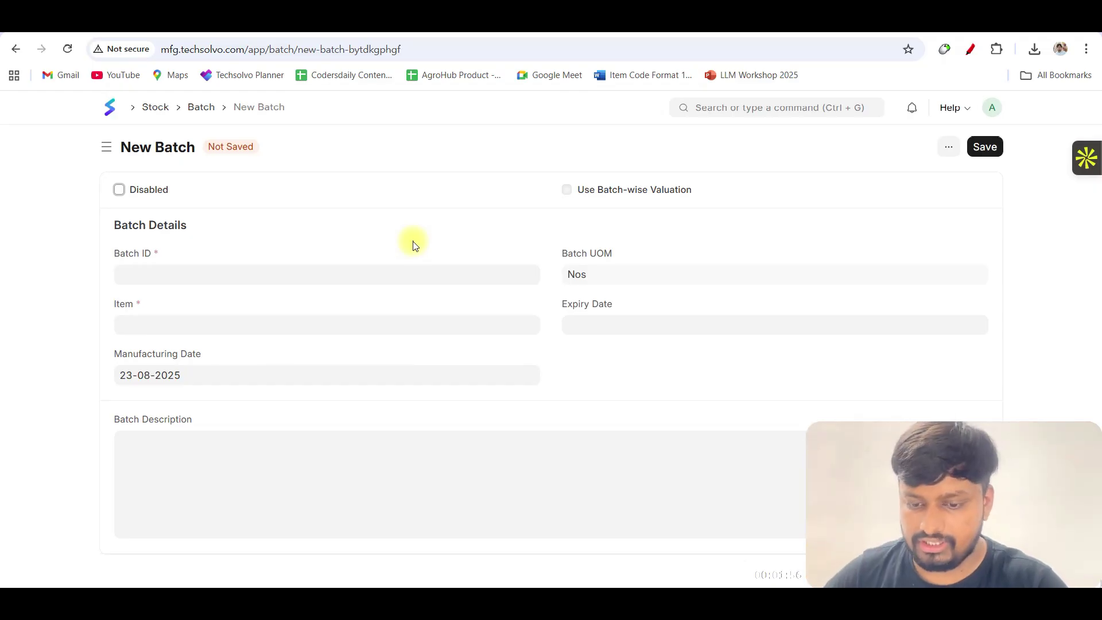
left_click(342, 329)
type("para")
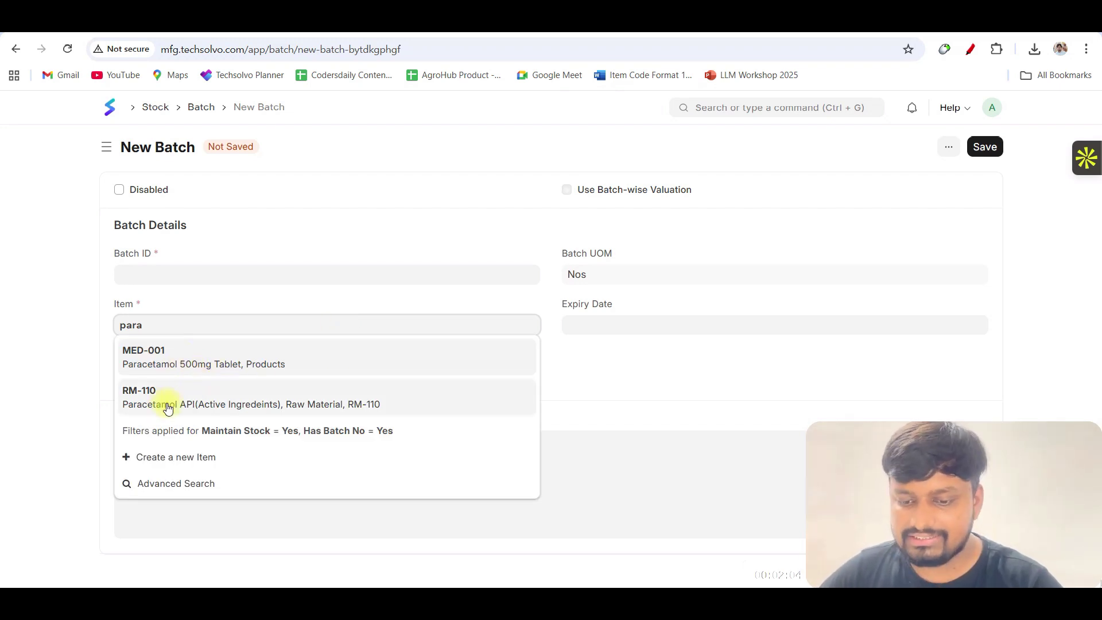
left_click(174, 366)
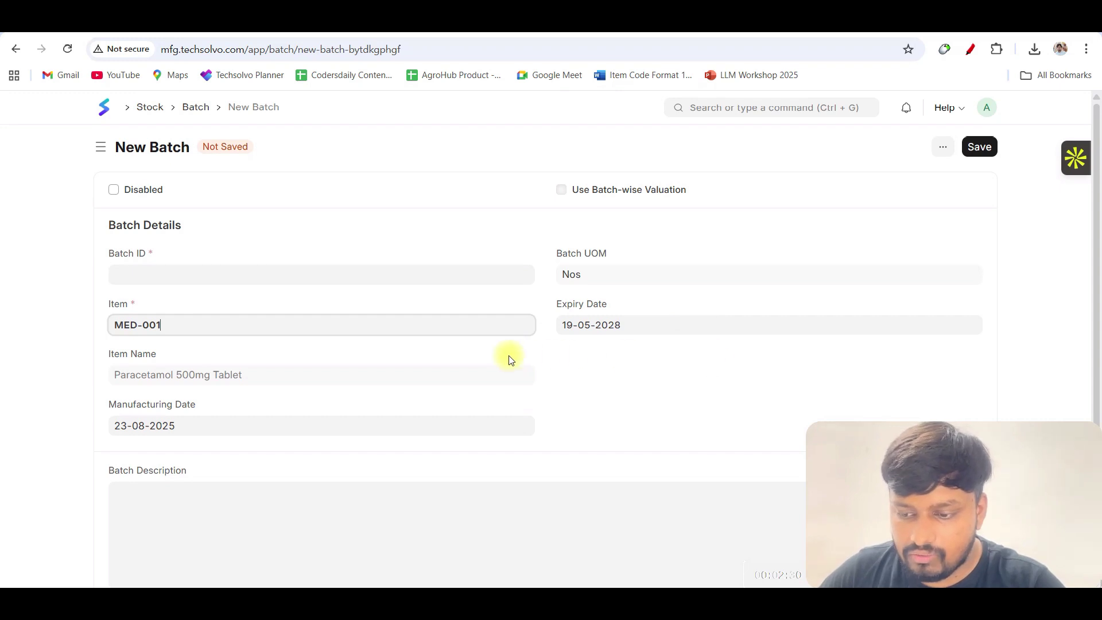
Step: Set the batch's manufacturing date to 01-10-2025
left_click(233, 425)
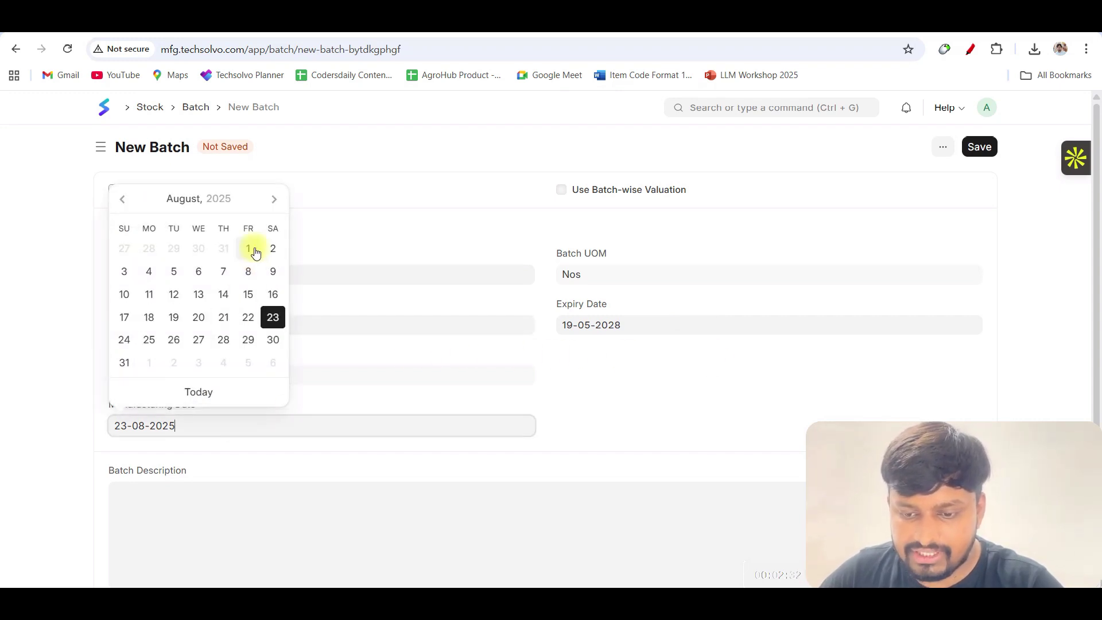
left_click(272, 201)
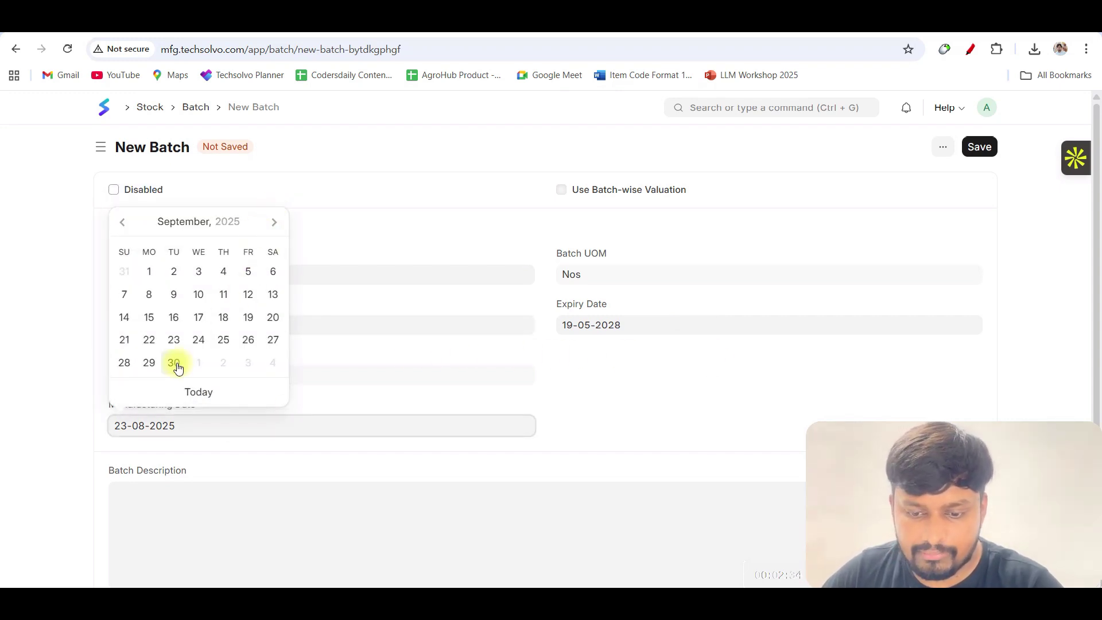
left_click(198, 363)
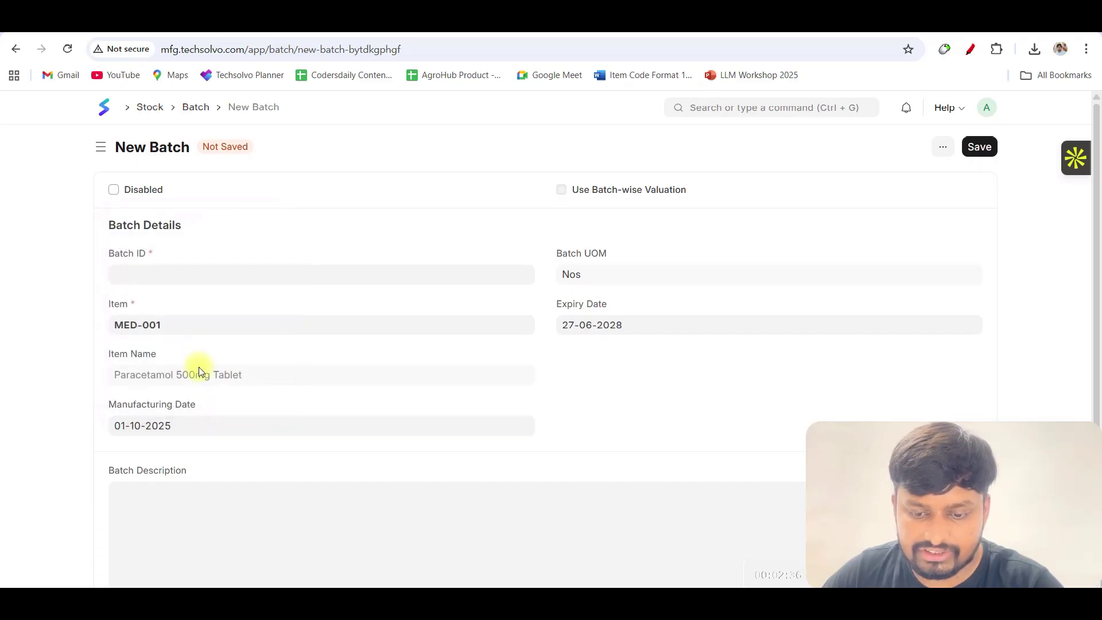
Step: Set the batch's expiry date to 31-12-2028
left_click(649, 320)
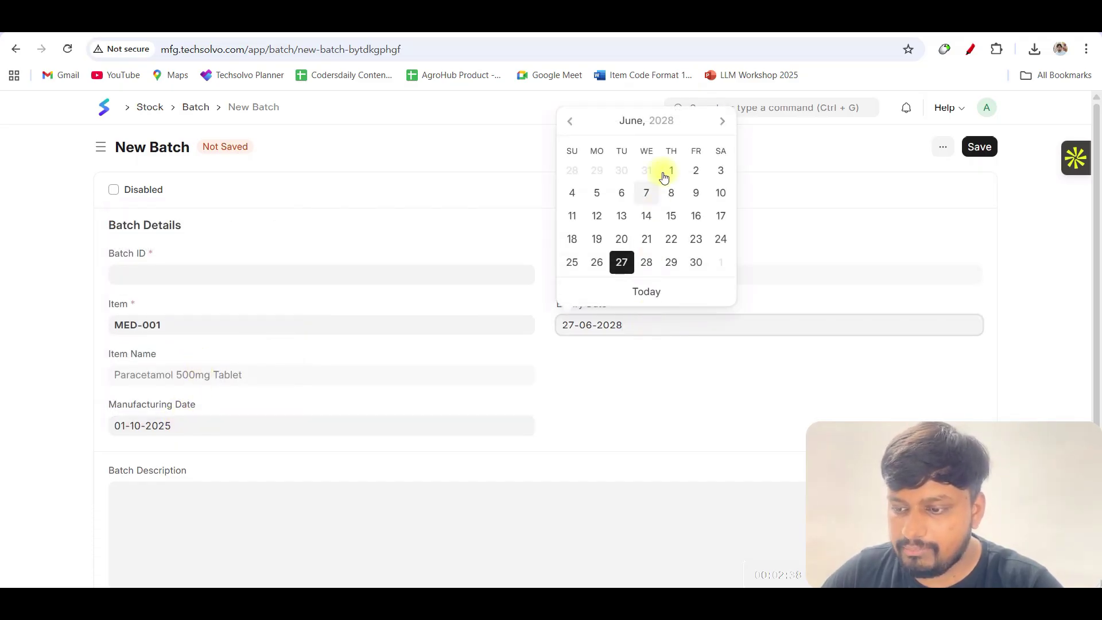
left_click(723, 121)
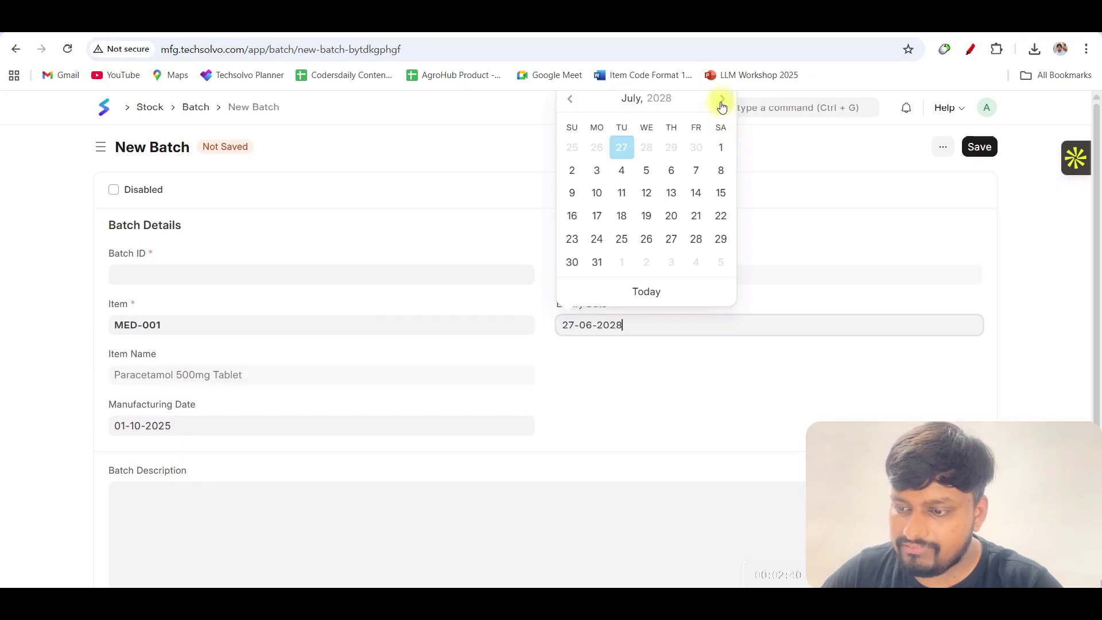
left_click(722, 107)
left_click(722, 122)
left_click(723, 125)
left_click(723, 123)
left_click(722, 121)
left_click(573, 262)
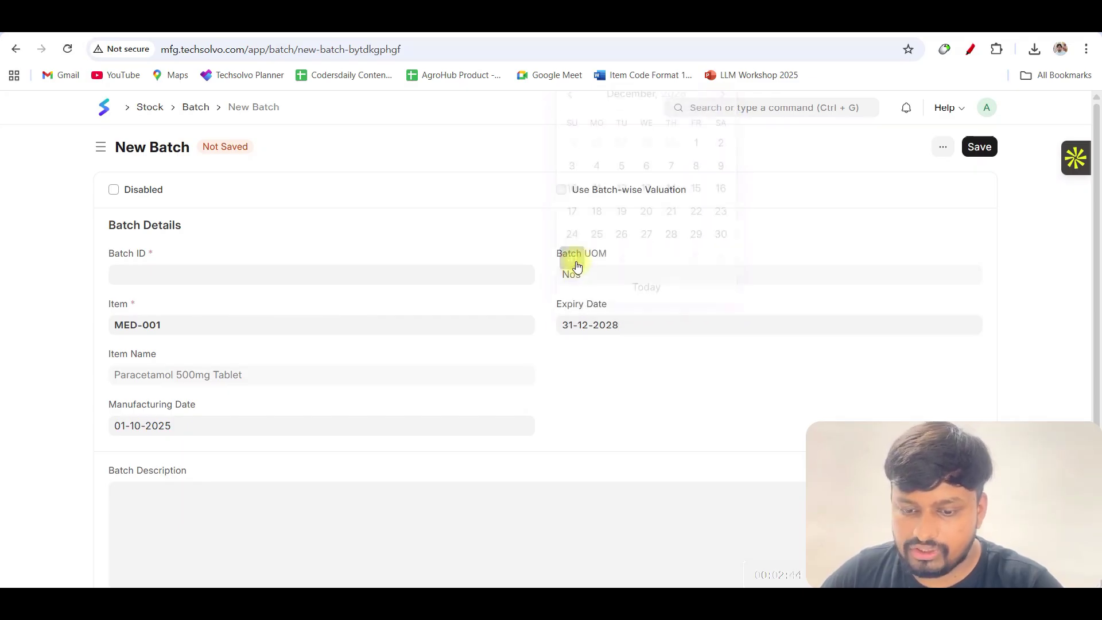
Step: Enter Batch-8982 as the batch ID
scroll(594, 370, "down", 1)
scroll(364, 324, "up", 1)
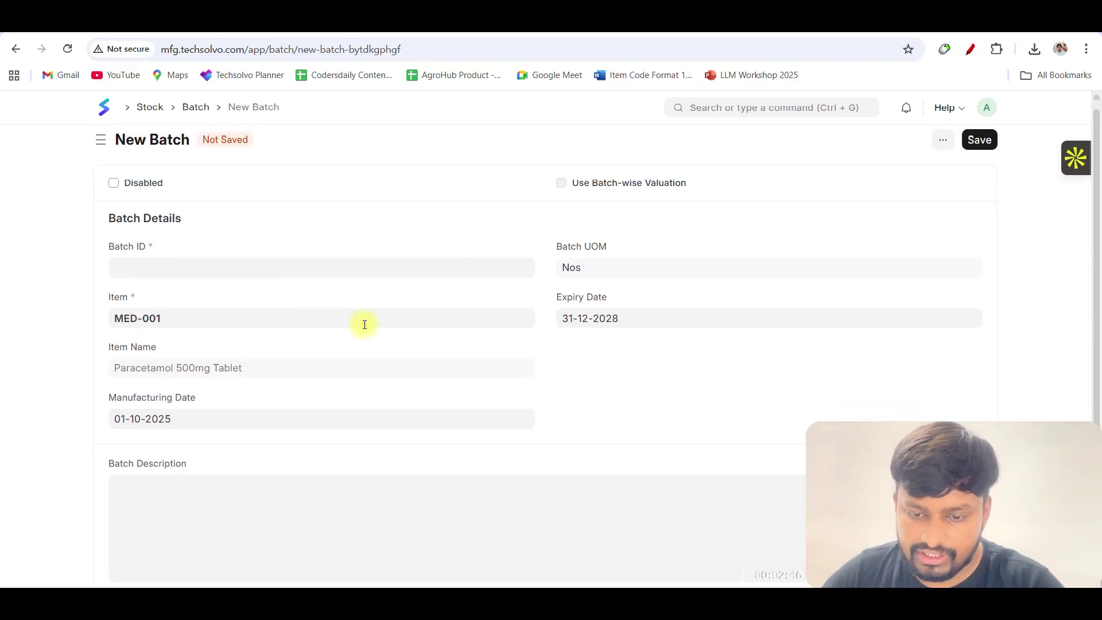
left_click(313, 273)
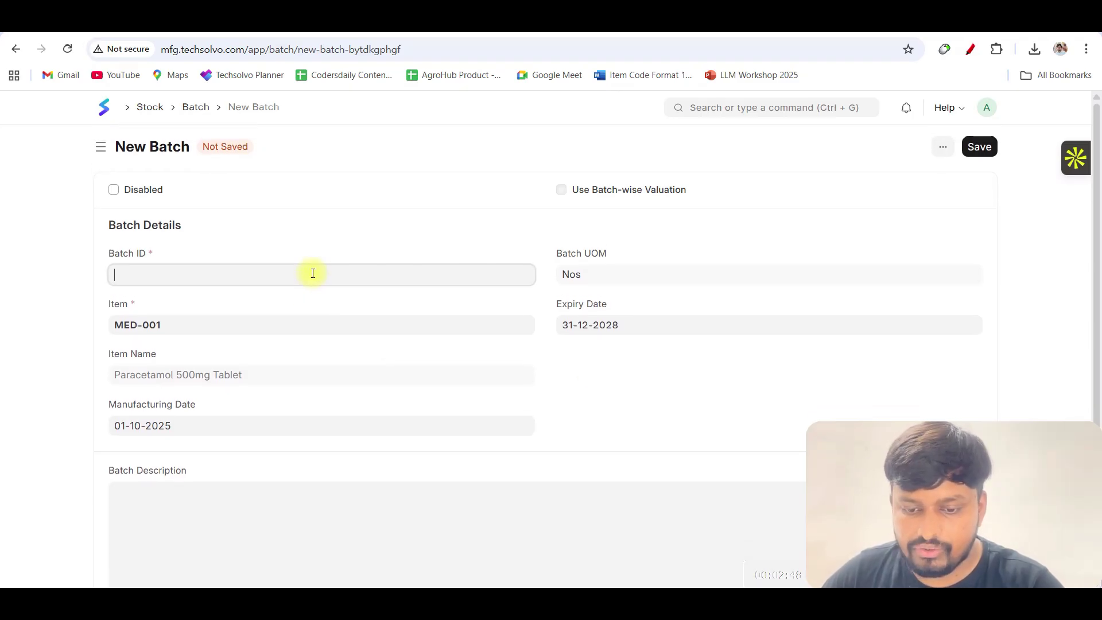
type("Batch")
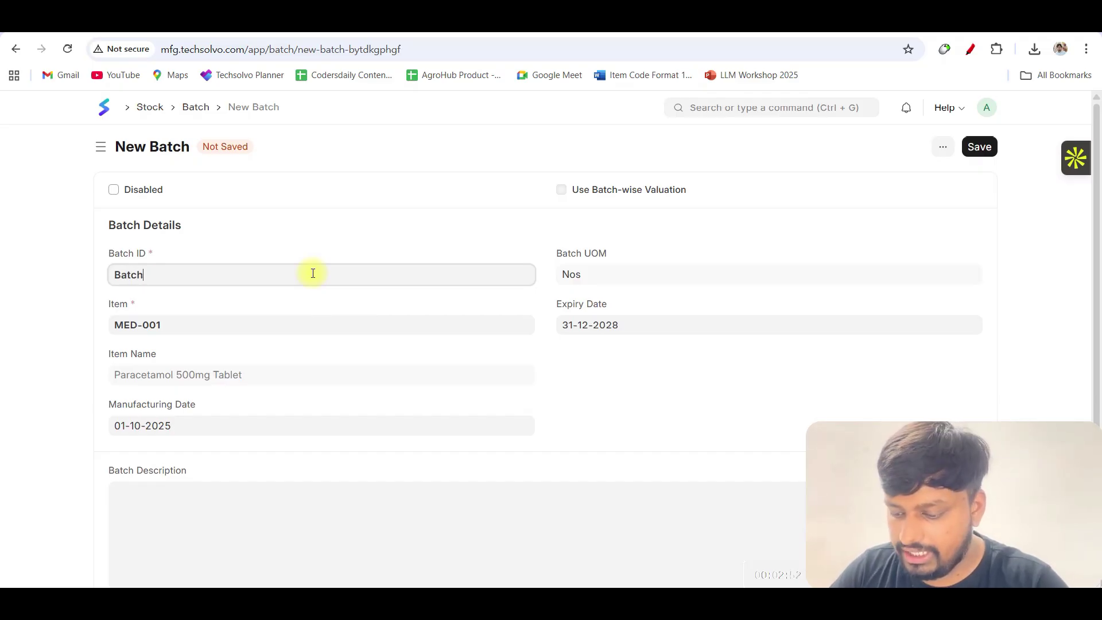
type("-8982")
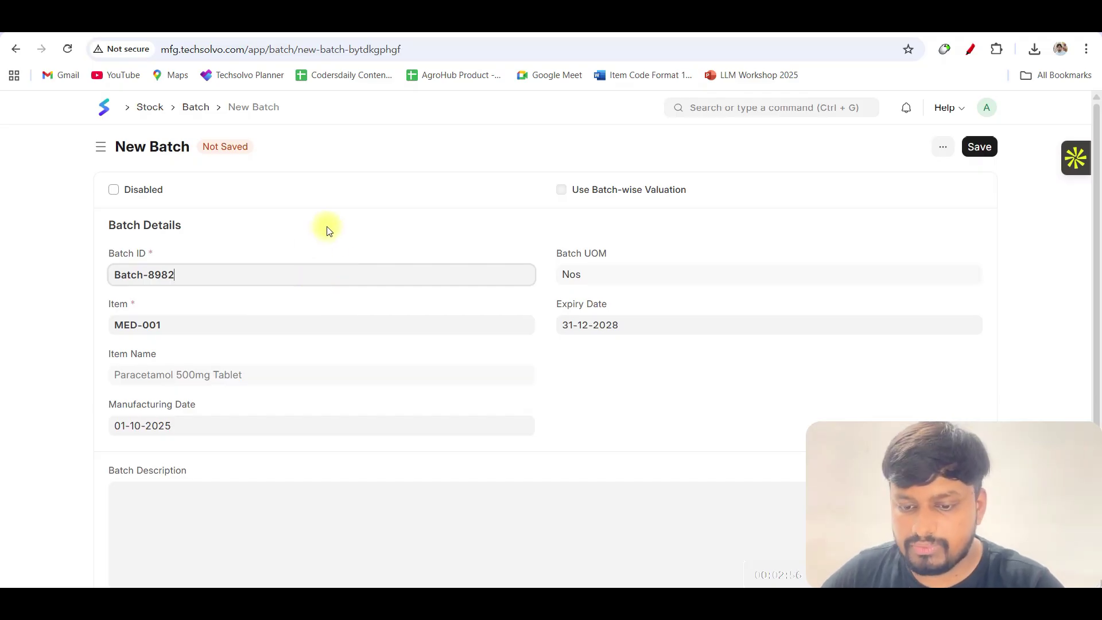
Step: Enter the batch description "You are building this batch for CIPLA" and save the batch
scroll(327, 287, "down", 1)
left_click(218, 511)
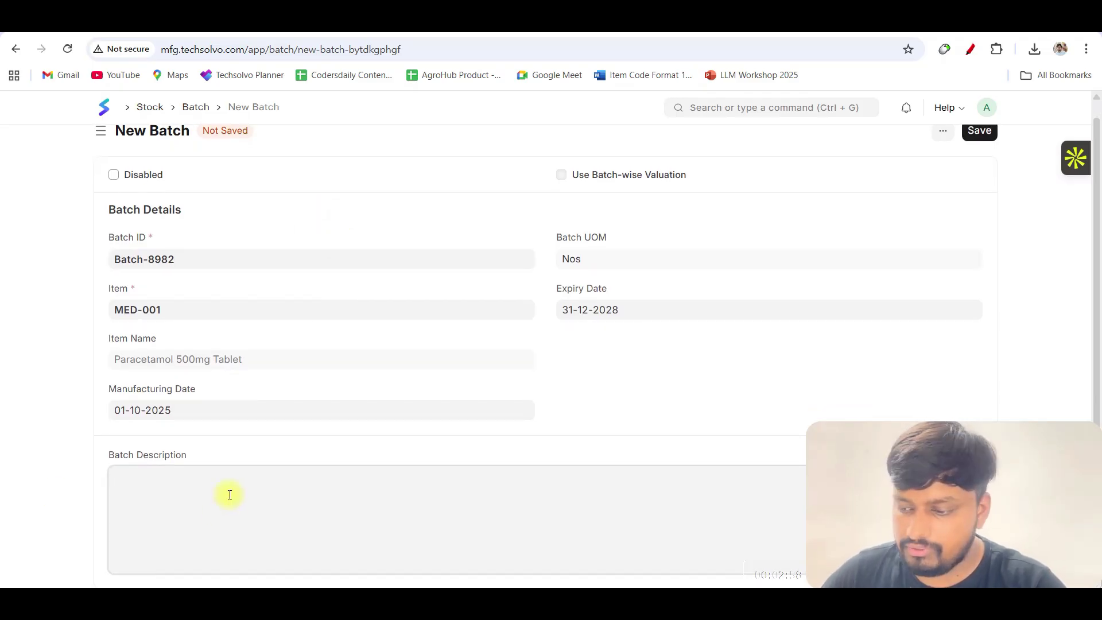
type("You are building this batch for CIPLA")
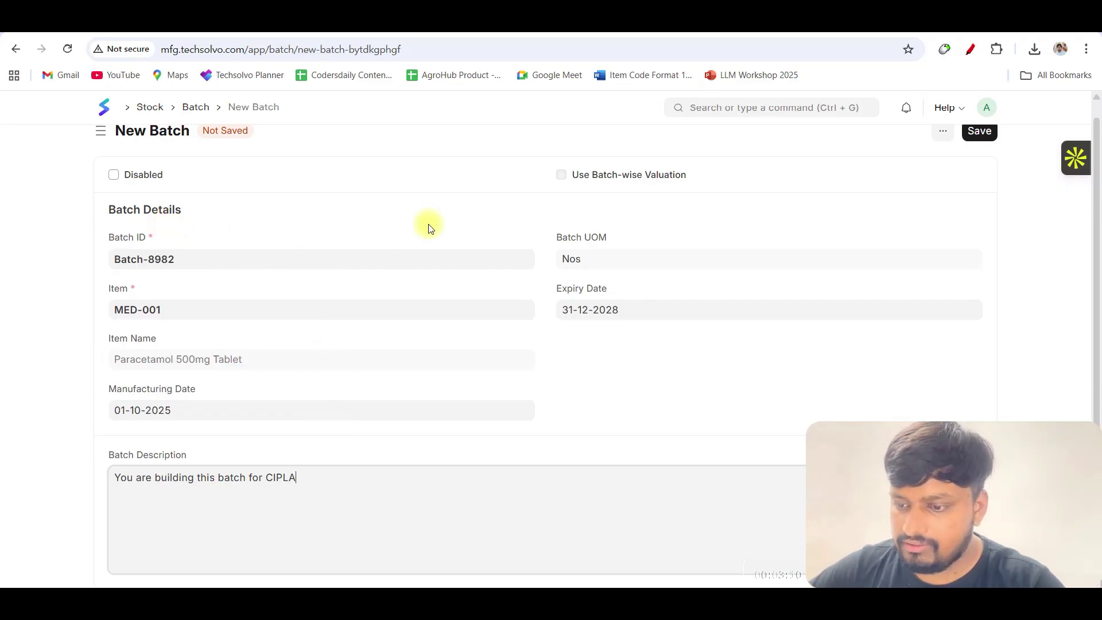
left_click(776, 185)
key("ctrl+s")
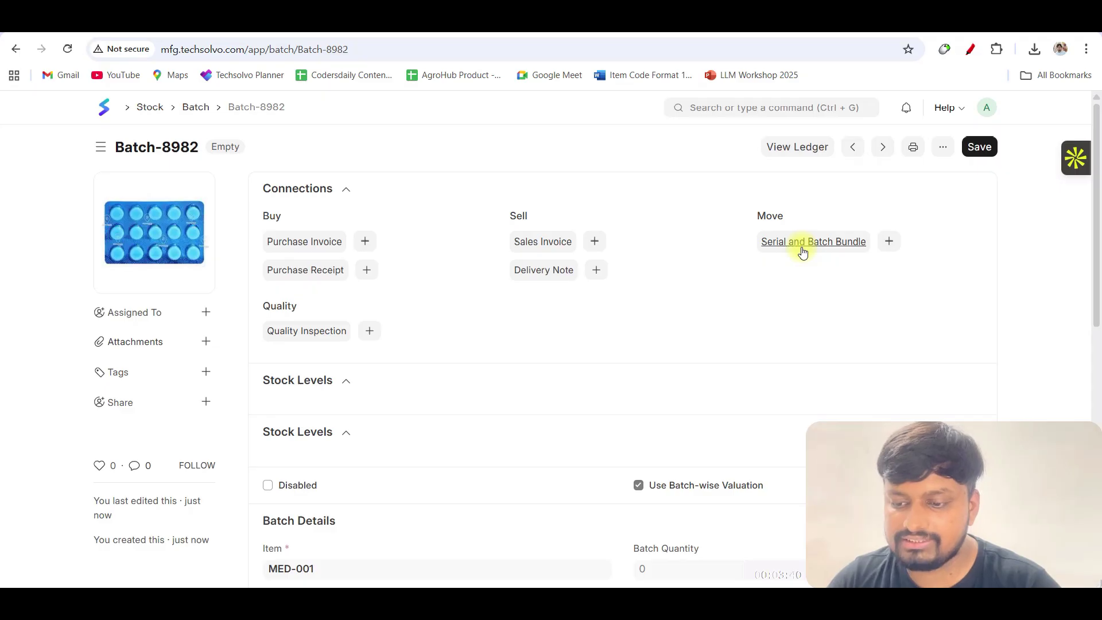
scroll(758, 349, "down", 5)
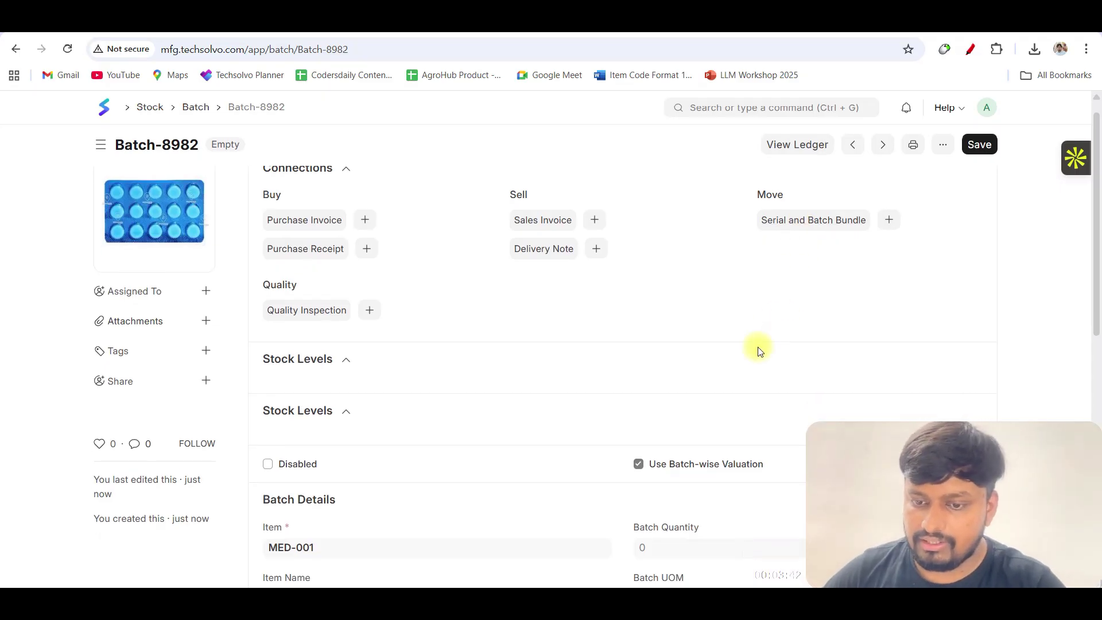
scroll(683, 321, "down", 3)
scroll(691, 339, "up", 8)
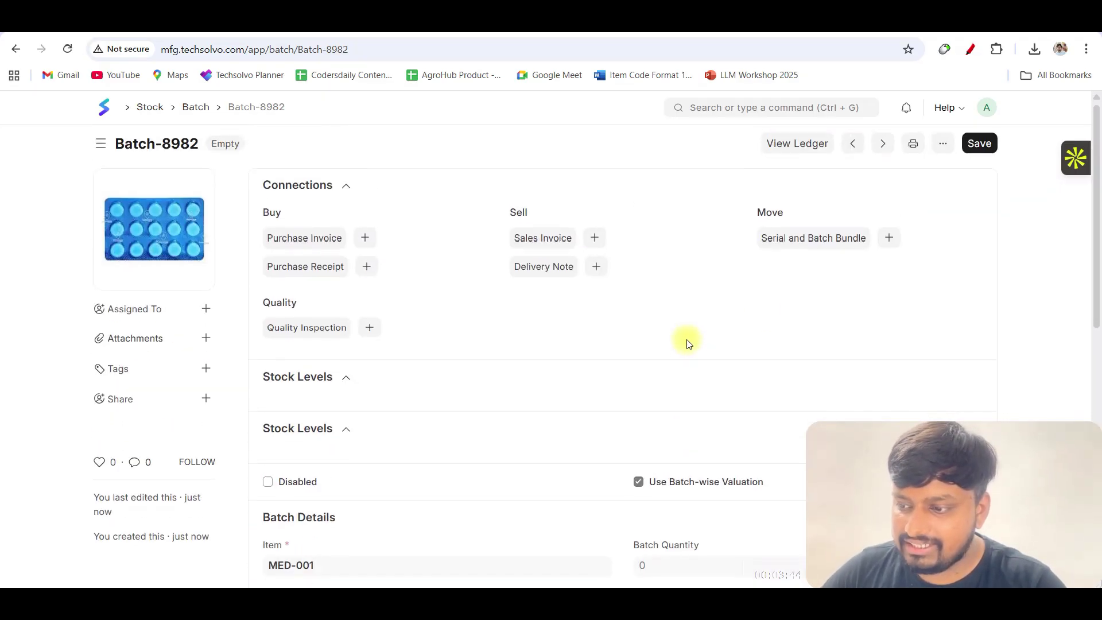
left_click(226, 148)
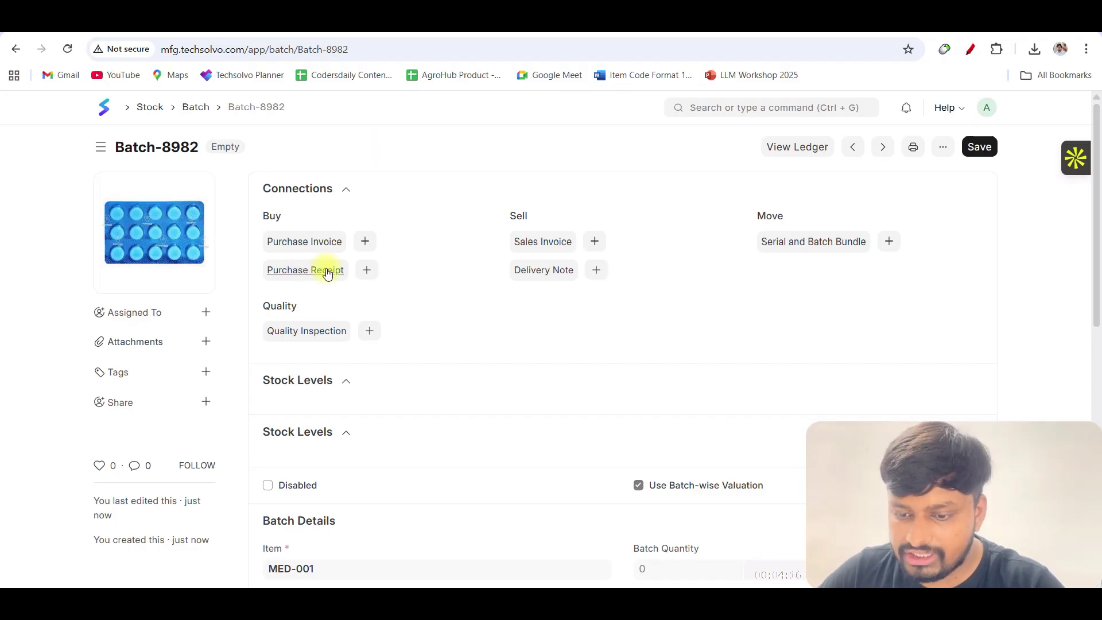
Step: Create a purchase receipt from Batch-8982 with Electrical Materials Inc. as the supplier
left_click(365, 273)
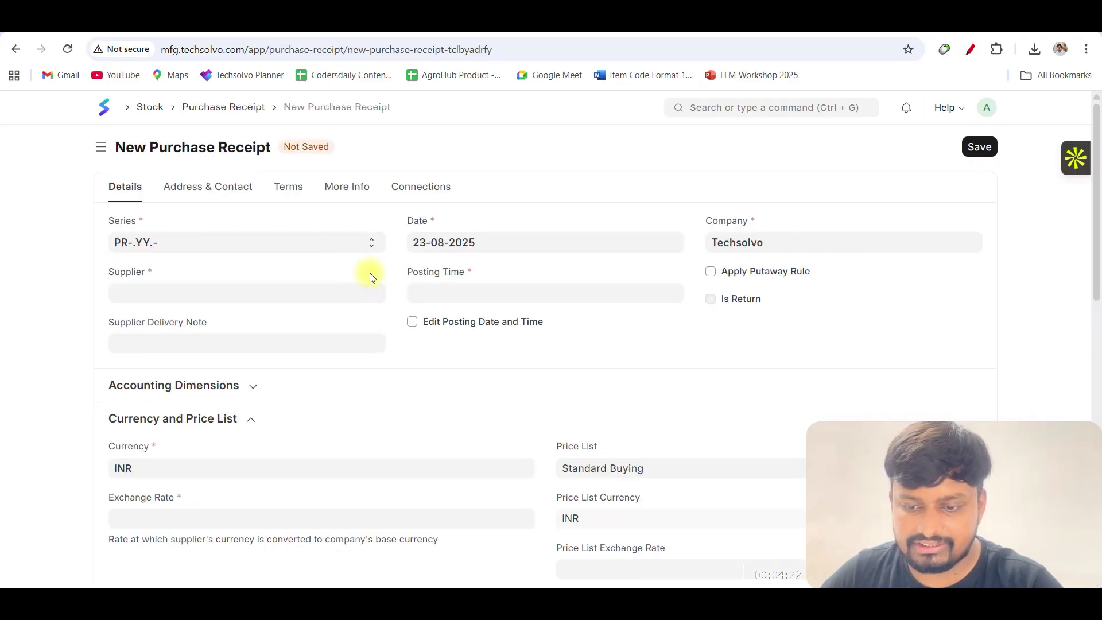
left_click(183, 296)
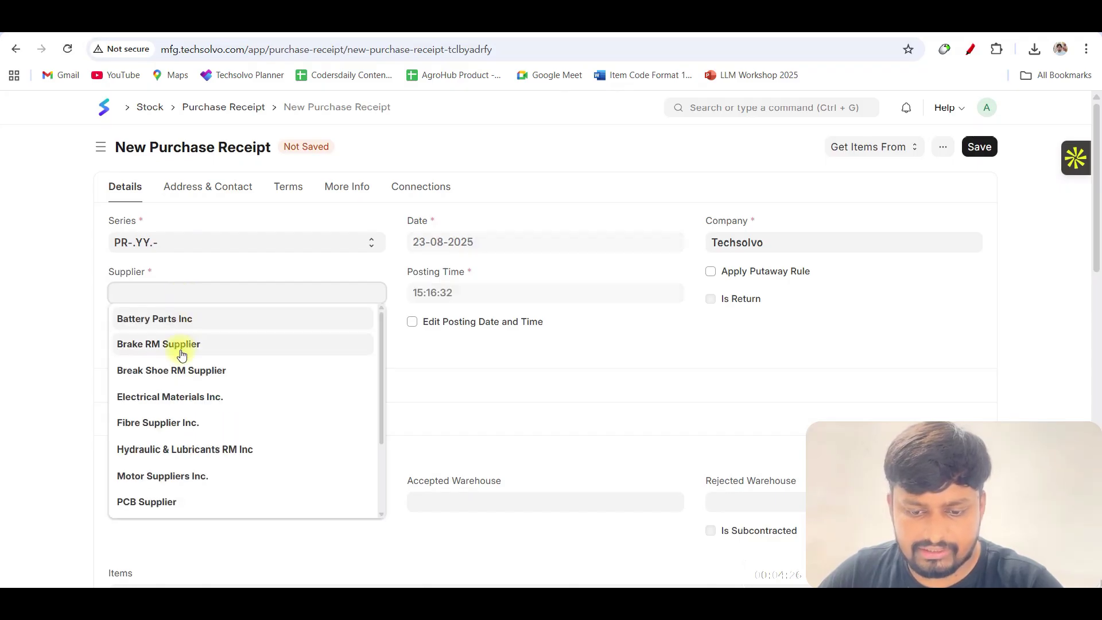
left_click(172, 397)
scroll(379, 298, "down", 9)
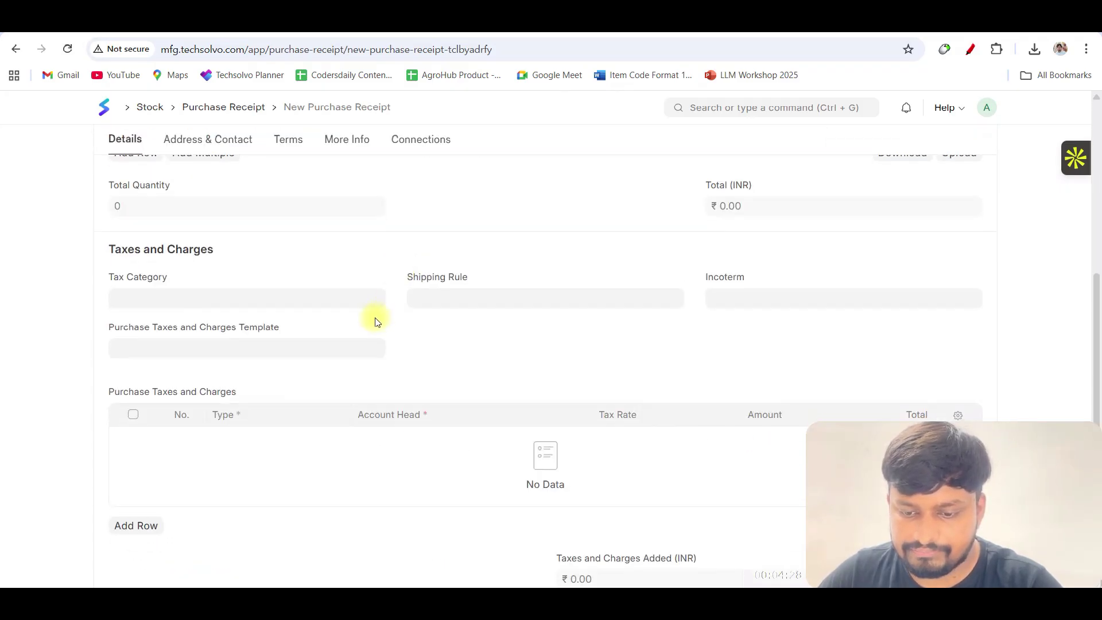
scroll(290, 235, "up", 8)
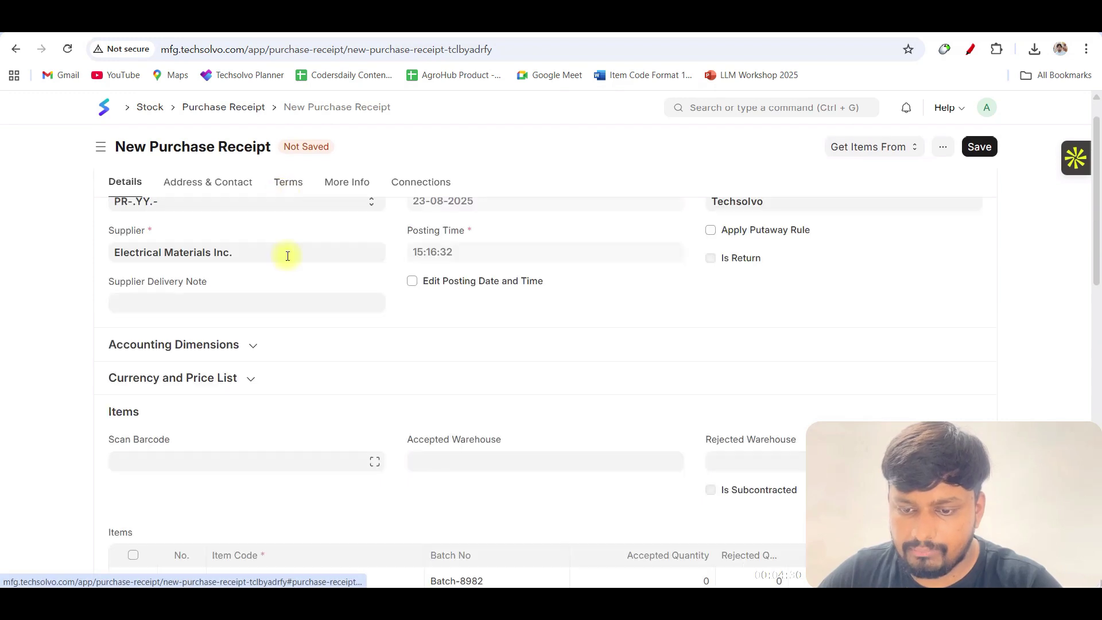
scroll(278, 287, "down", 3)
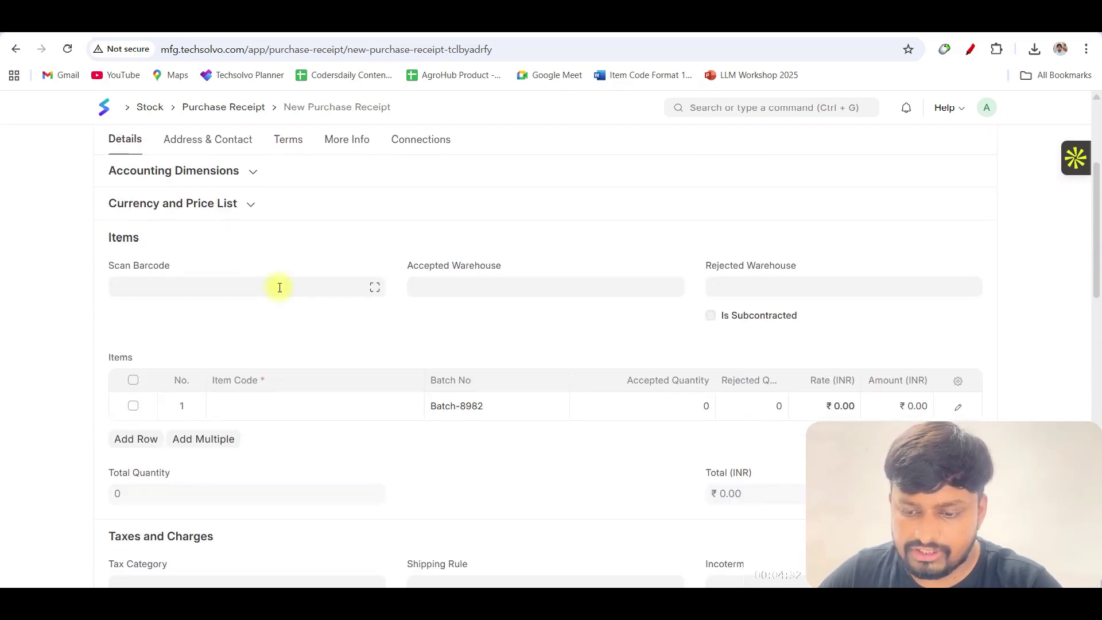
scroll(692, 262, "up", 1)
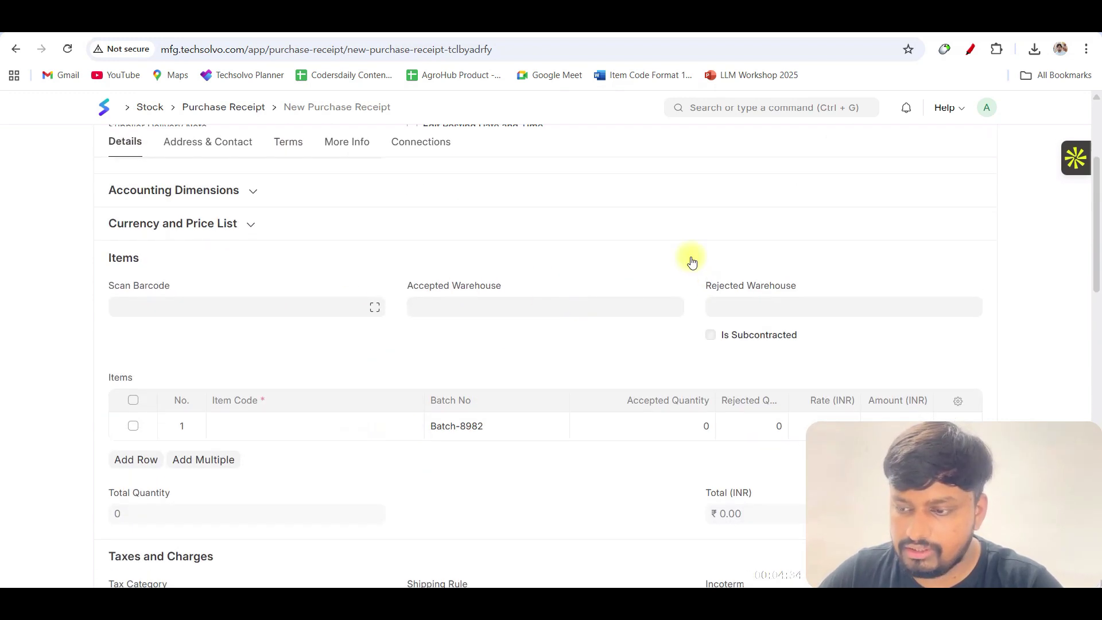
scroll(692, 262, "up", 3)
left_click(869, 147)
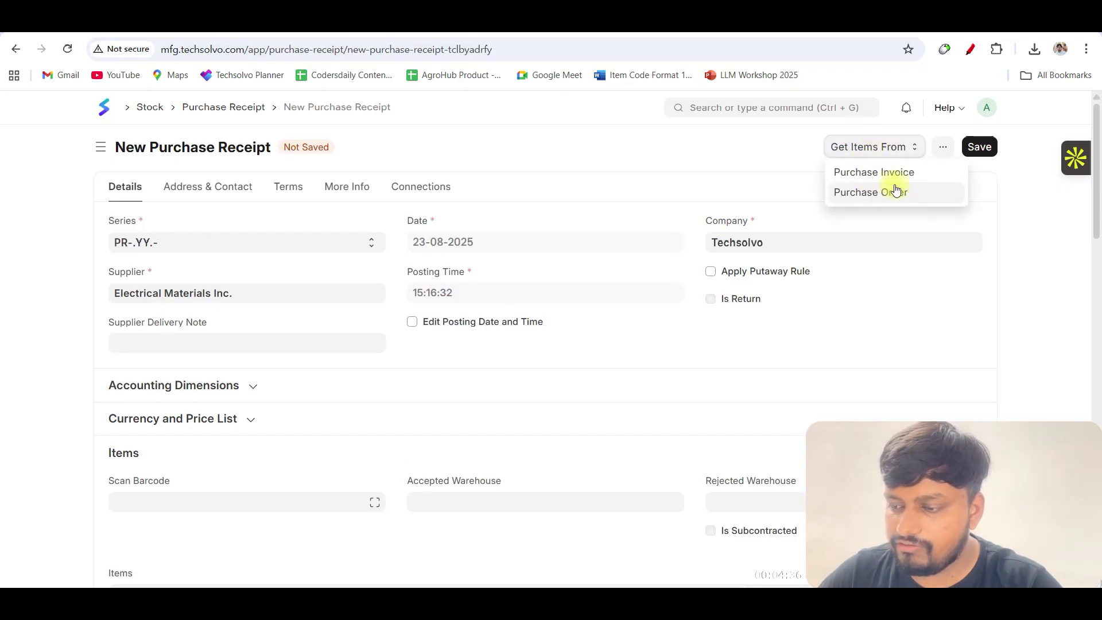
left_click(583, 150)
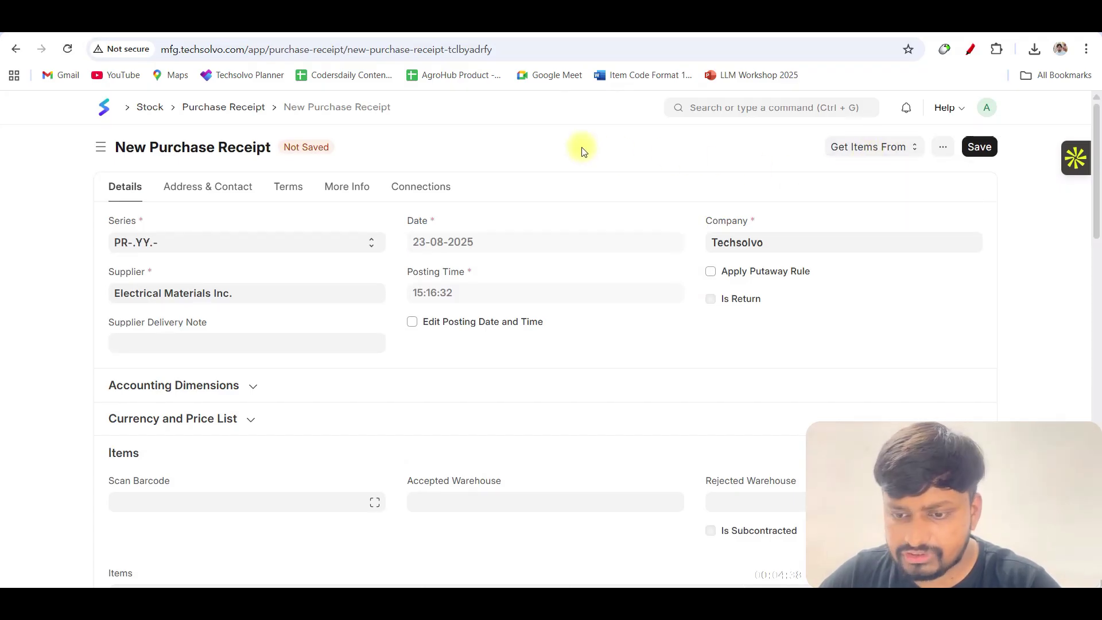
Step: Set the item code of the receipt's first item row to RM-110
scroll(583, 150, "down", 4)
left_click(275, 405)
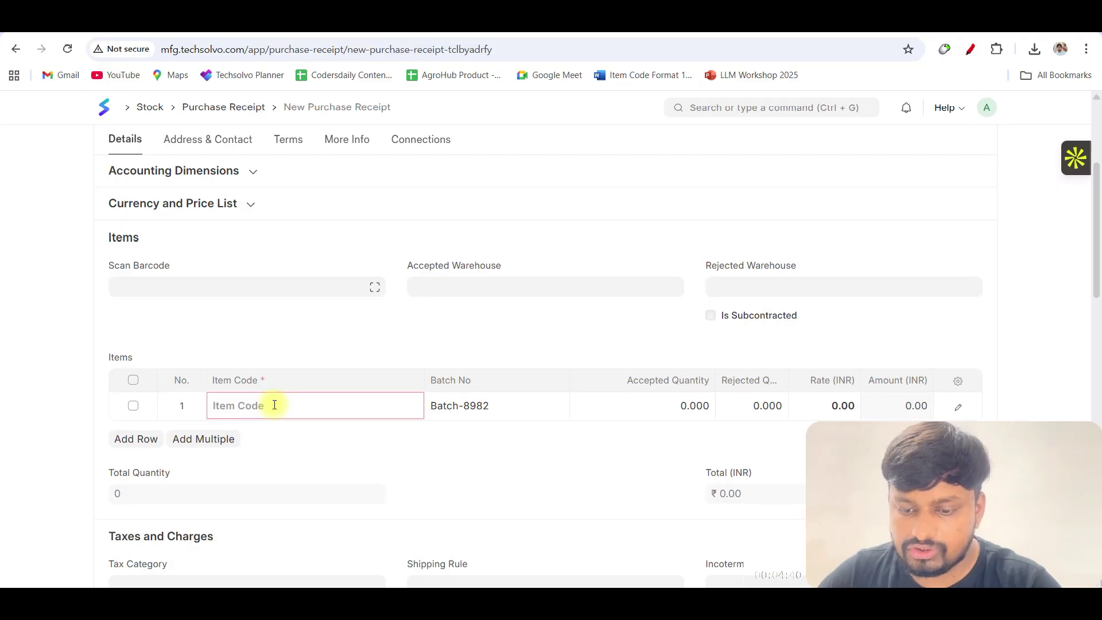
scroll(388, 296, "down", 4)
scroll(316, 272, "down", 3)
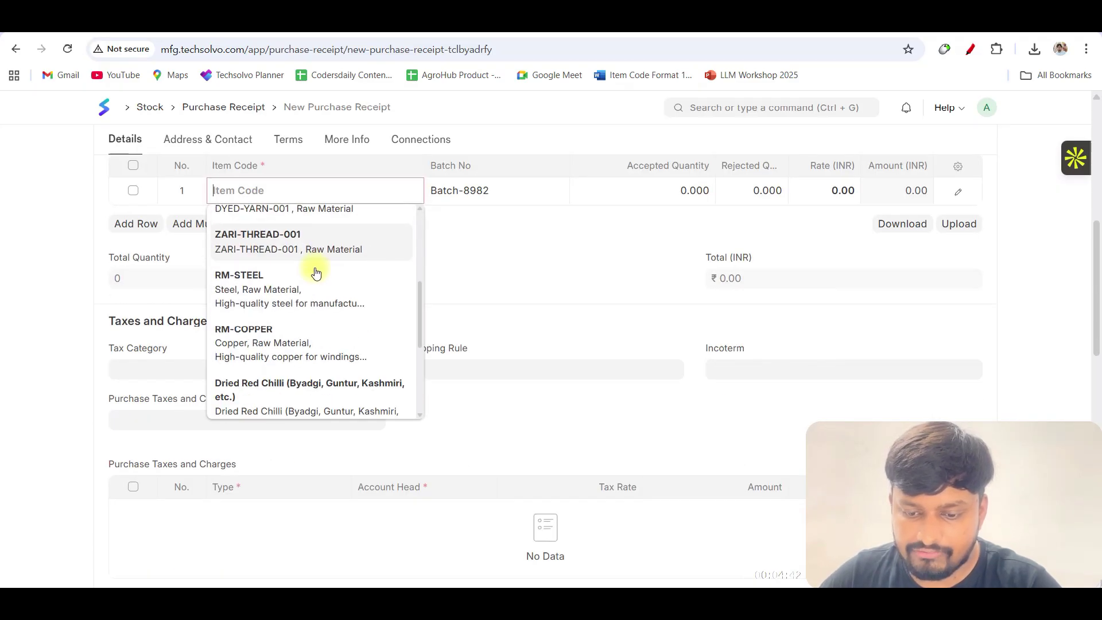
type("p")
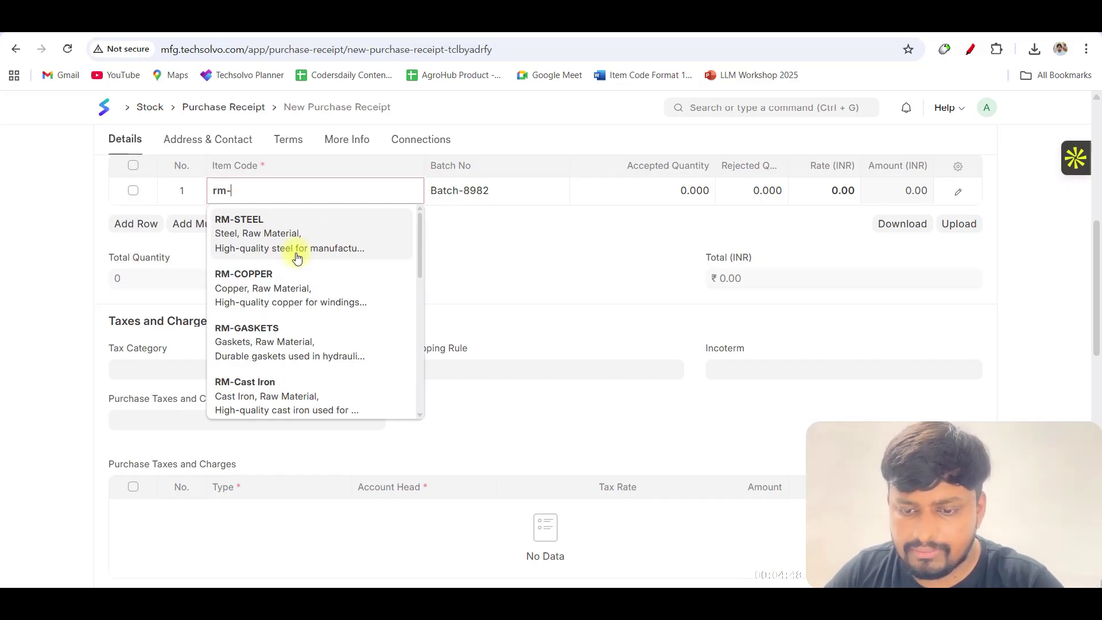
type("rm-110")
left_click(298, 257)
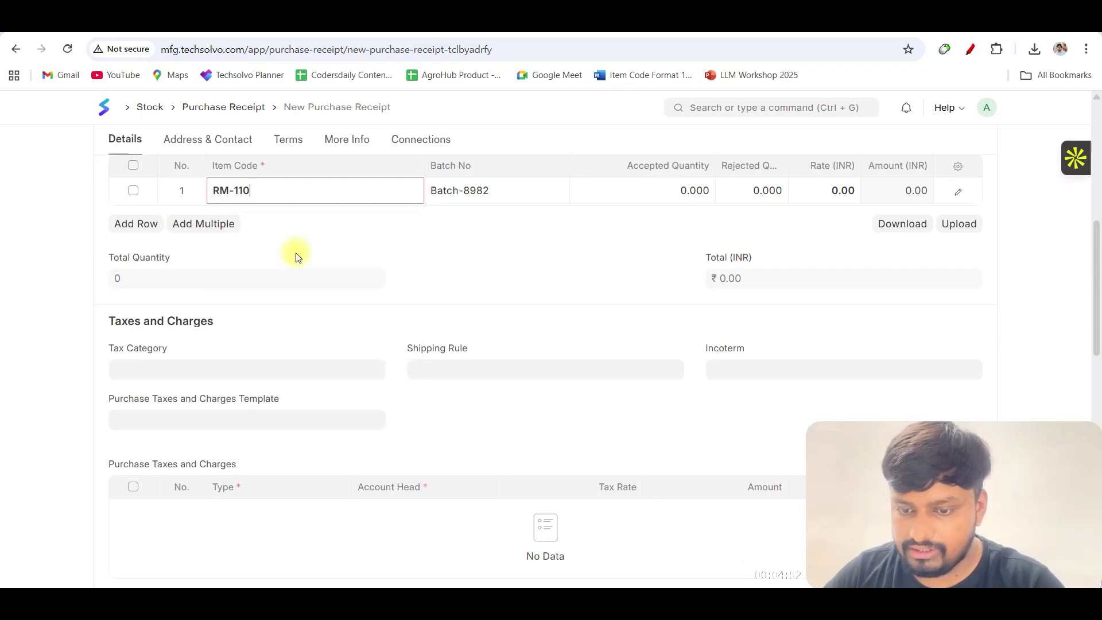
Step: Set the accepted quantity of the RM-110 row to 15,000 and add another row to the items table
left_click(686, 189)
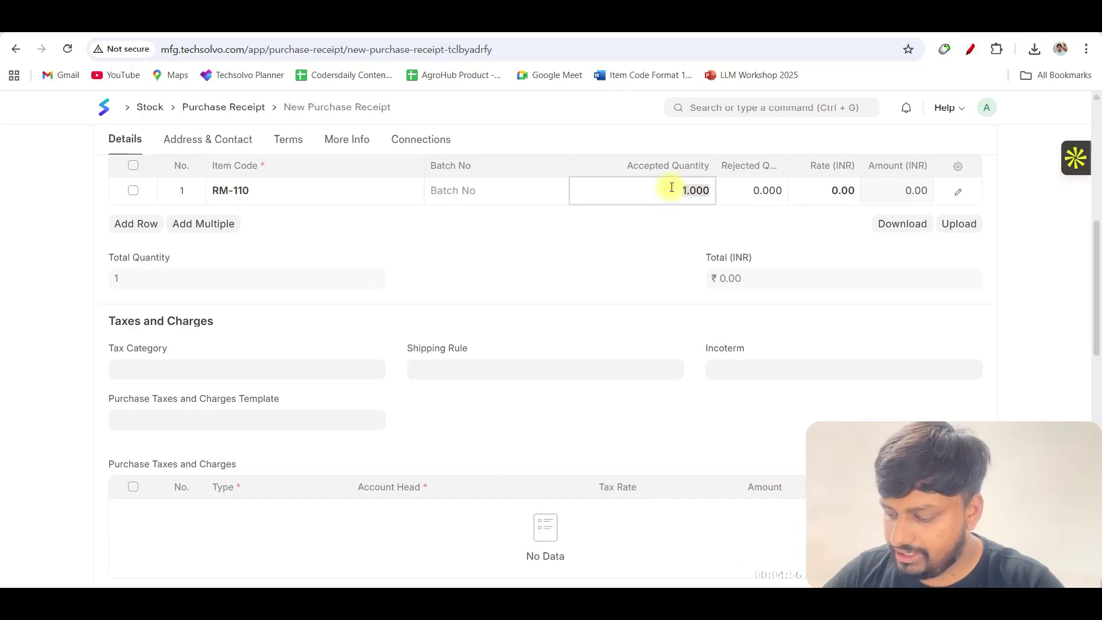
type("15")
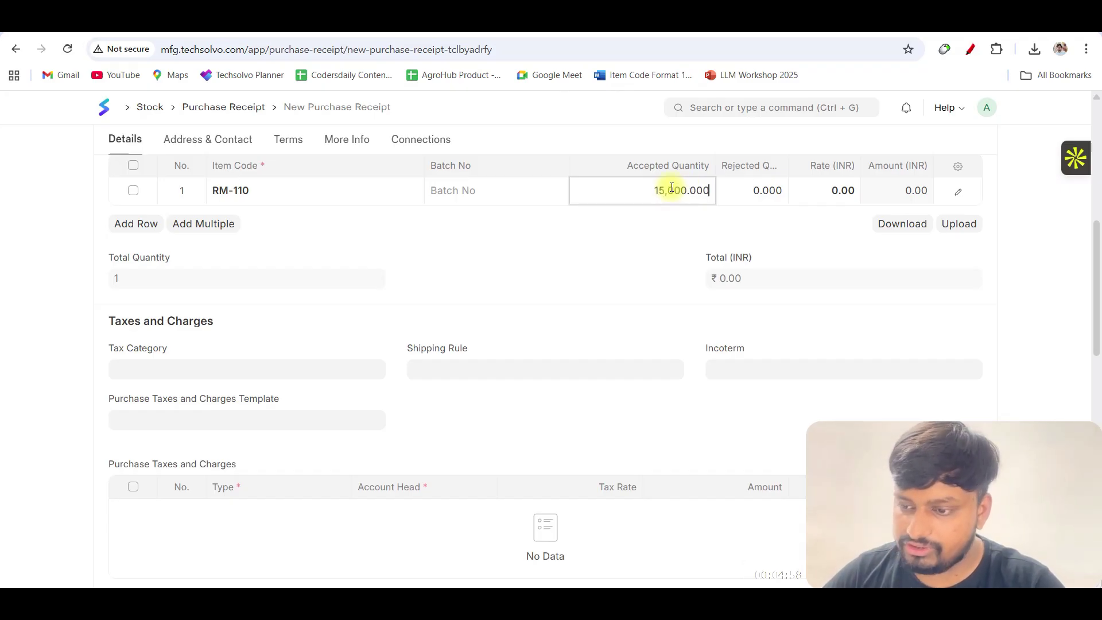
left_click(124, 223)
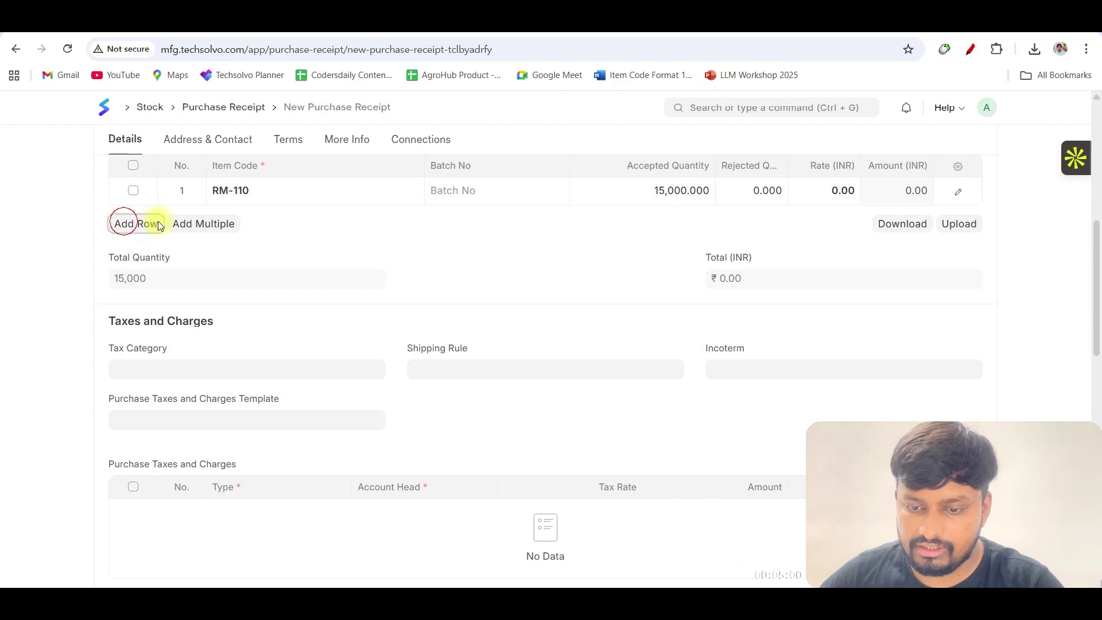
Step: Fill the second item row with item code RM-111 and an accepted quantity of 15,000, continuing into a new row
type("rm-111")
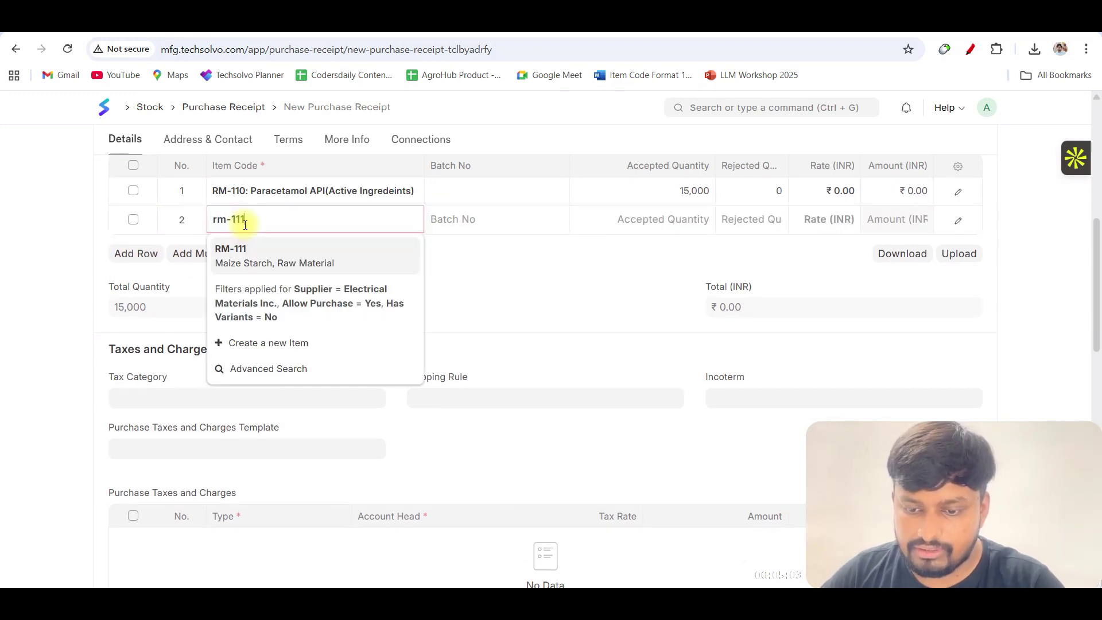
key("Return")
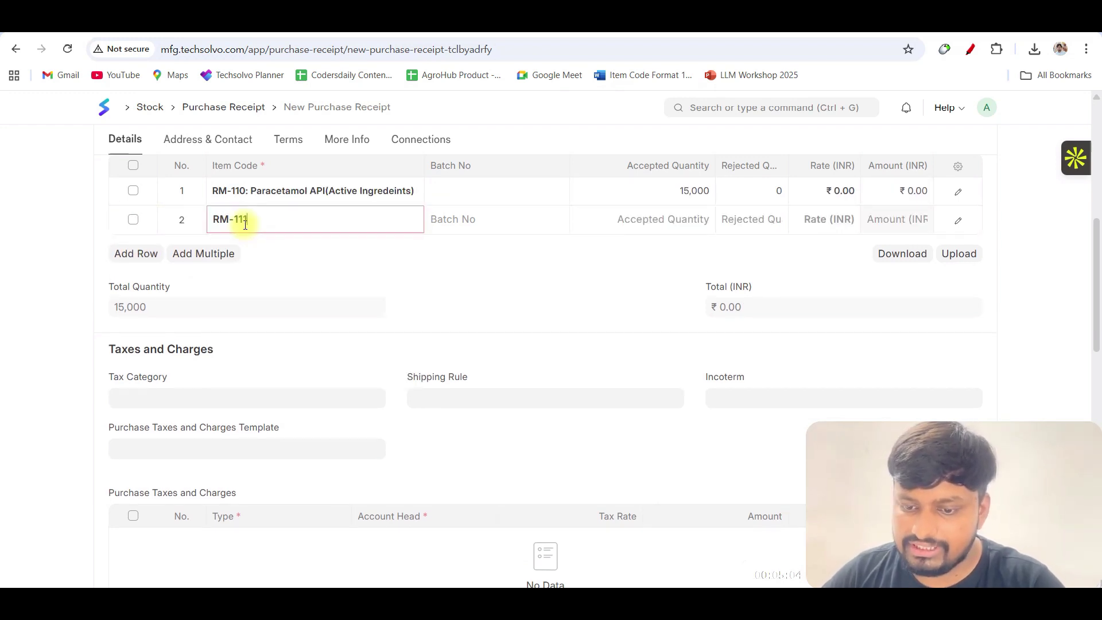
key("Tab")
key("Tab")
type("15")
key("Tab")
key("Tab")
key("Tab")
Step: Fill the third item row with item code RM-112 and an accepted quantity of 15,000
type("rm")
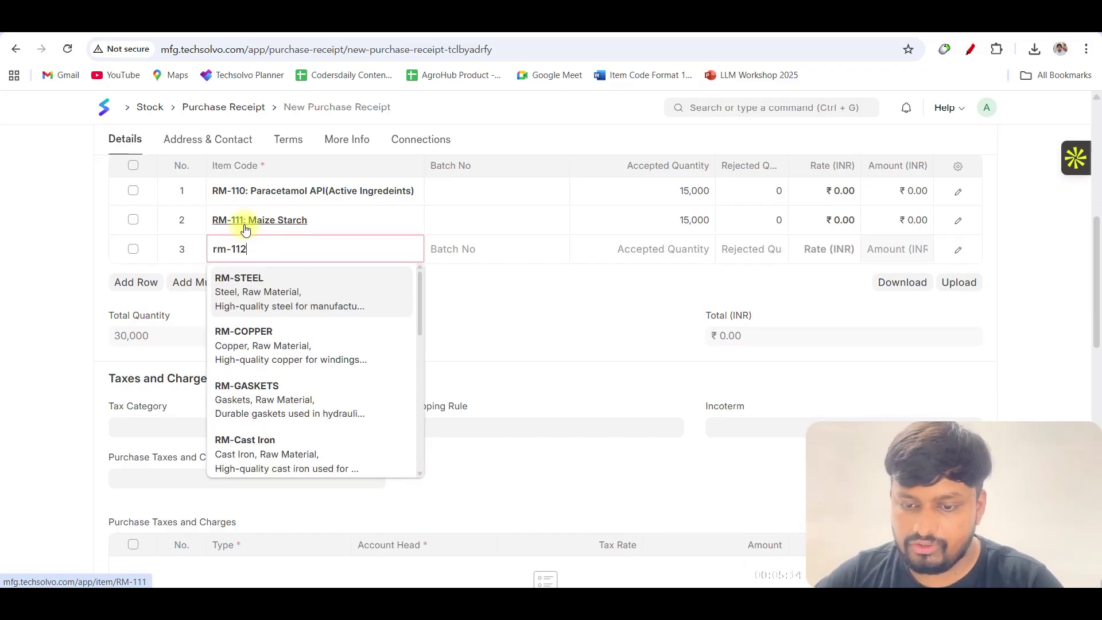
key("Tab")
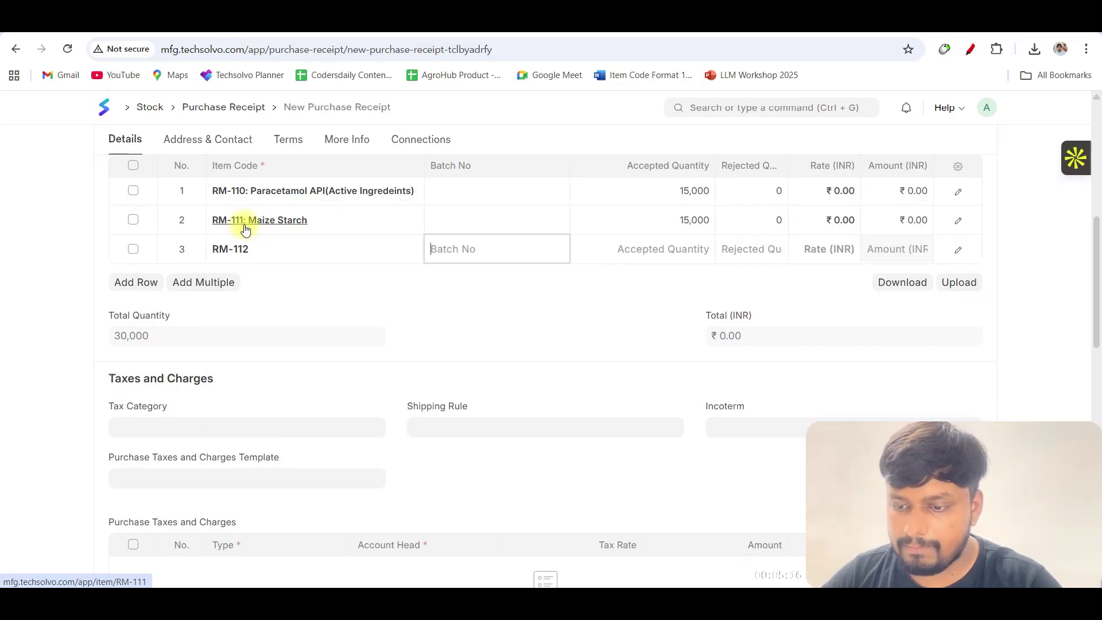
key("Tab")
type("15")
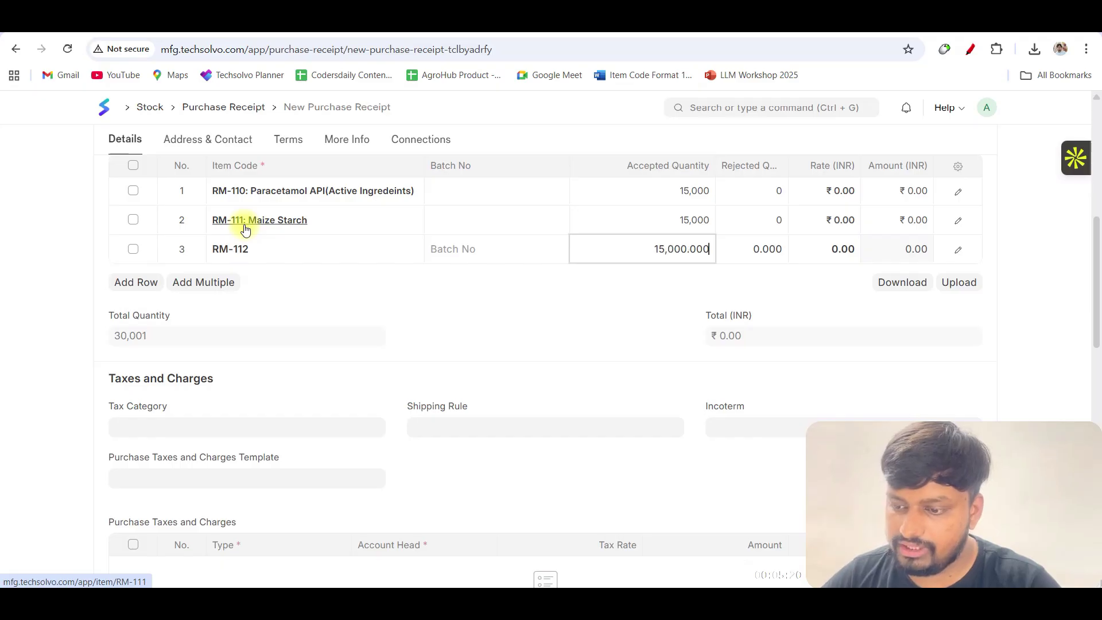
Step: Add a fourth item row with item code RM-113 and an accepted quantity of 15,000, continuing into a new row
left_click(140, 290)
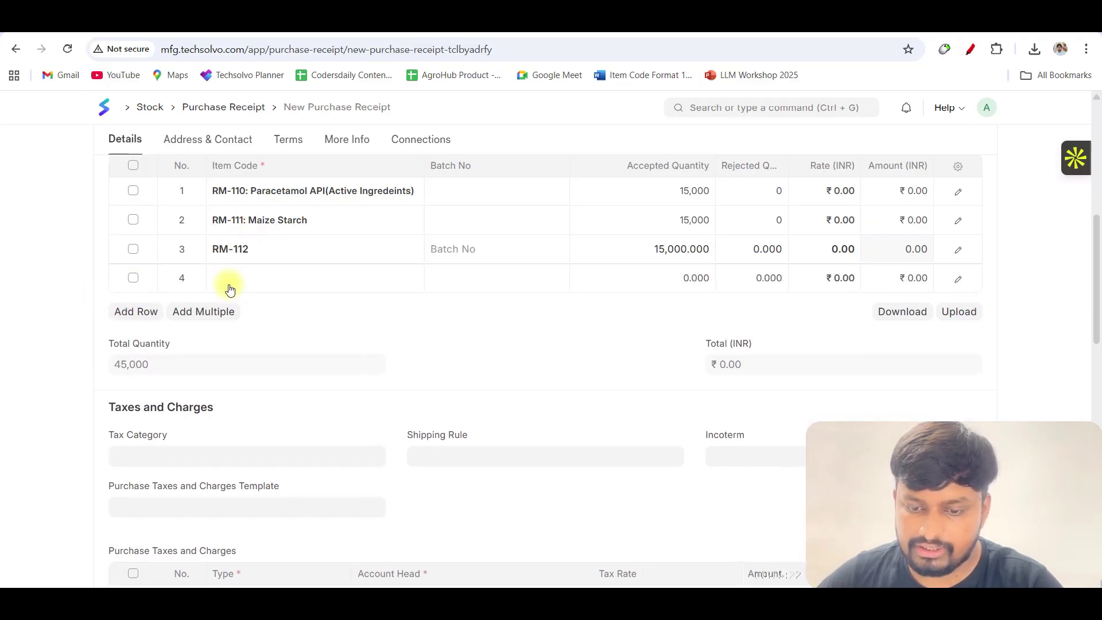
left_click(247, 284)
type("rm-113")
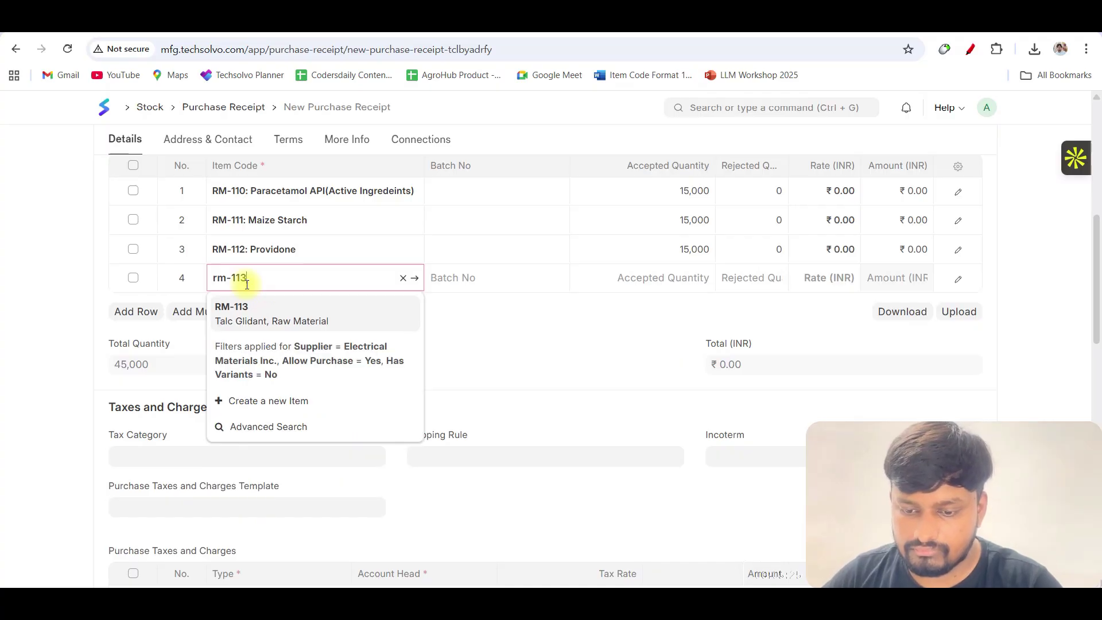
key("Return")
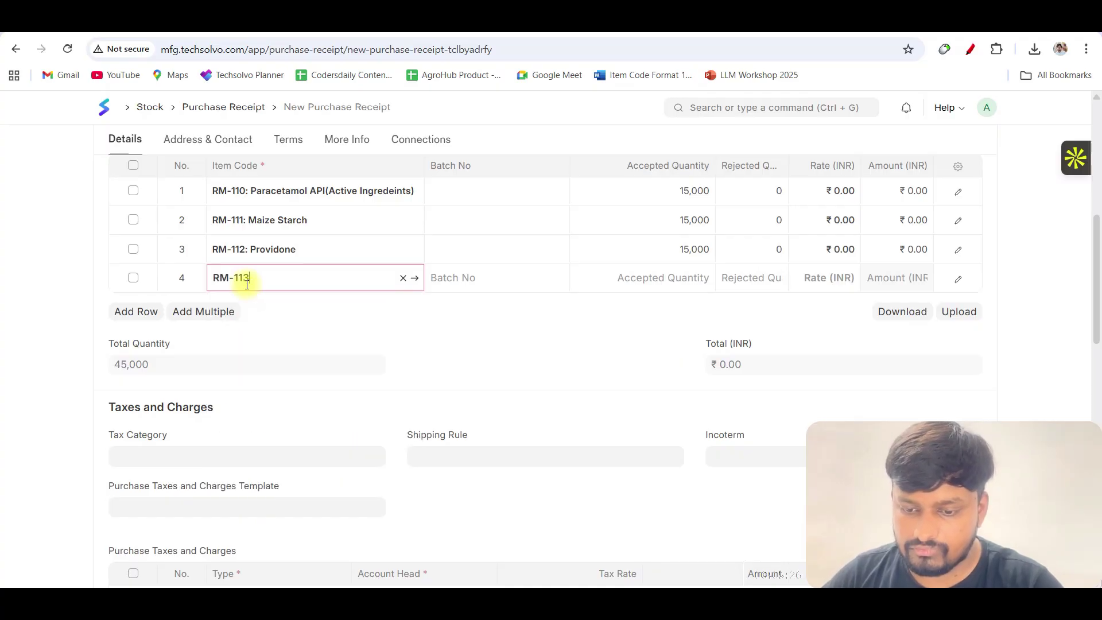
key("Tab")
key("Tab")
type("1")
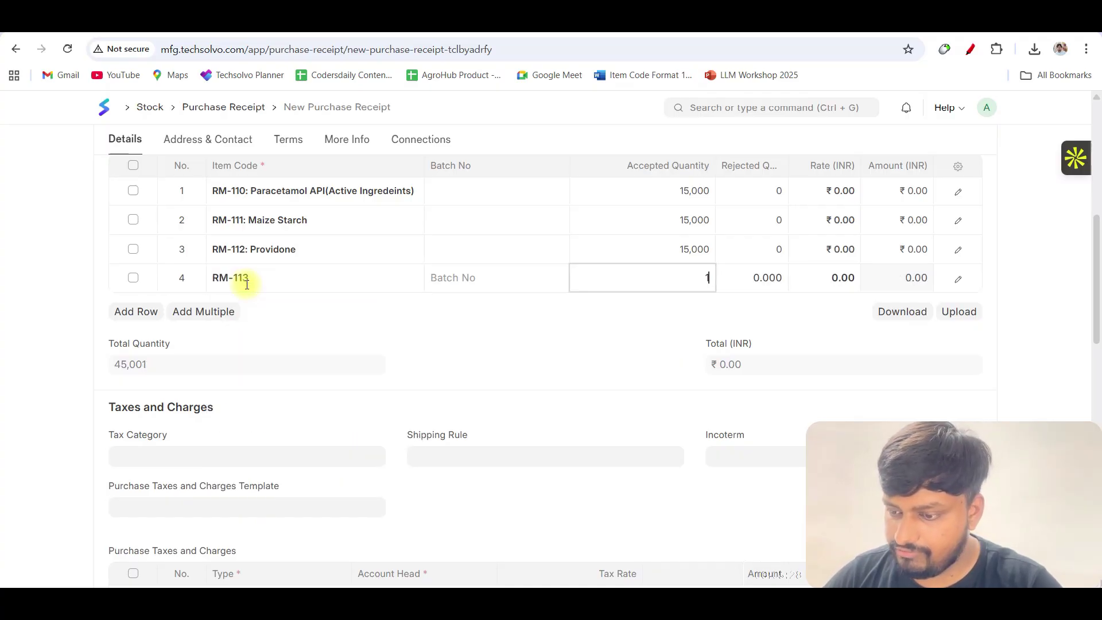
key("Tab")
key("Tab")
key("Tab")
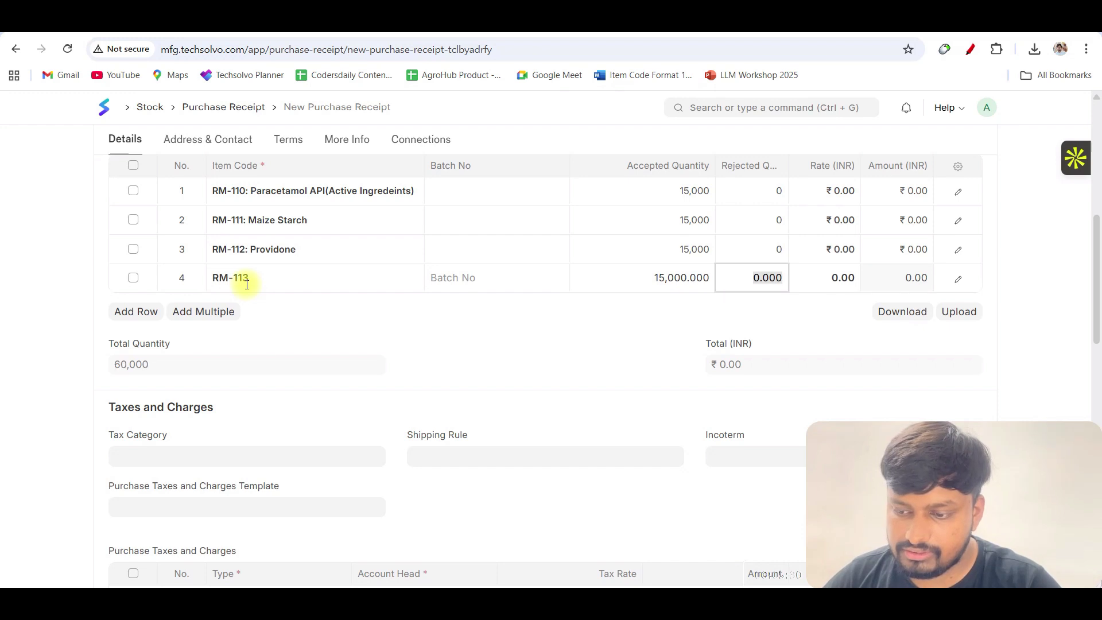
Step: Fill the fifth item row with item code RM-114 and an accepted quantity of 15,000
type("rm-114")
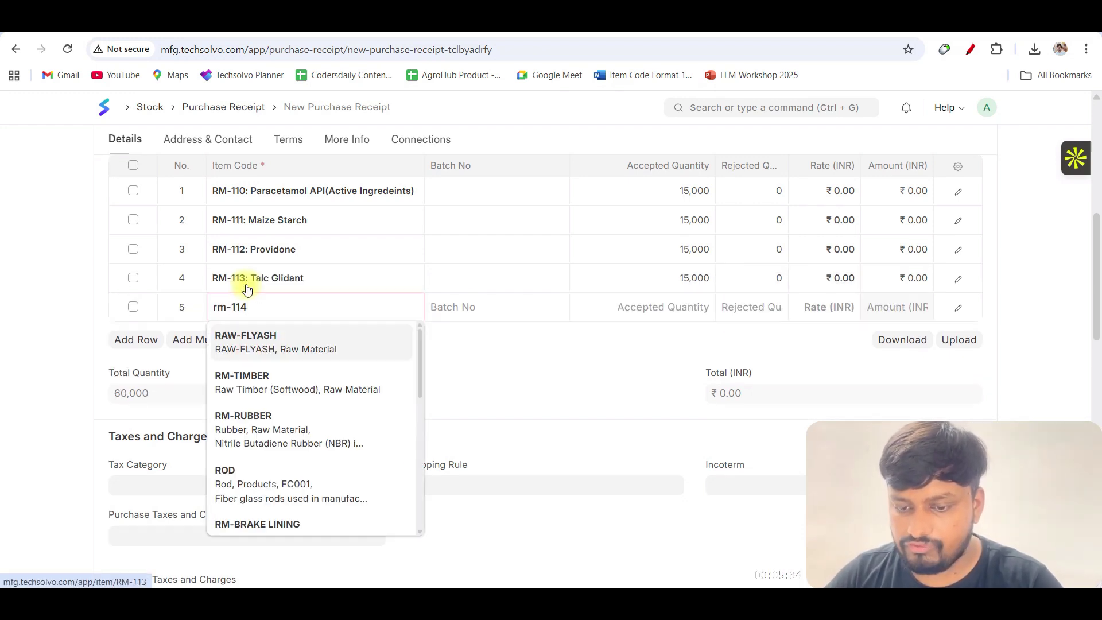
key("Return")
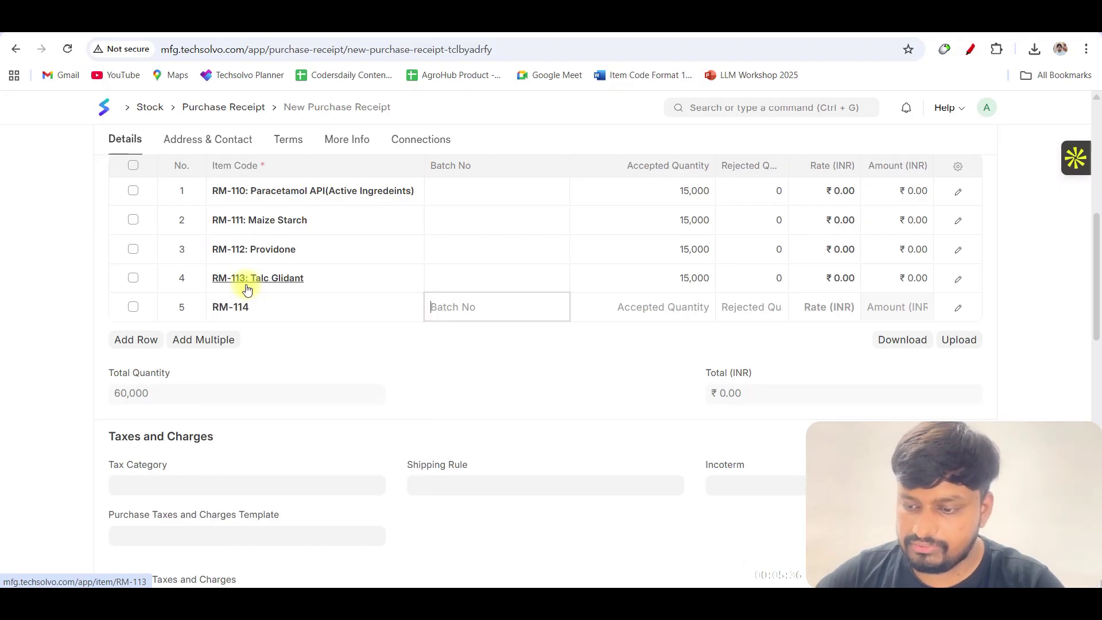
key("Tab")
type("15")
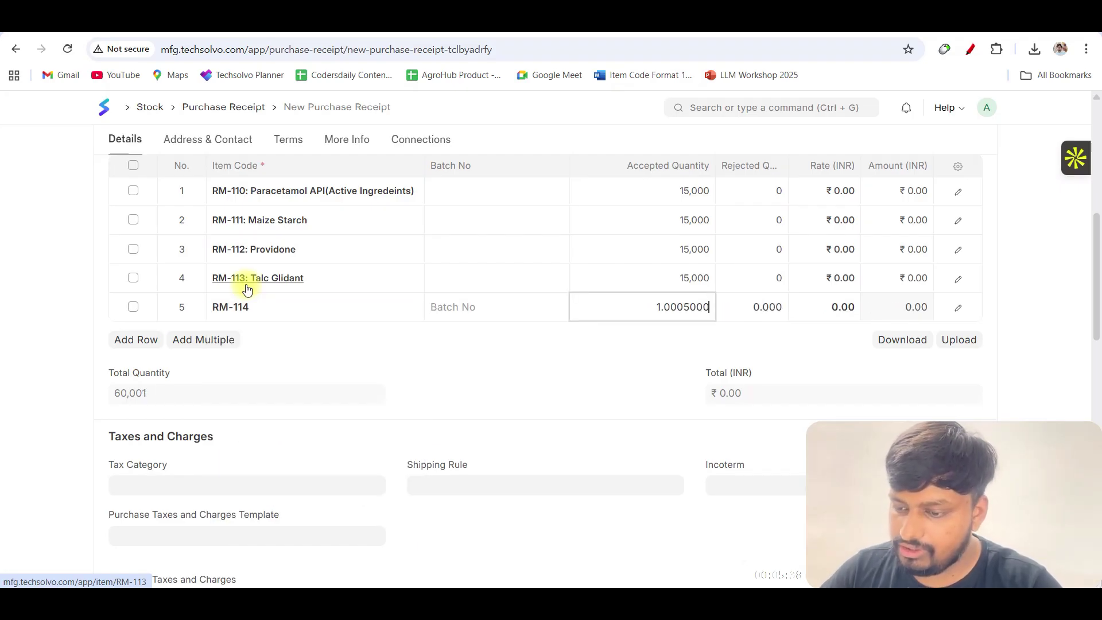
key("BackSpace")
key("BackSpace")
key("BackSpace")
key("BackSpace")
key("BackSpace")
key("BackSpace")
key("BackSpace")
key("BackSpace")
type("150")
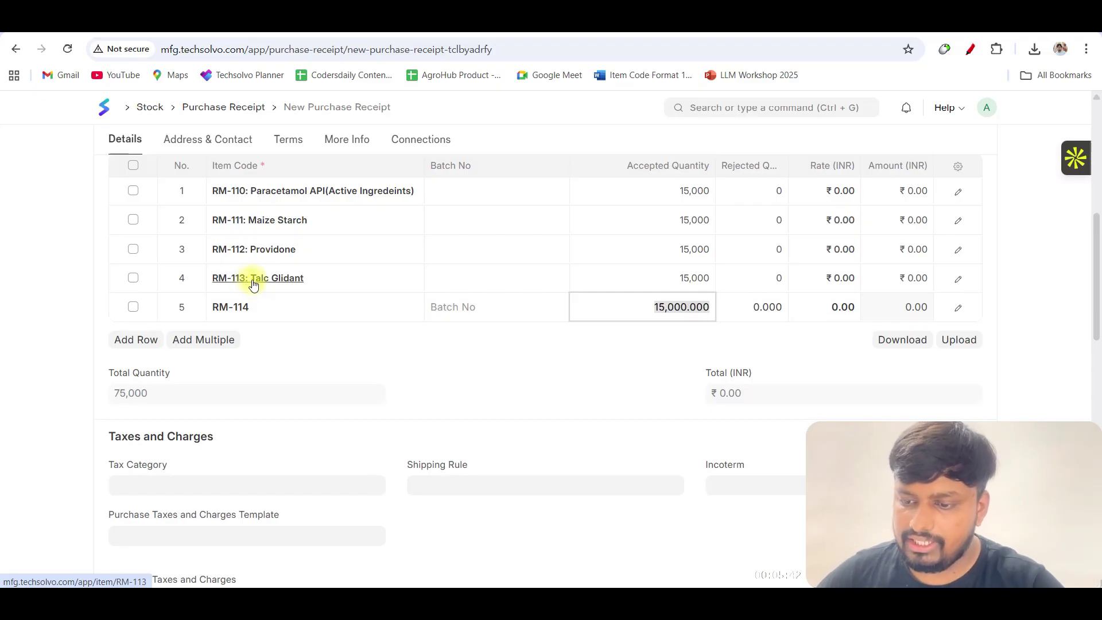
Step: Check which batches can be chosen for the RM-110 row of the items table
scroll(473, 320, "up", 4)
left_click(450, 418)
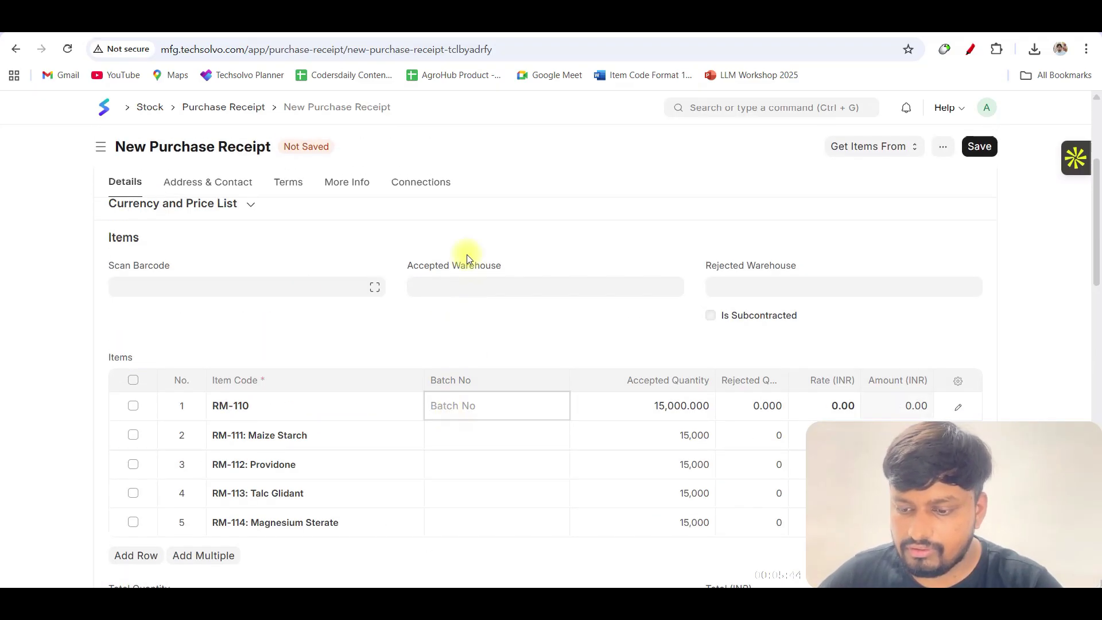
scroll(466, 254, "down", 1)
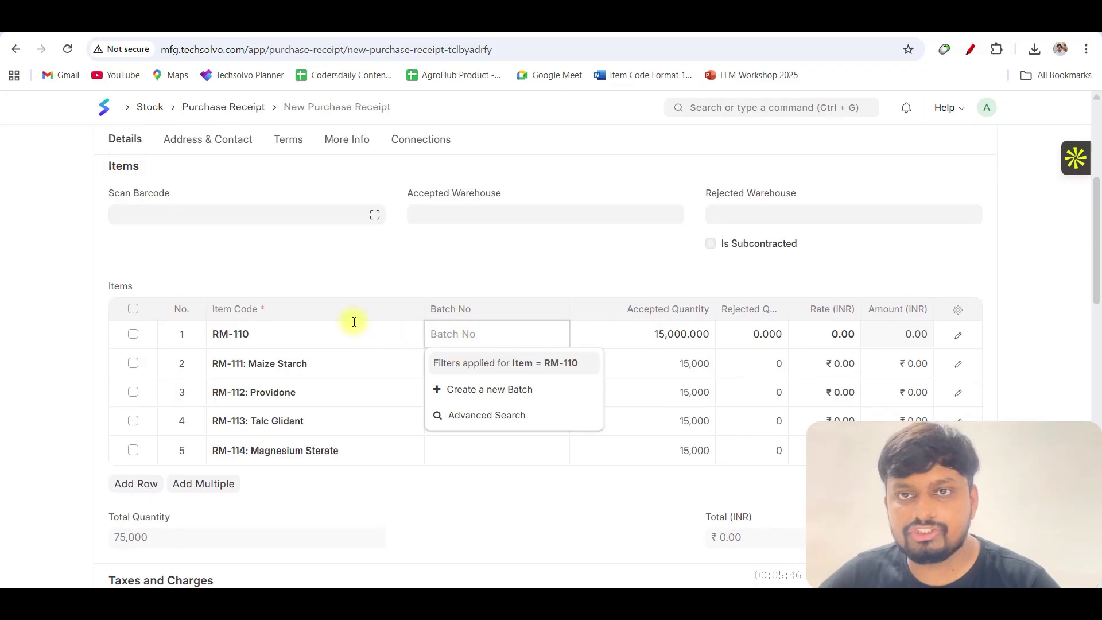
Step: Check the inventory batch settings in the RM-110 item record, save it and return to the purchase receipt
left_click(302, 334)
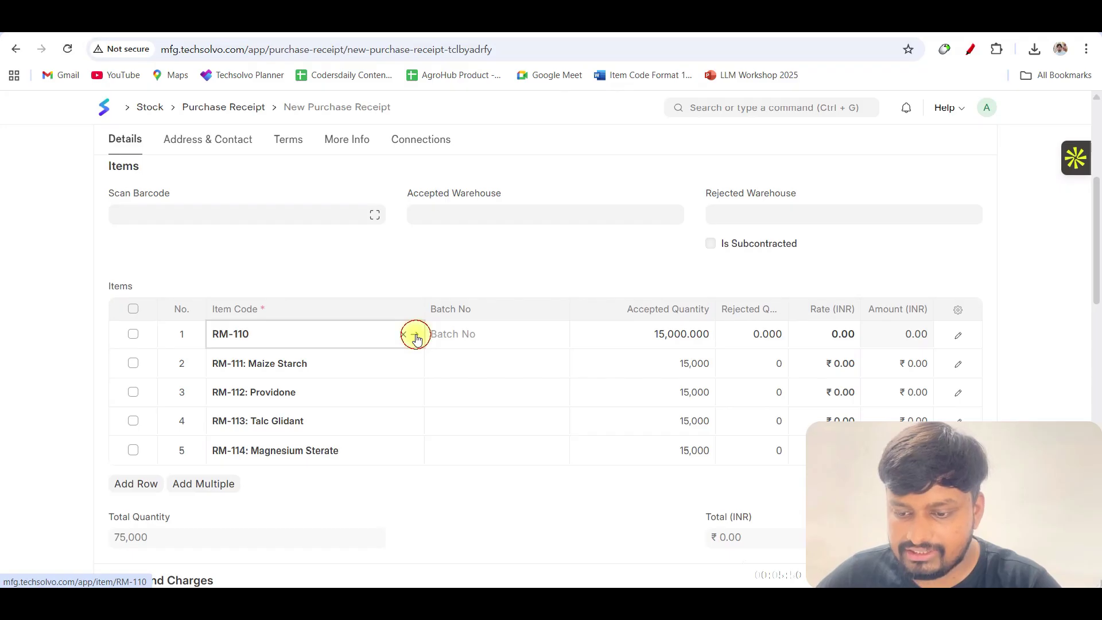
left_click(417, 337)
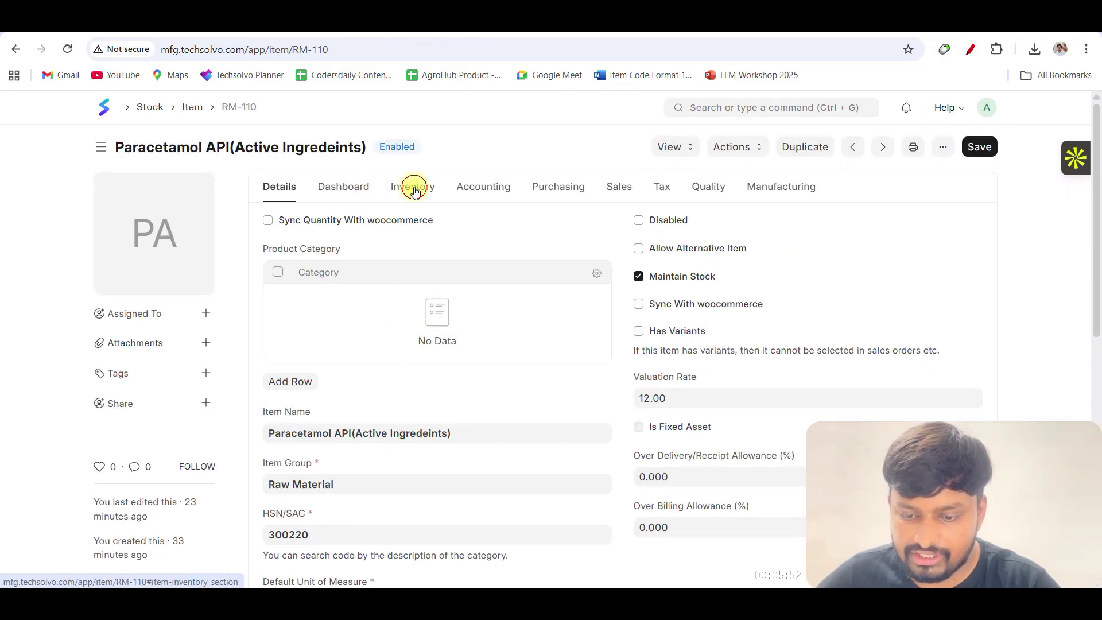
left_click(414, 188)
scroll(387, 278, "down", 5)
scroll(319, 411, "up", 5)
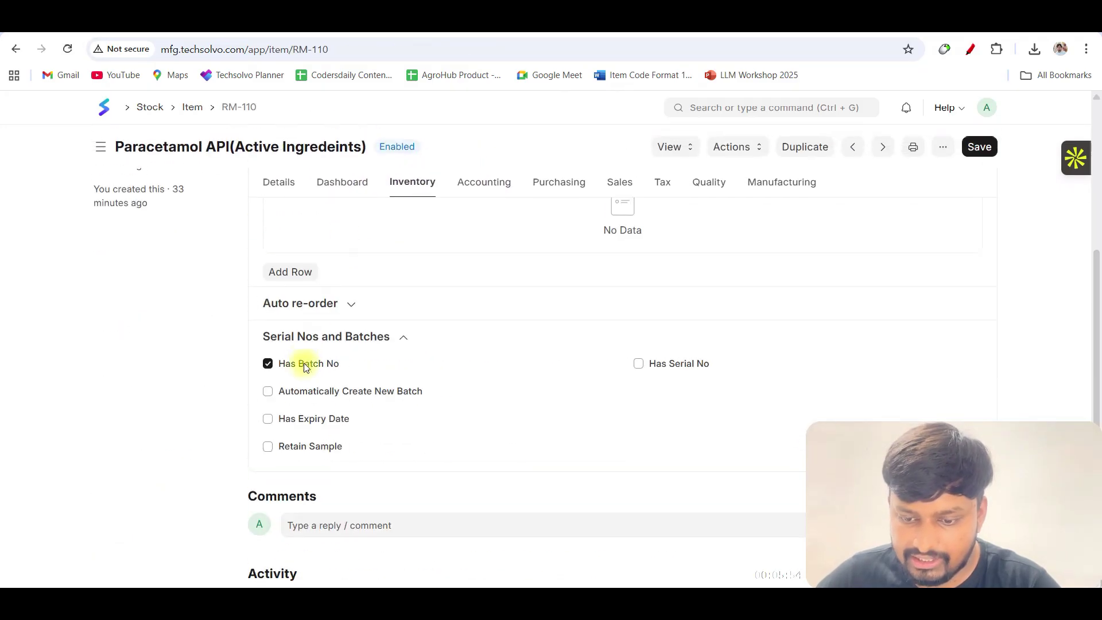
left_click(980, 147)
left_click(16, 49)
Step: Enable Has Batch No in the RM-111 Maize Starch item record, save it and return to the purchase receipt
scroll(281, 299, "down", 3)
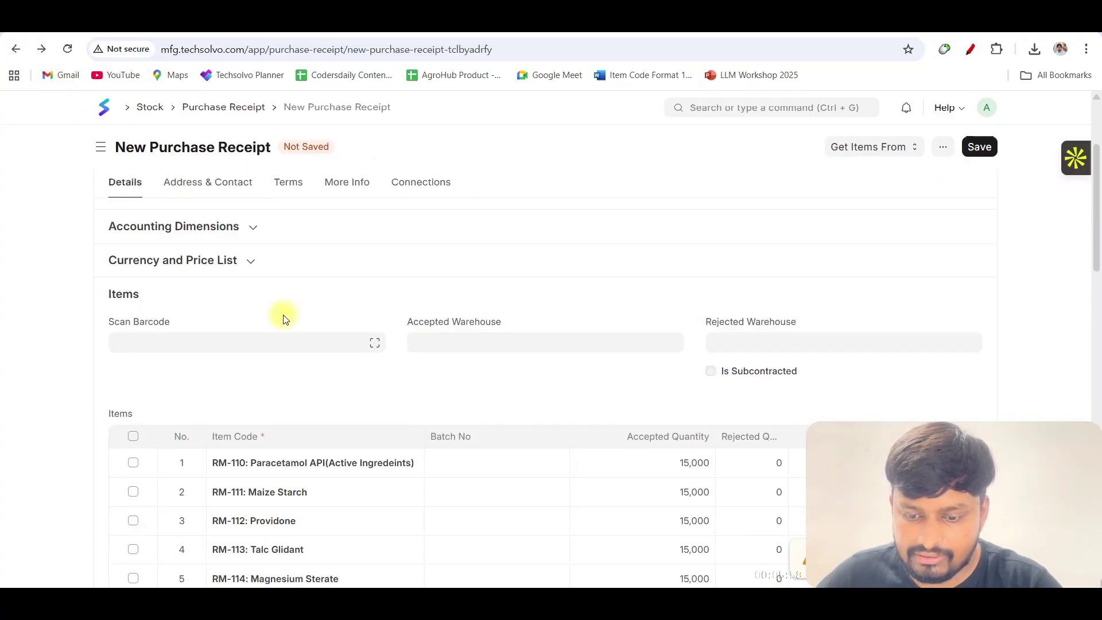
scroll(310, 345, "down", 2)
left_click(369, 359)
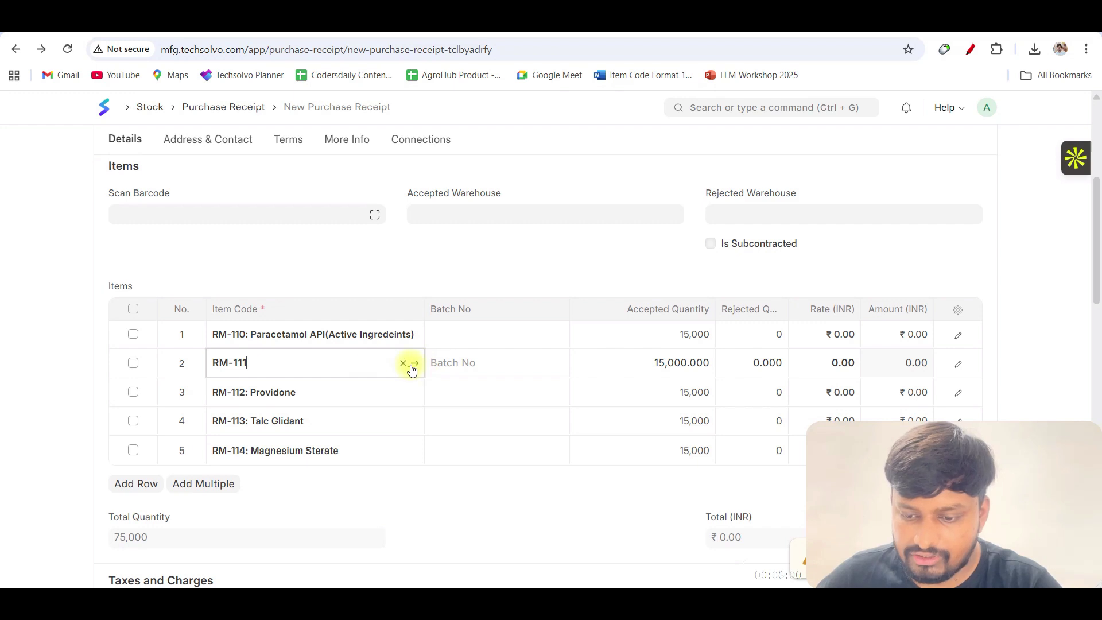
left_click(412, 364)
left_click(402, 196)
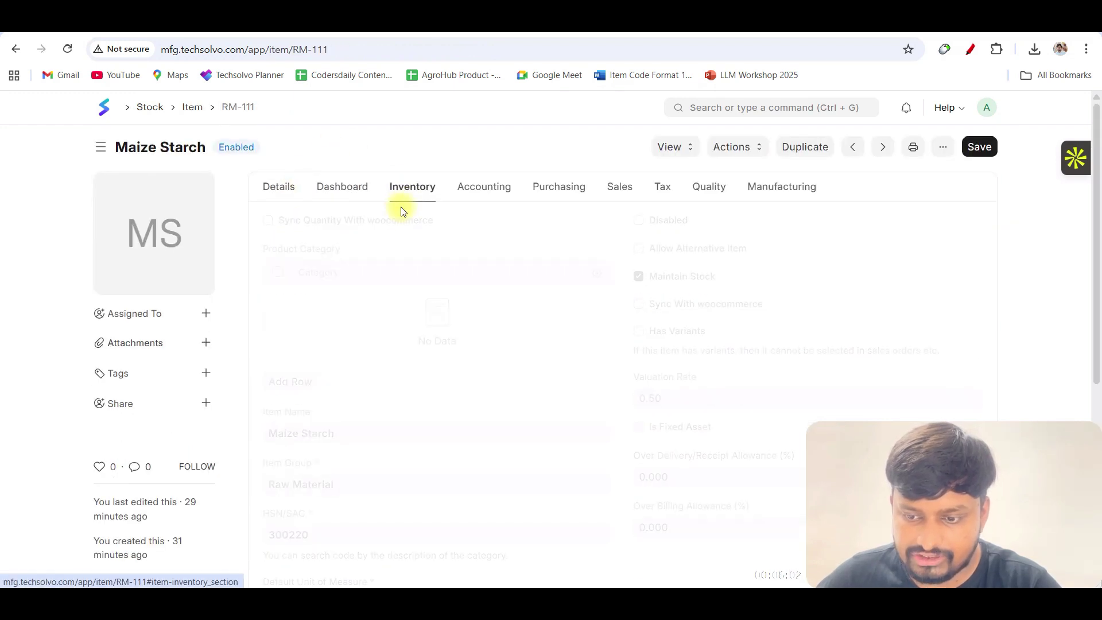
left_click(328, 336)
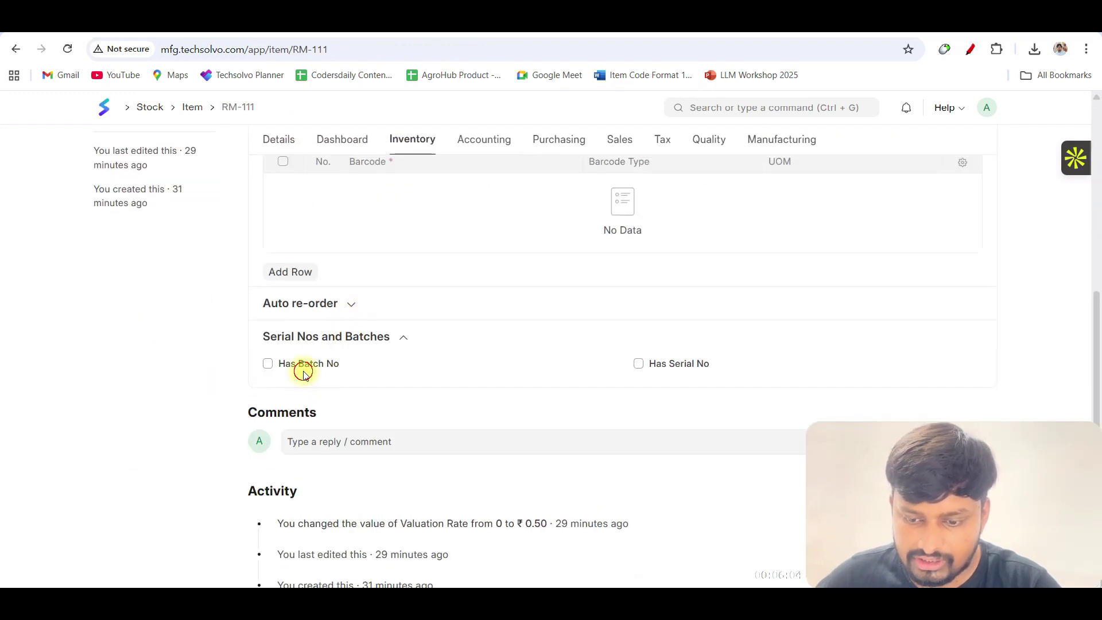
left_click(303, 372)
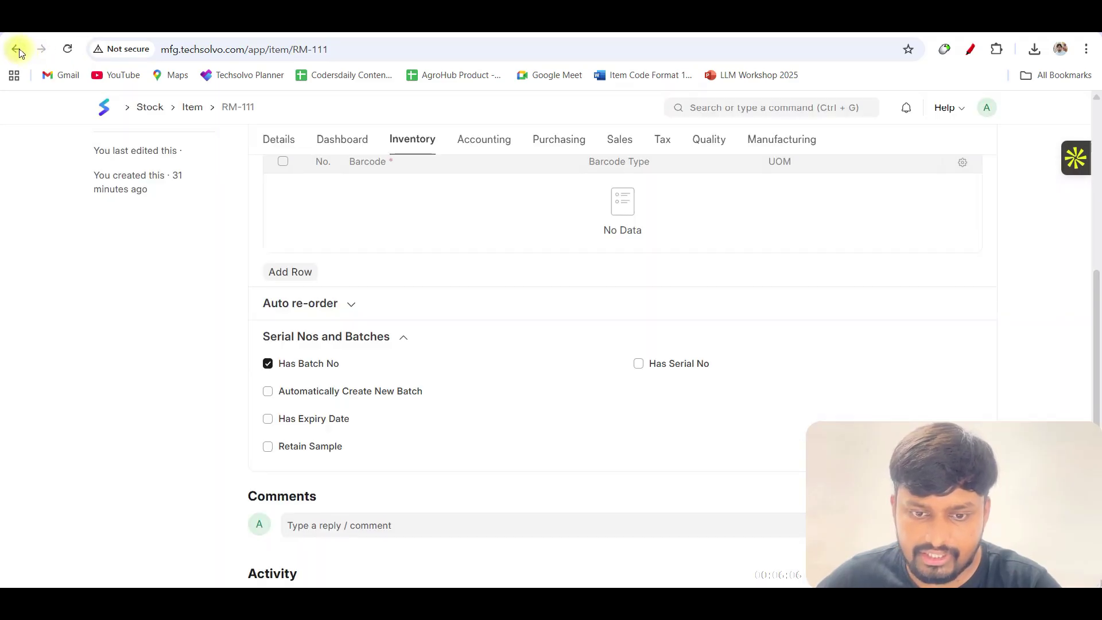
left_click(15, 49)
Step: Enable Has Batch No in the RM-112 Providone item record, save it and return to the purchase receipt
scroll(196, 201, "down", 3)
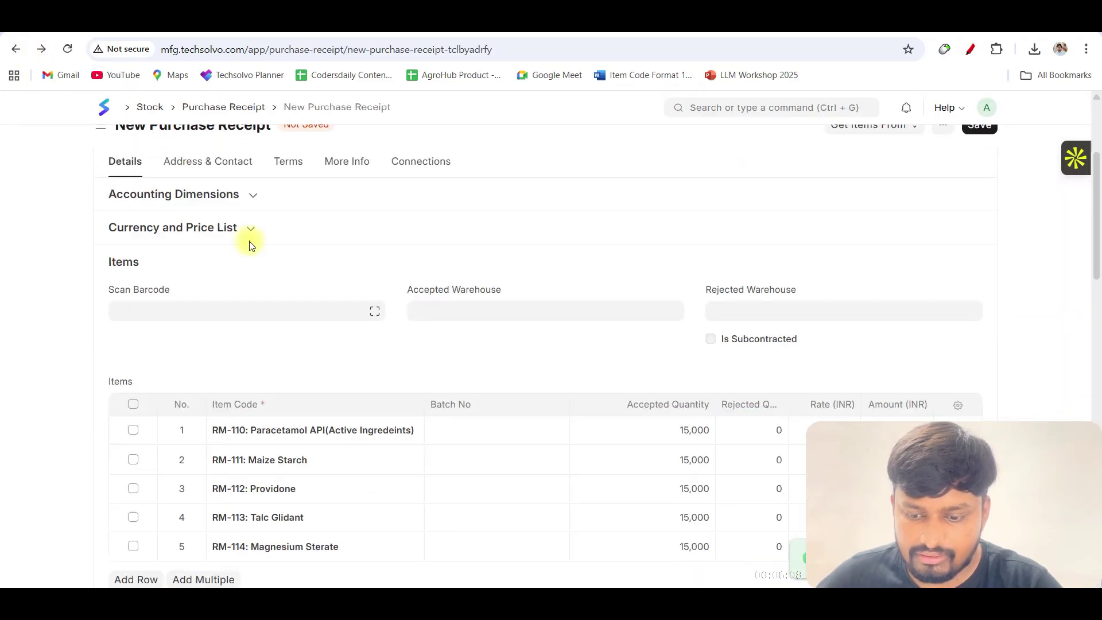
scroll(275, 287, "down", 2)
left_click(344, 391)
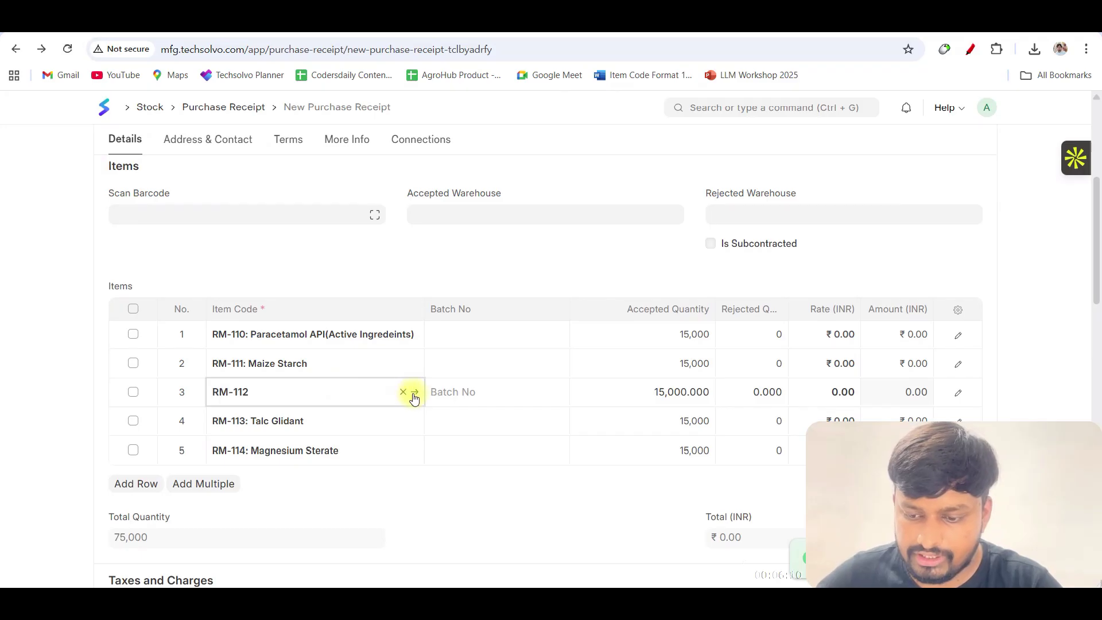
left_click(414, 395)
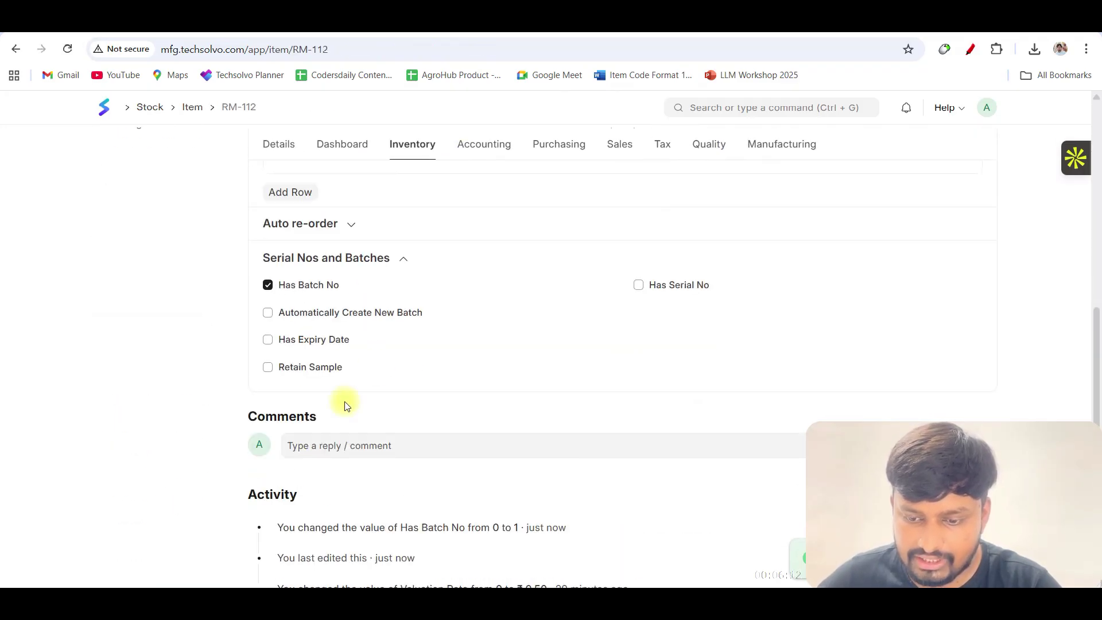
left_click(316, 364)
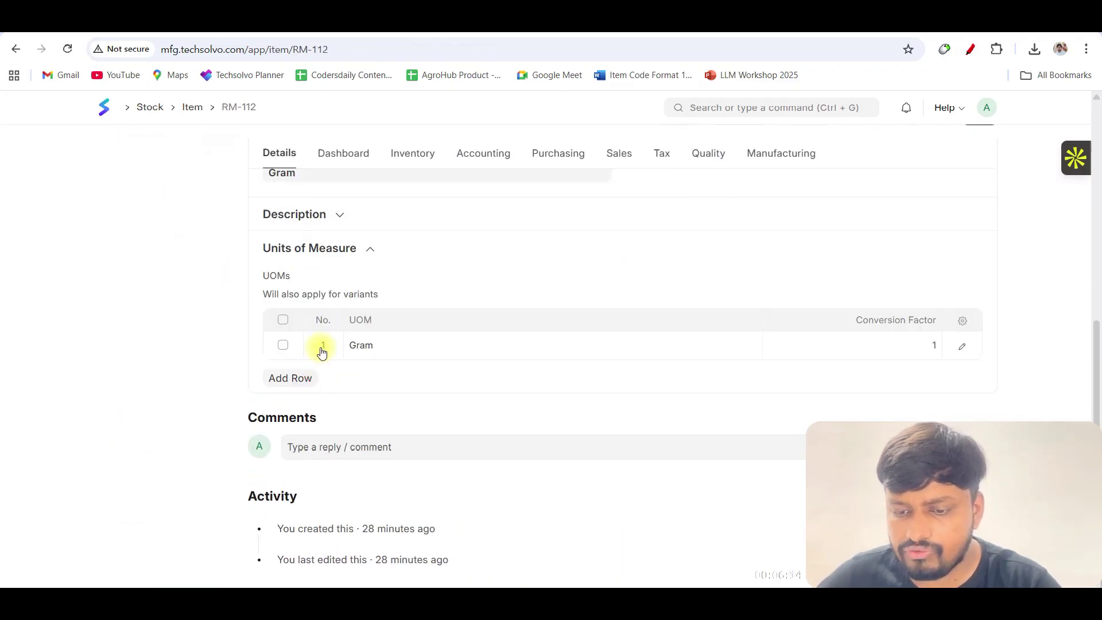
left_click(344, 151)
left_click(413, 147)
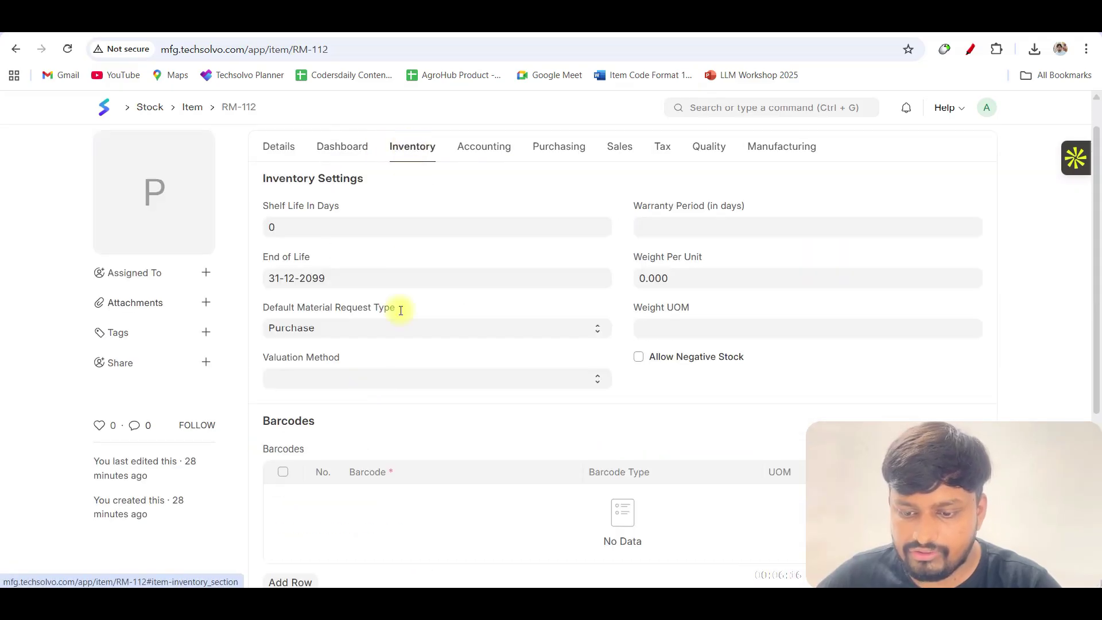
scroll(401, 311, "down", 5)
left_click(343, 374)
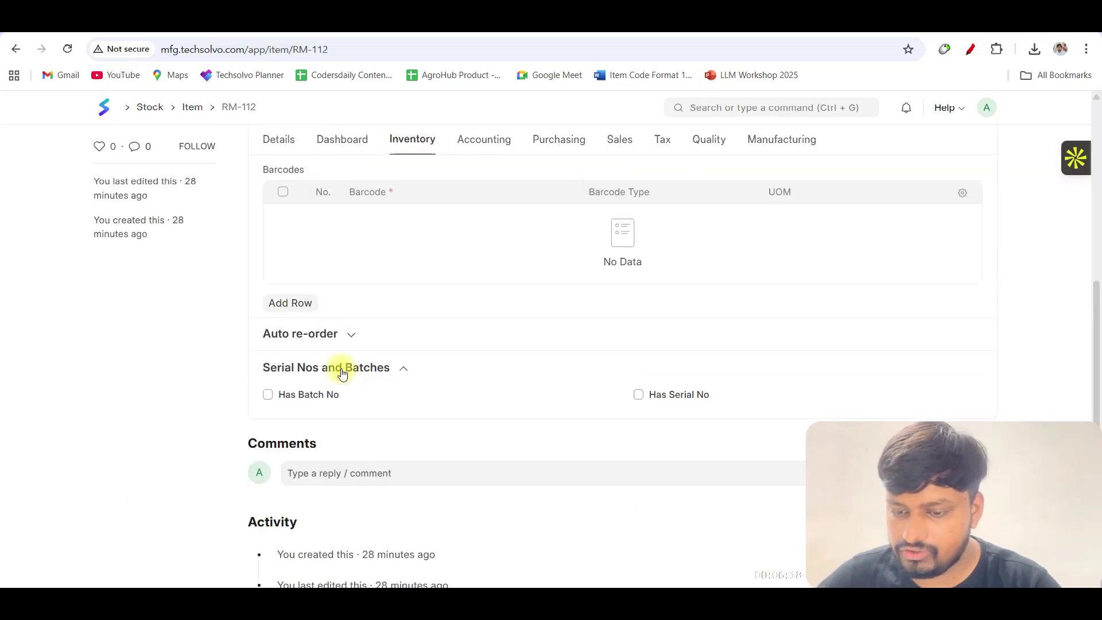
left_click(330, 395)
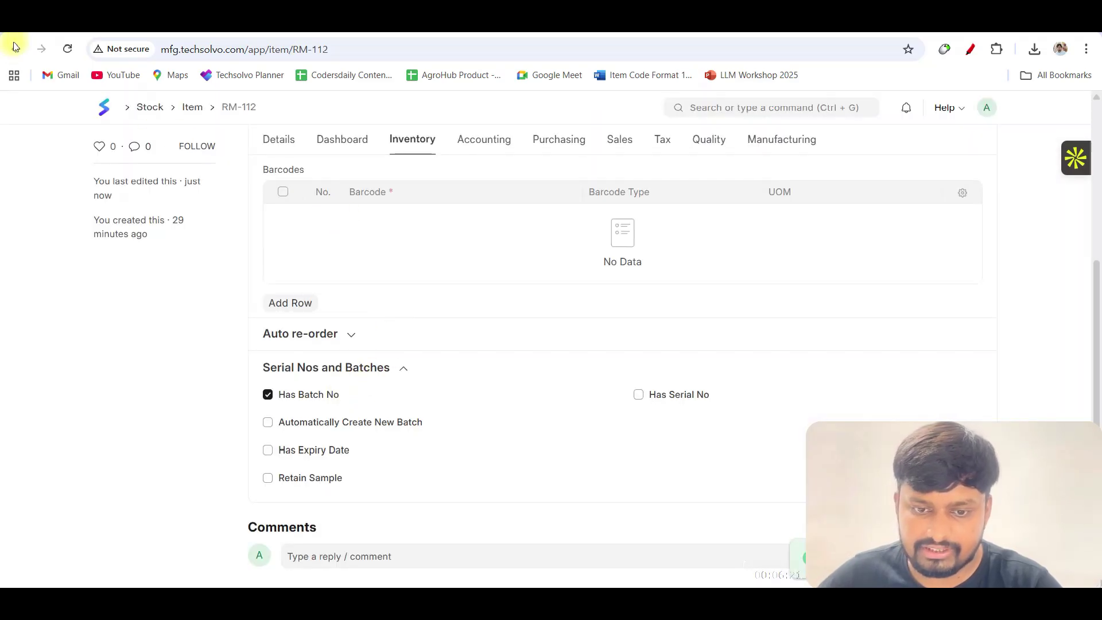
left_click(14, 50)
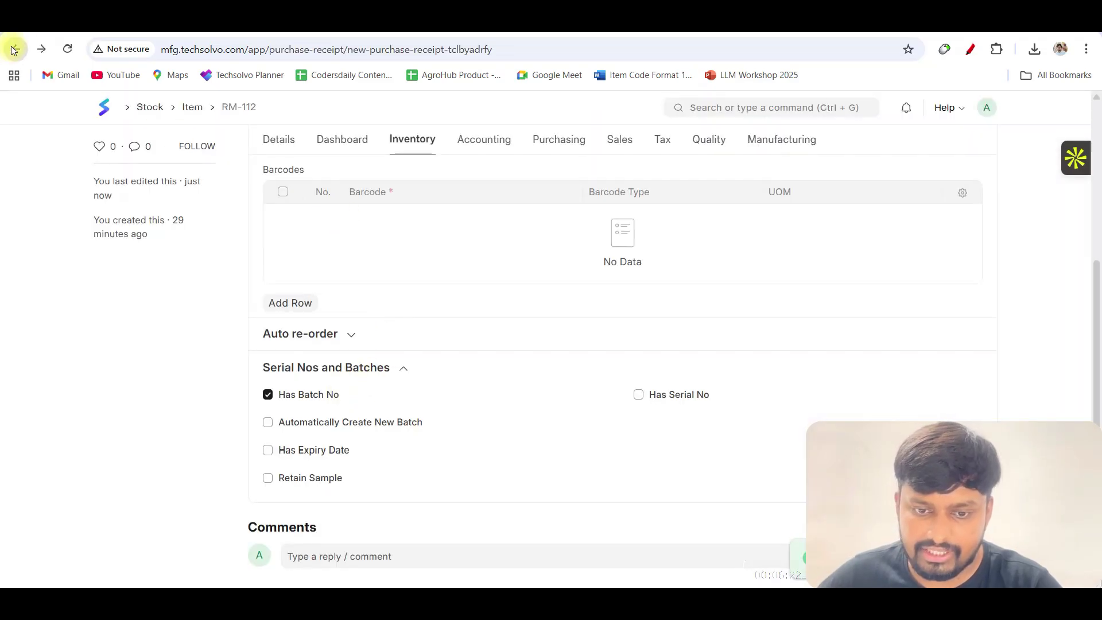
Step: Enable Has Batch No in the RM-113 Talc Glidant item record, save it and return to the purchase receipt
scroll(243, 379, "down", 5)
scroll(330, 345, "up", 3)
left_click(335, 348)
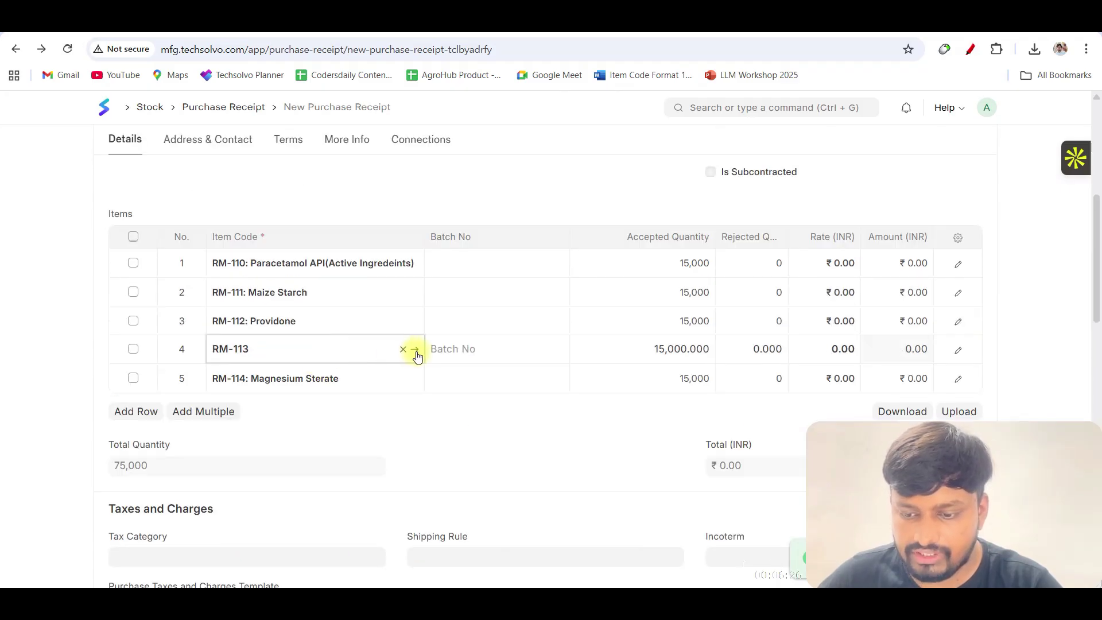
left_click(416, 351)
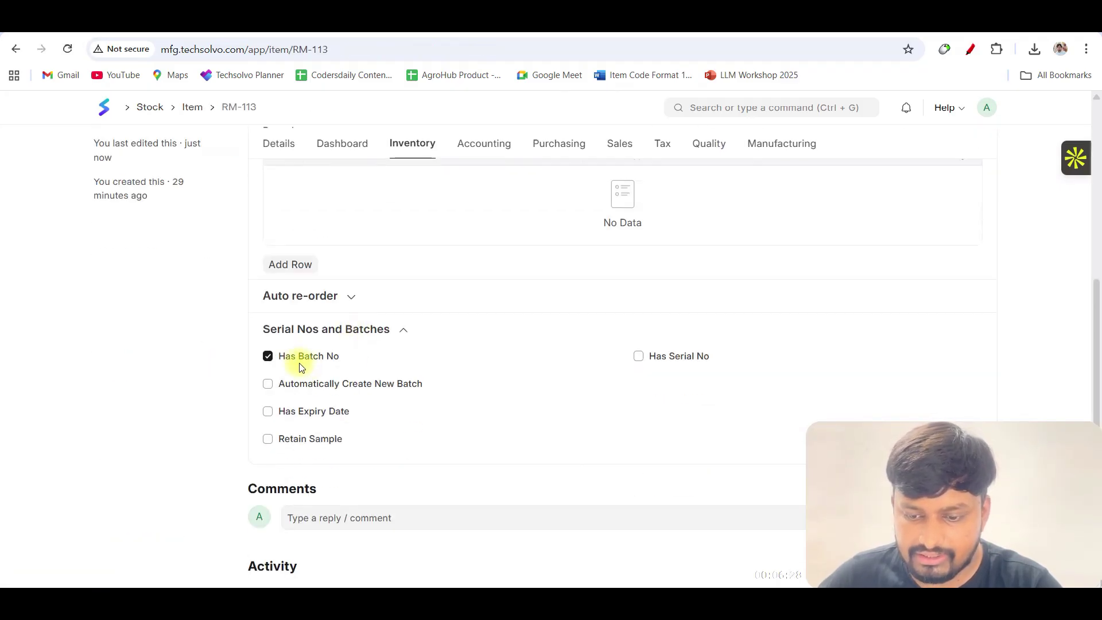
left_click(16, 49)
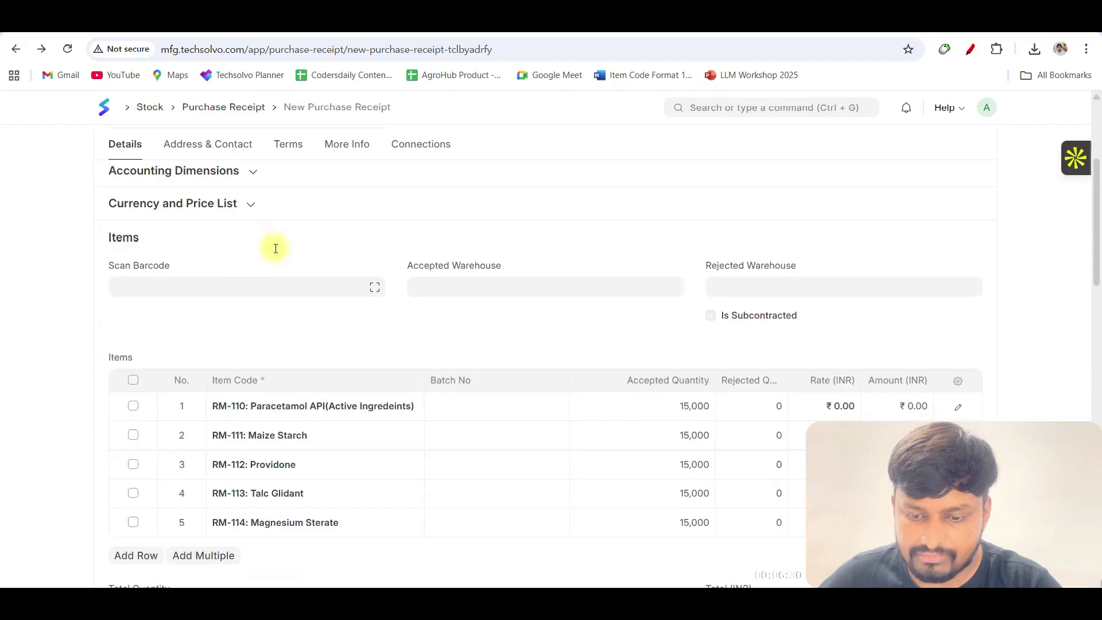
Step: Enable Has Batch No in the RM-114 Magnesium Sterate item record, save it and return to the purchase receipt
scroll(287, 276, "down", 3)
left_click(386, 306)
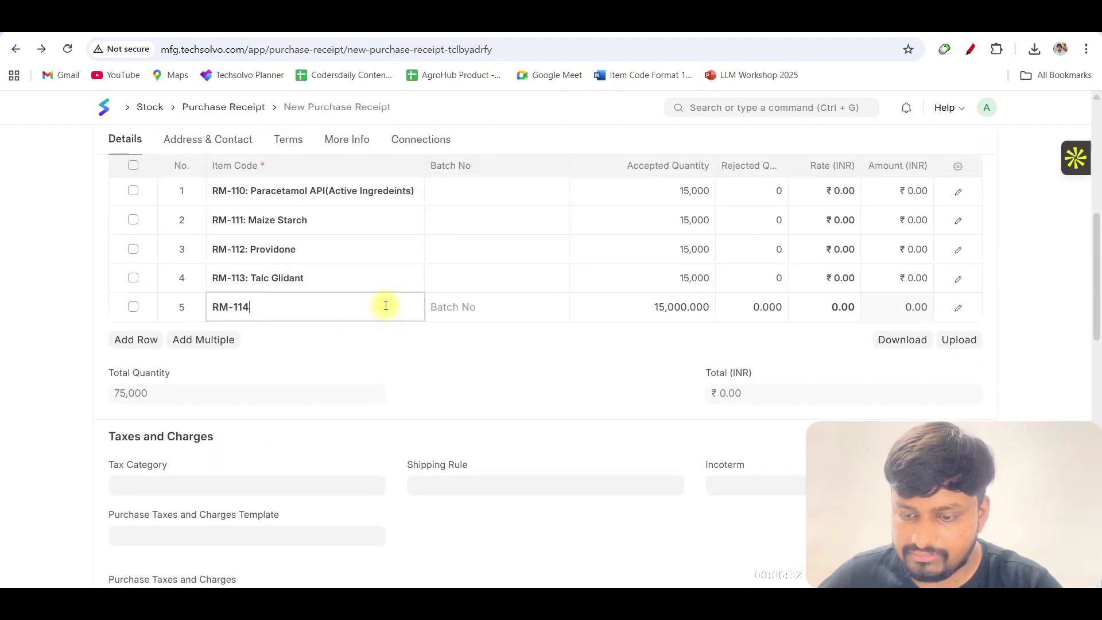
left_click(416, 307)
scroll(402, 302, "down", 2)
scroll(396, 298, "up", 3)
left_click(401, 182)
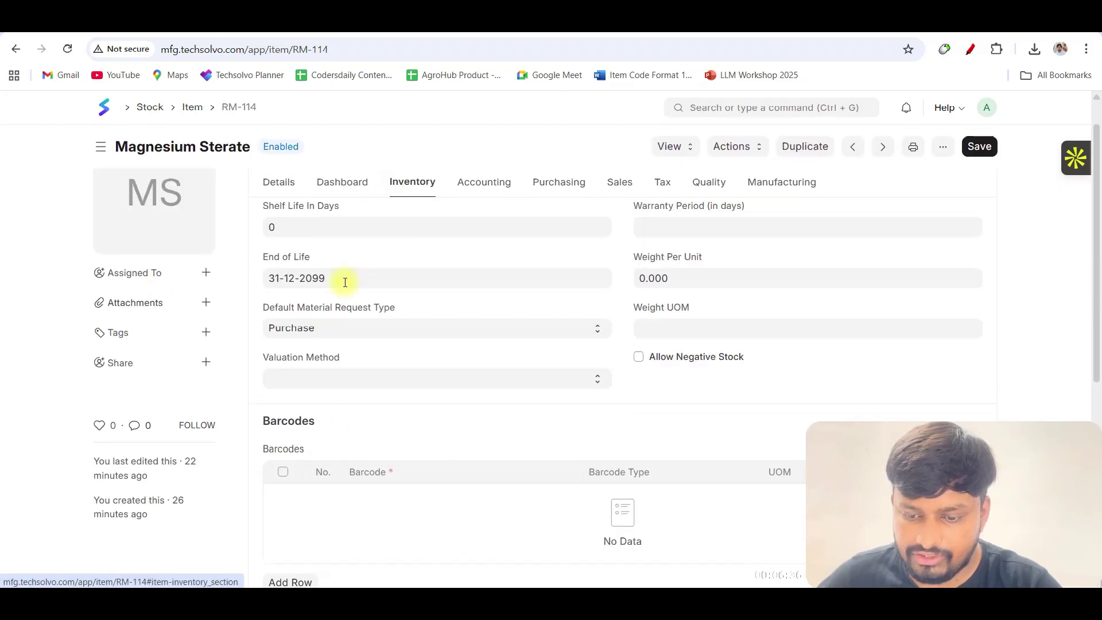
scroll(341, 290, "down", 6)
left_click(332, 289)
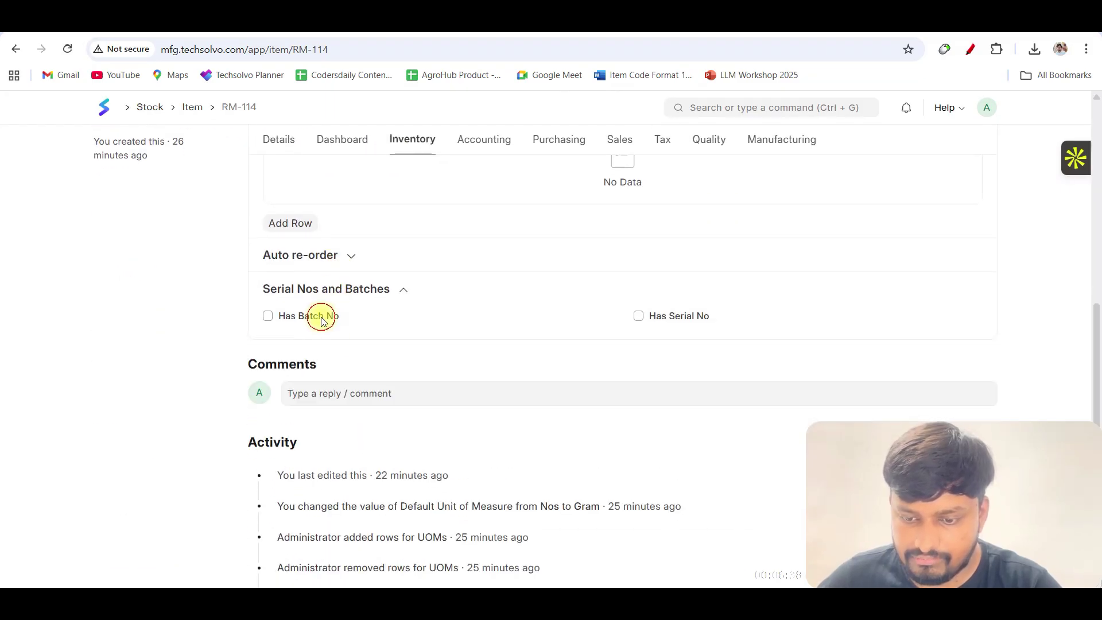
left_click(322, 319)
key("ctrl+s")
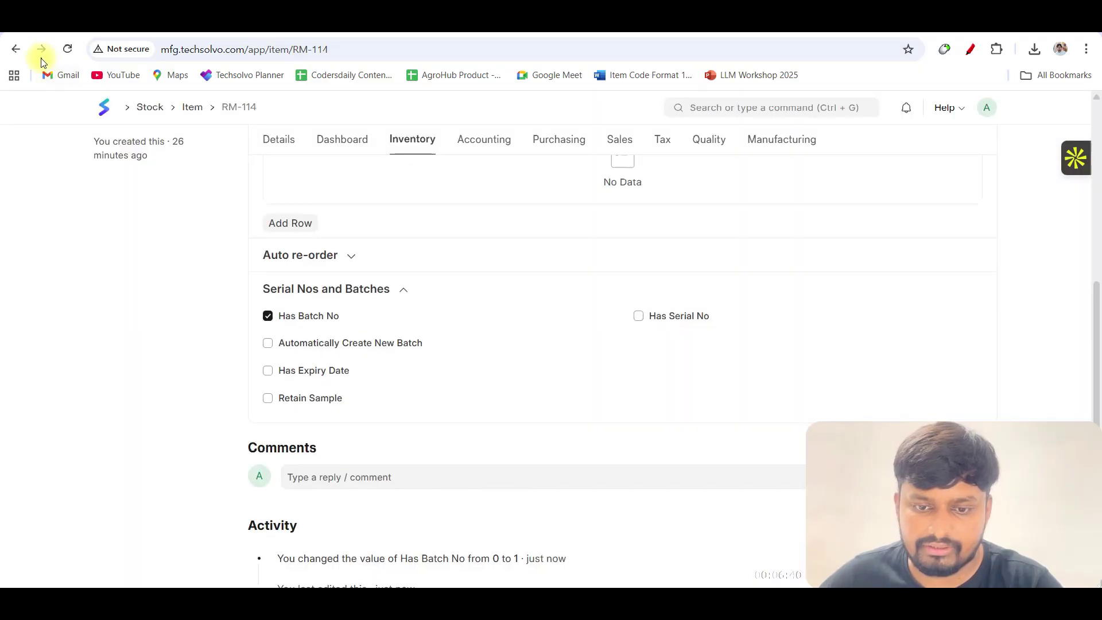
left_click(15, 49)
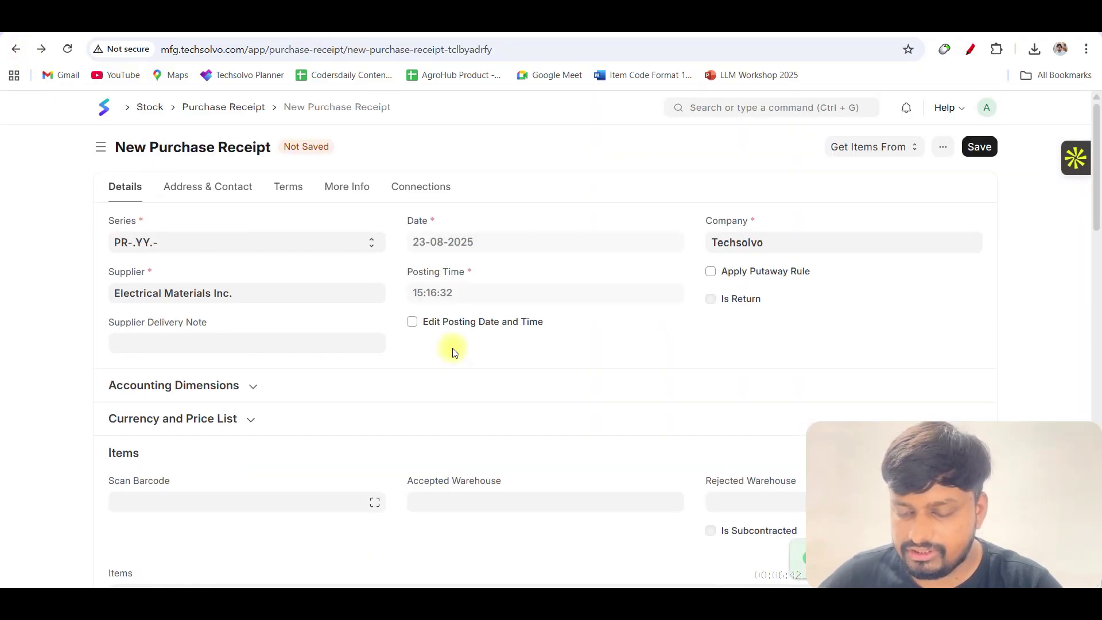
Step: Check which batches are offered for the RM-110 row of the purchase receipt
scroll(454, 351, "down", 4)
left_click(473, 409)
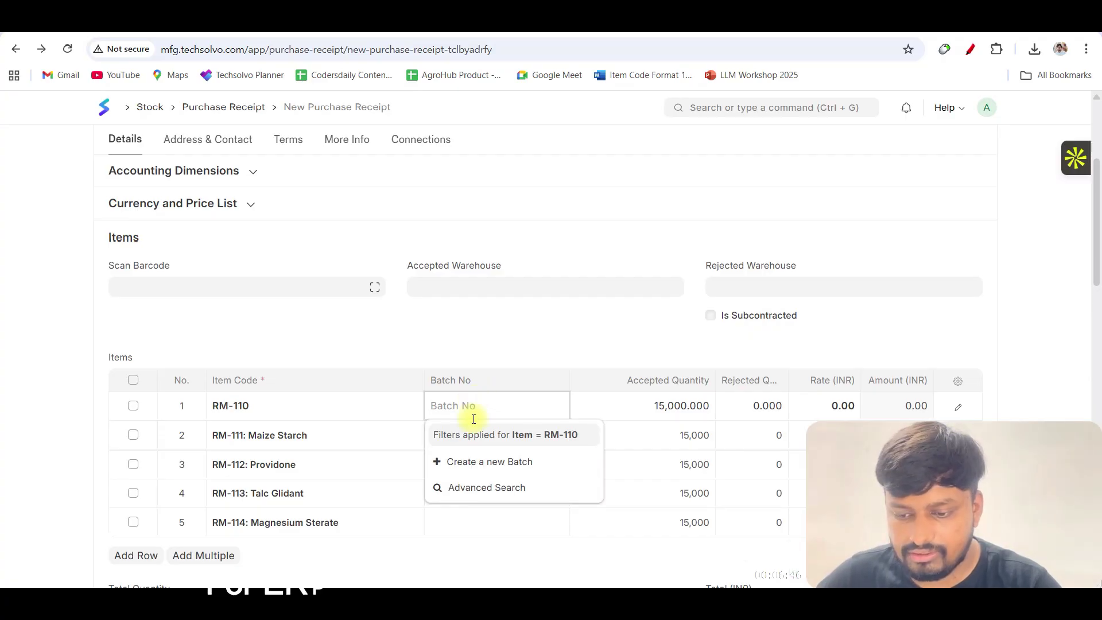
left_click(298, 405)
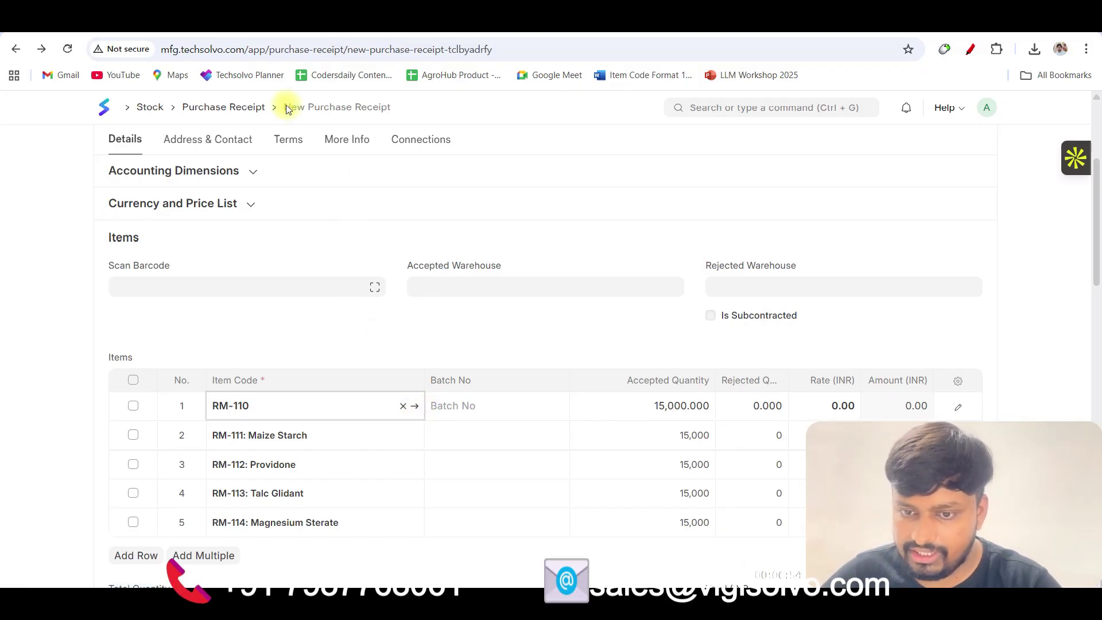
Step: Open mfg.techsolvo.com in a new browser tab and switch from the account page to the desk
left_click(212, 32)
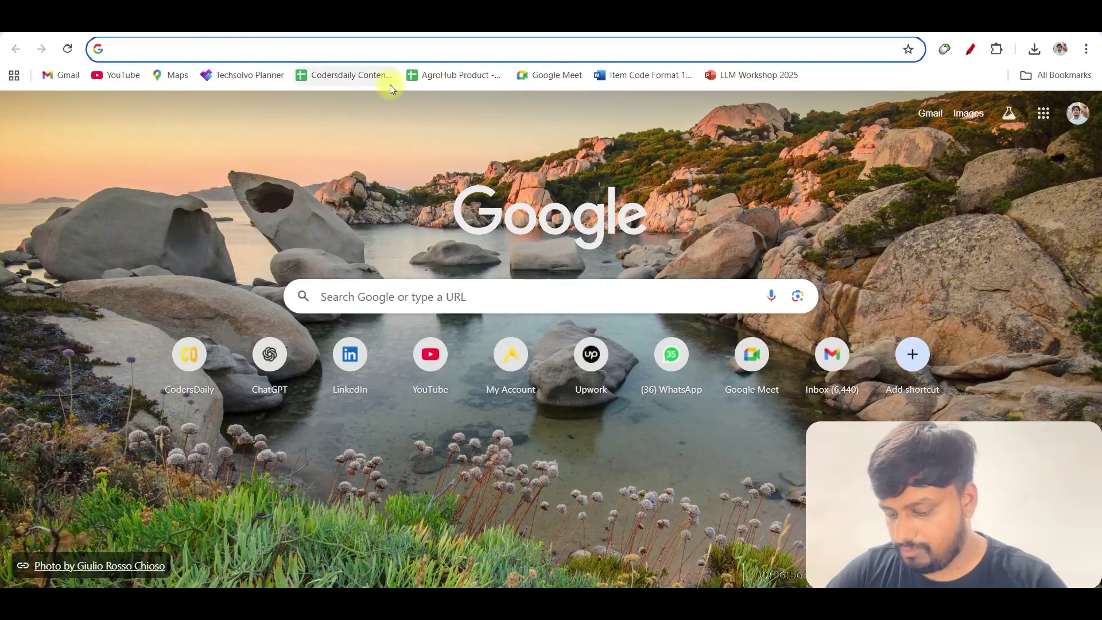
type("mfg")
key("Right")
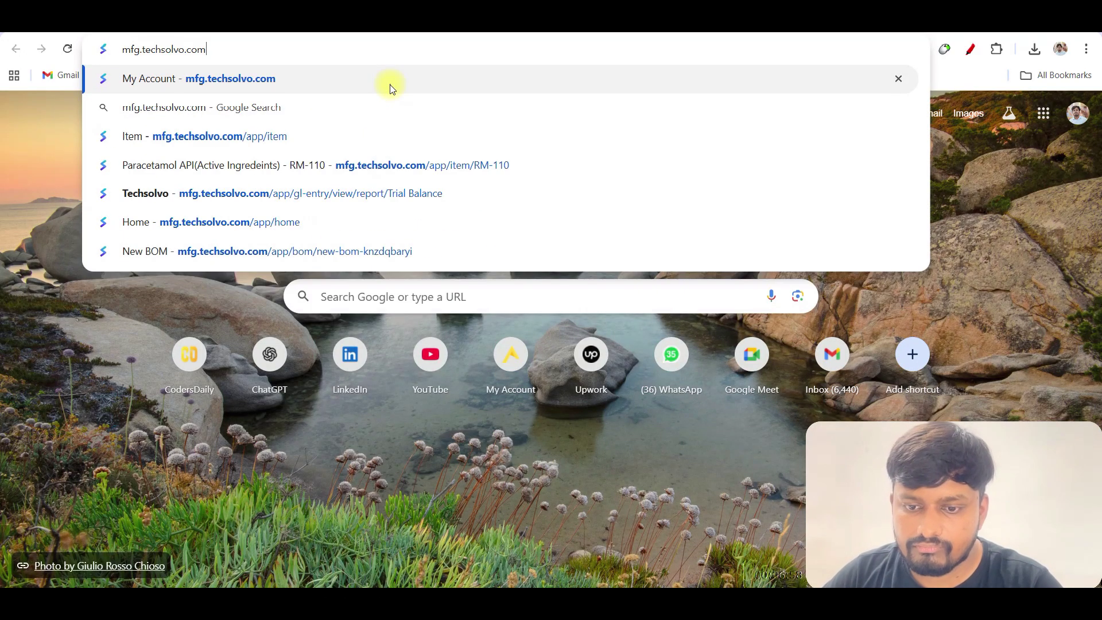
key("Return")
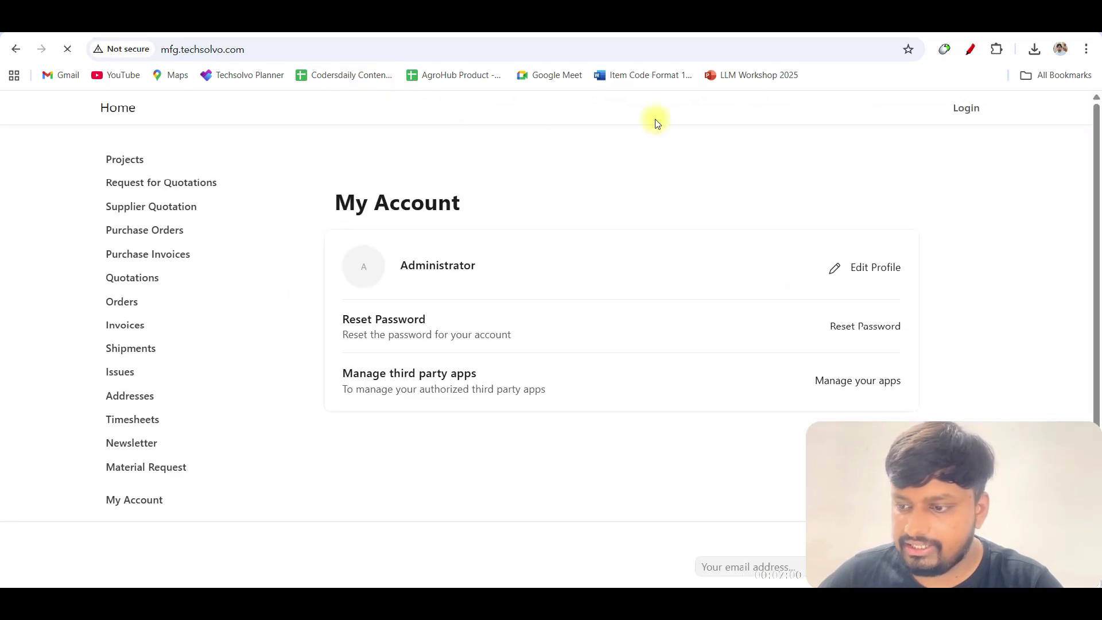
left_click(964, 109)
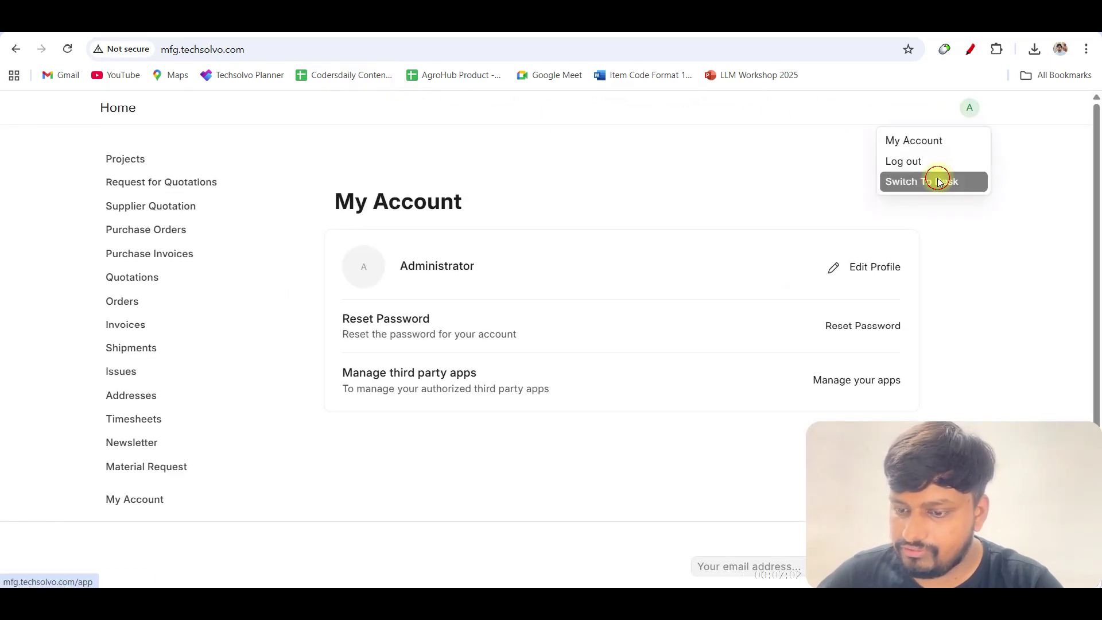
left_click(938, 181)
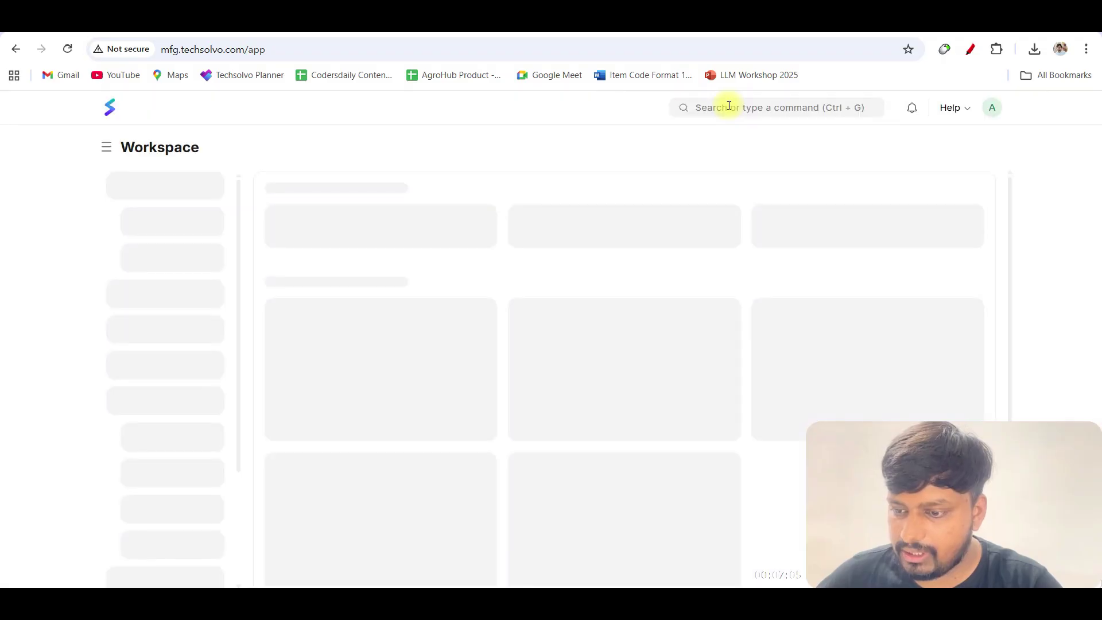
left_click(739, 109)
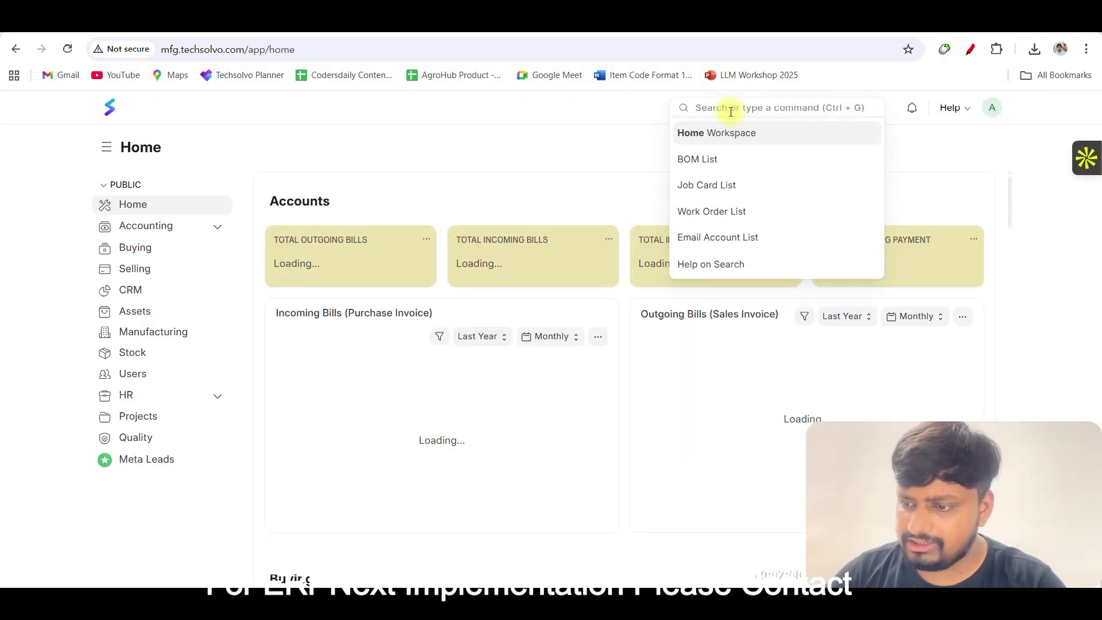
type("batch")
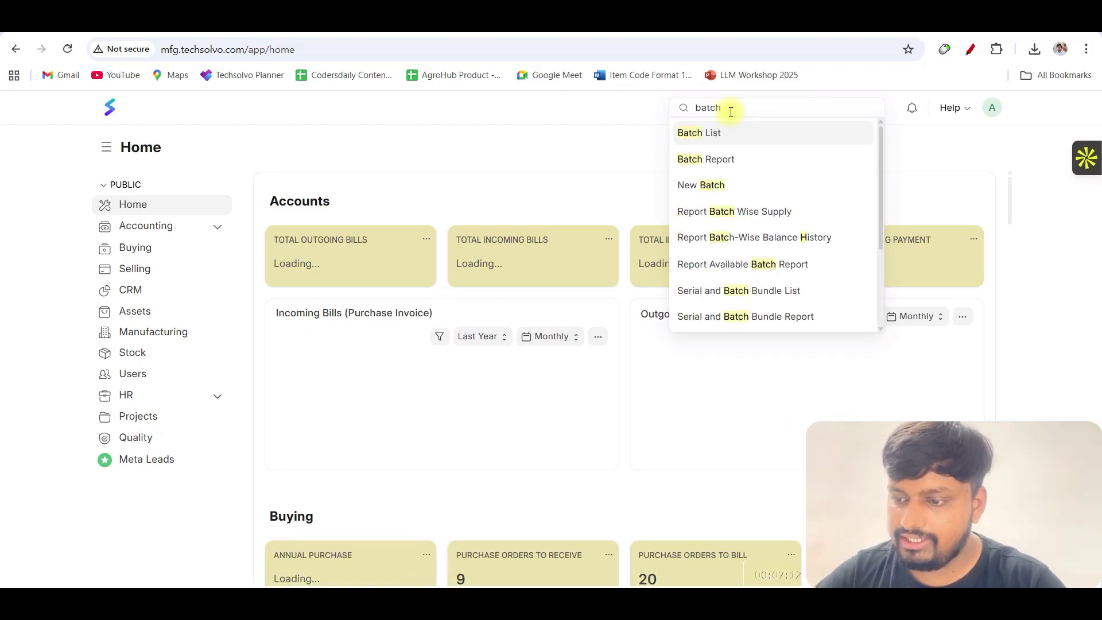
key("Down")
key("Down")
key("Down")
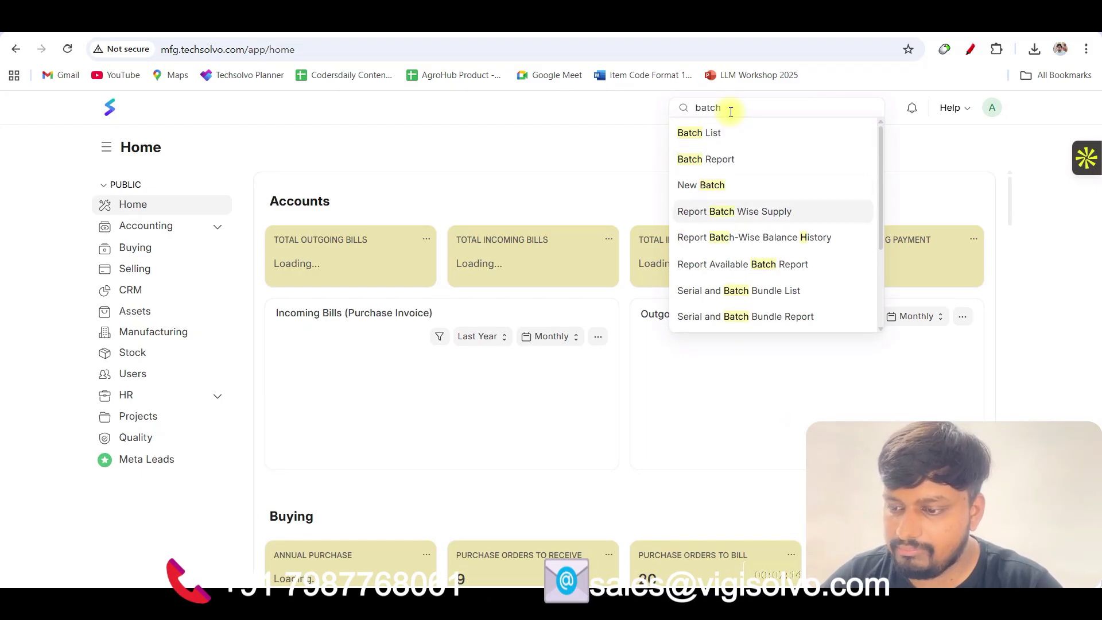
key("Up")
key("Return")
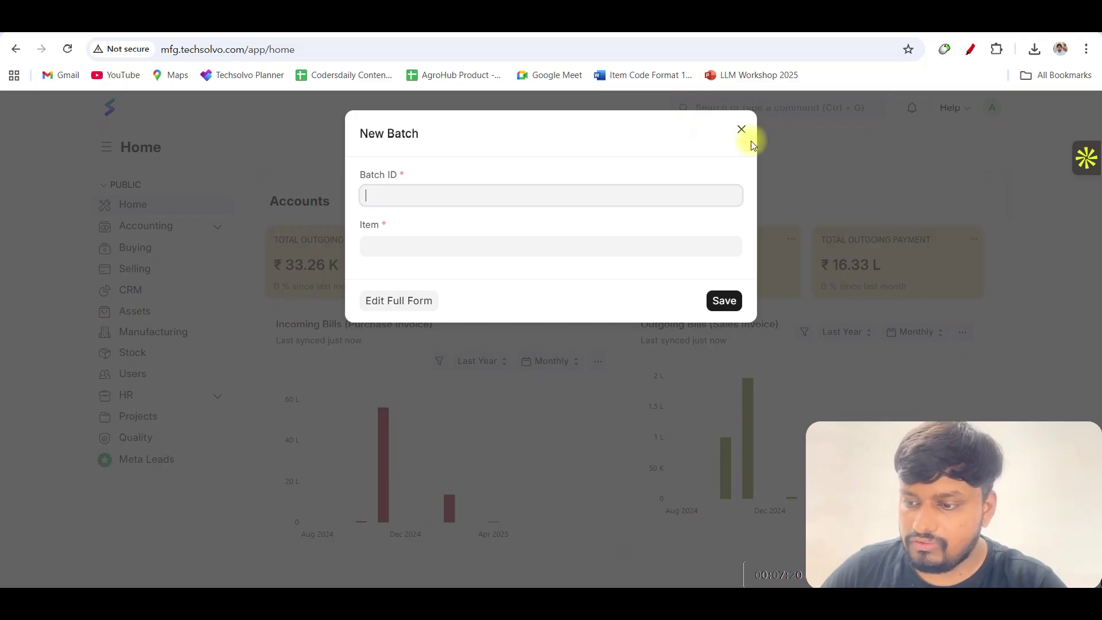
left_click(742, 129)
Step: Search for batch and open the Batch list
left_click(800, 109)
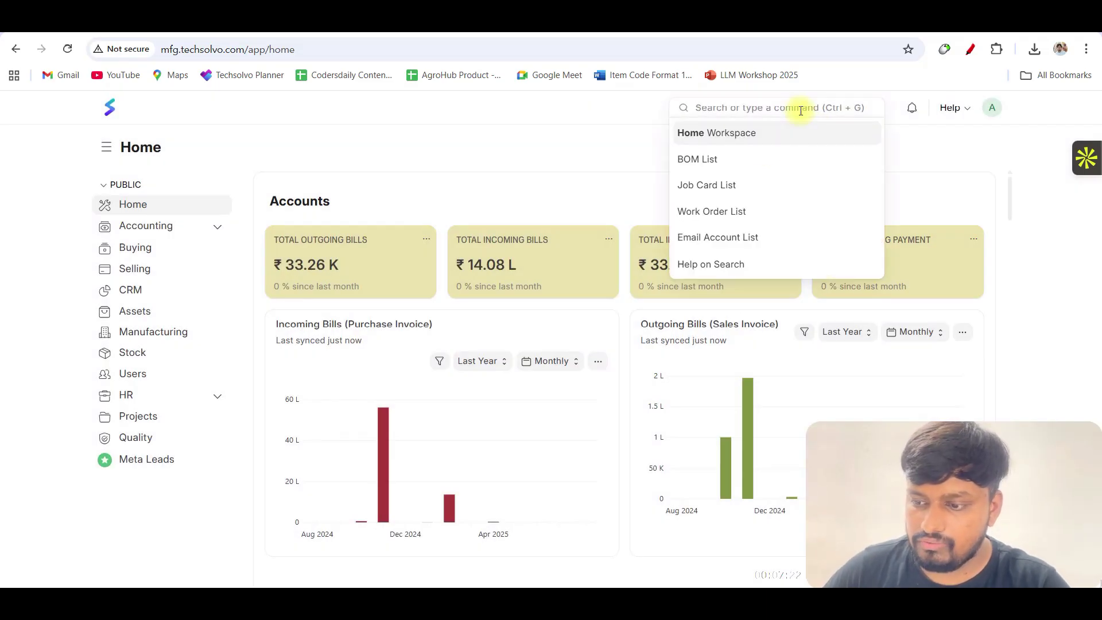
type("batc")
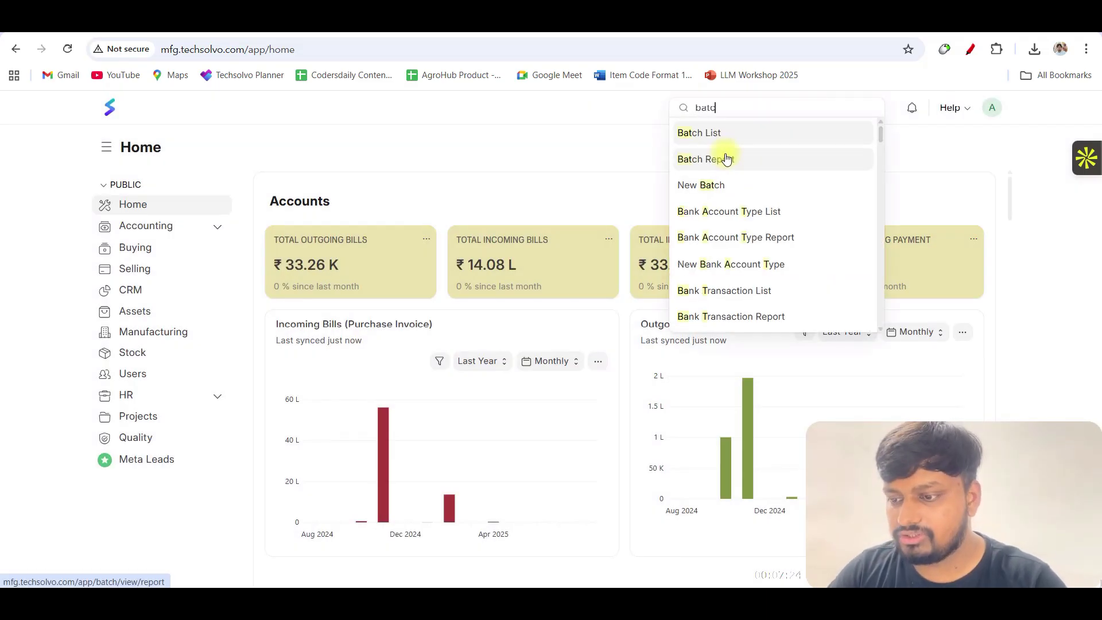
type("h")
key("Return")
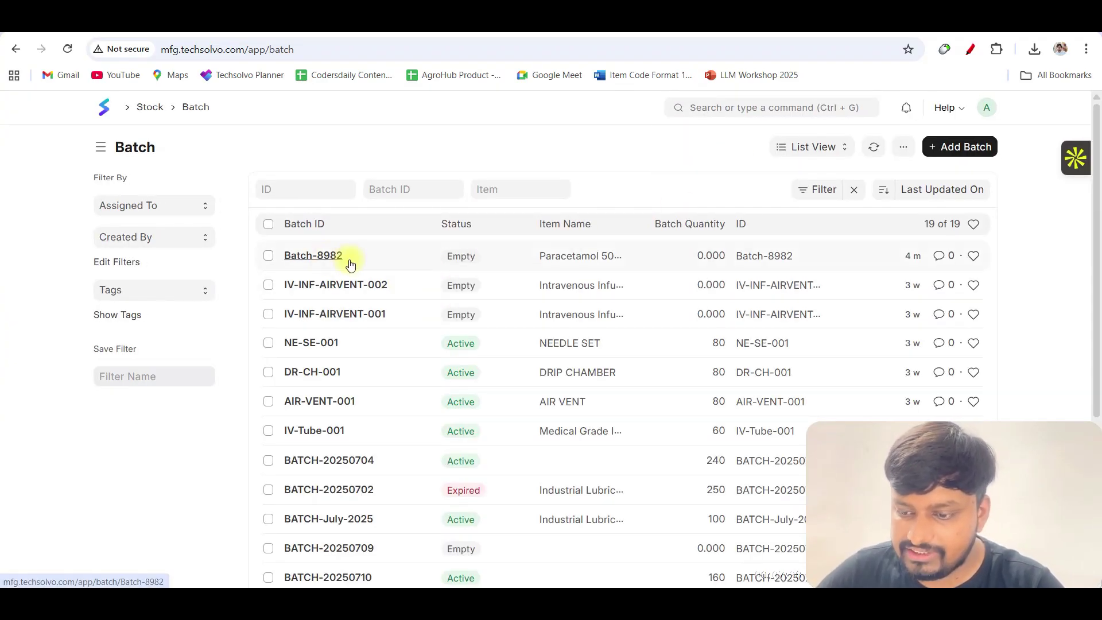
mouse_move(468, 266)
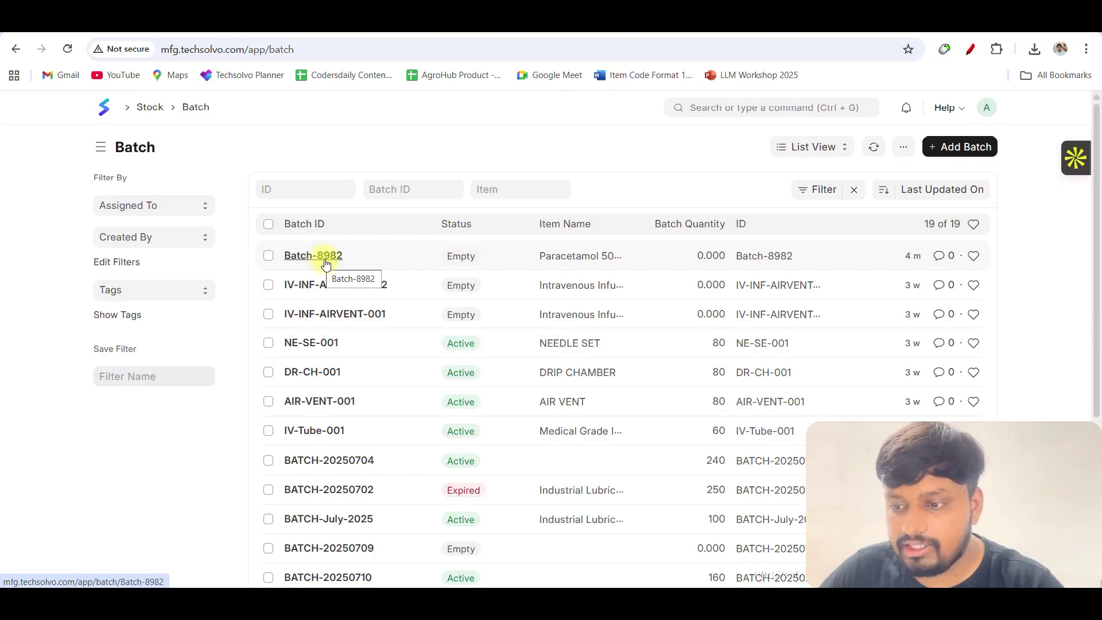
Step: Start a new batch in the full form with Batch ID Batch-110 and item RM-110
left_click(960, 147)
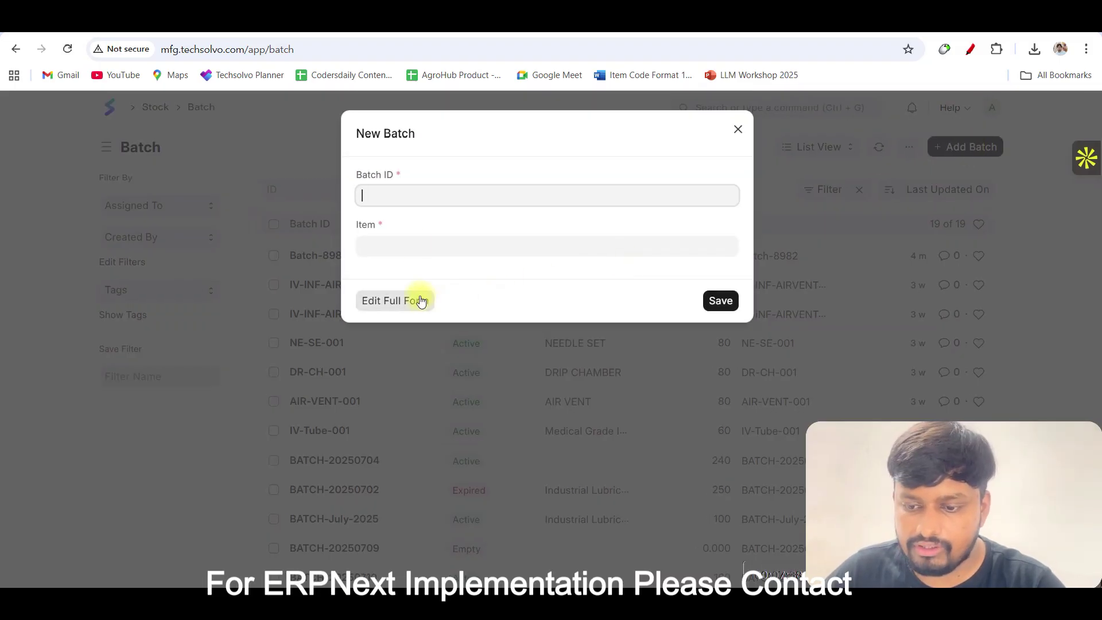
type("Batch-")
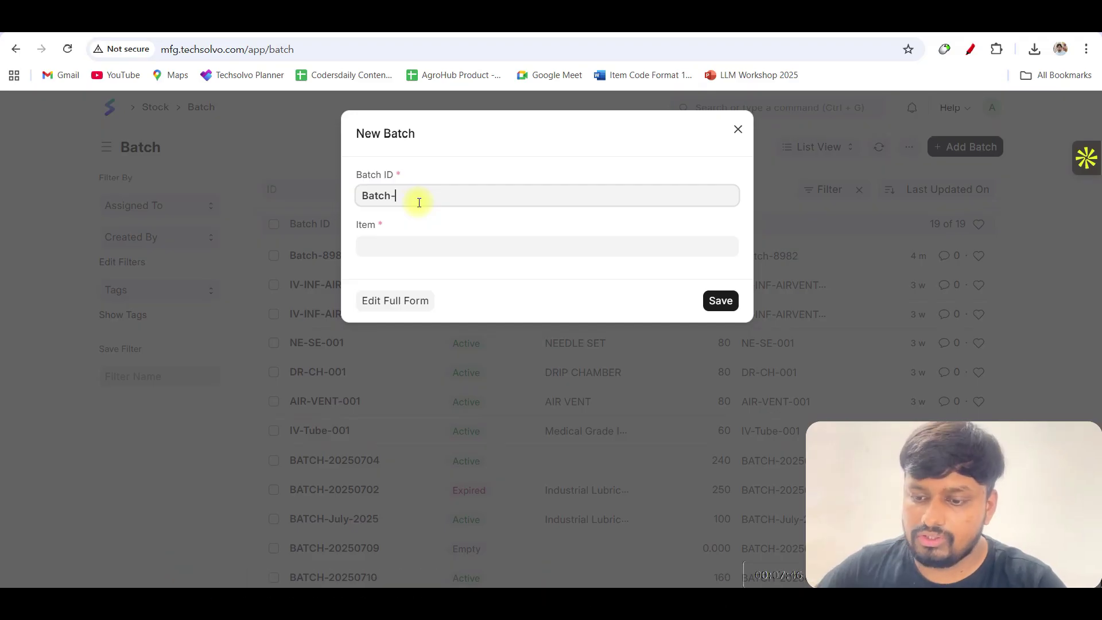
left_click(402, 303)
left_click(198, 276)
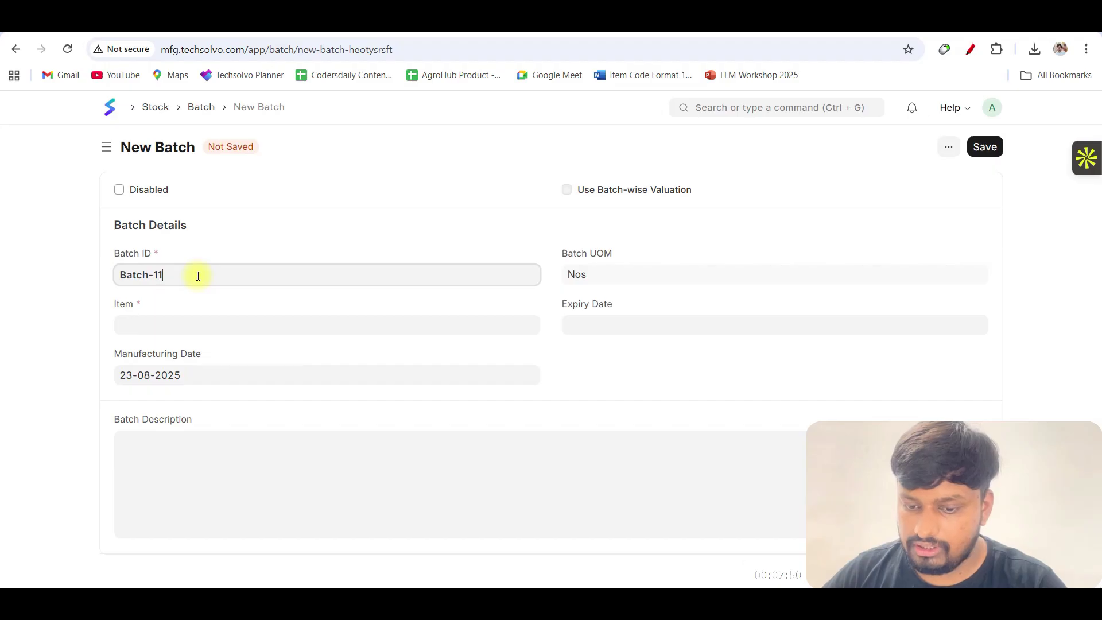
type("110")
key("Tab")
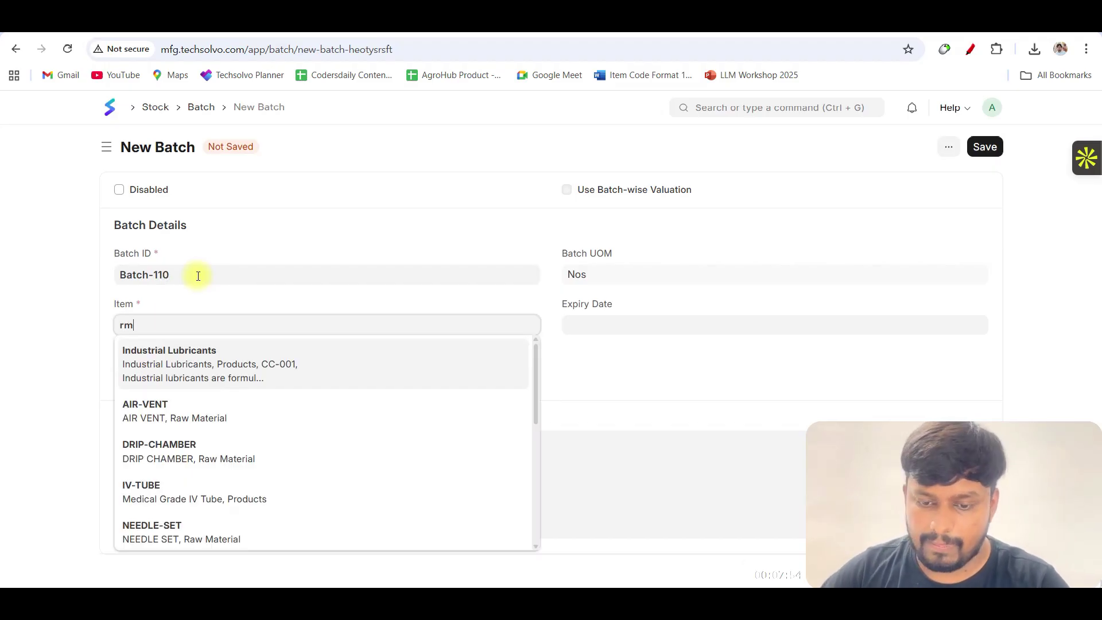
key("Return")
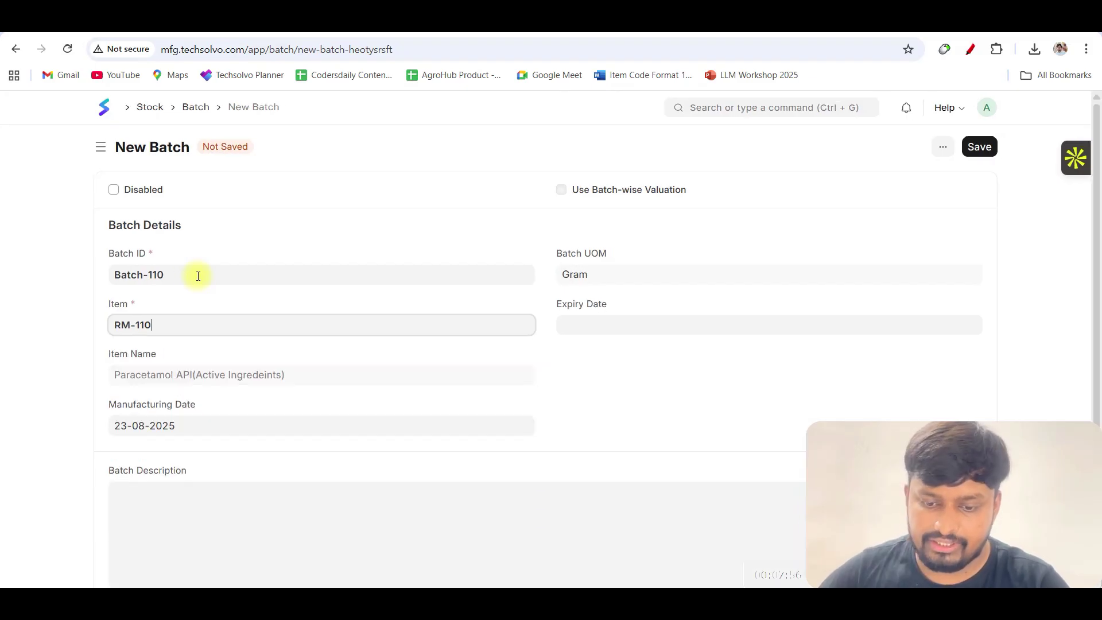
Step: Set the expiry date of Batch-110 to 01-12-2028 and save the batch
left_click(632, 326)
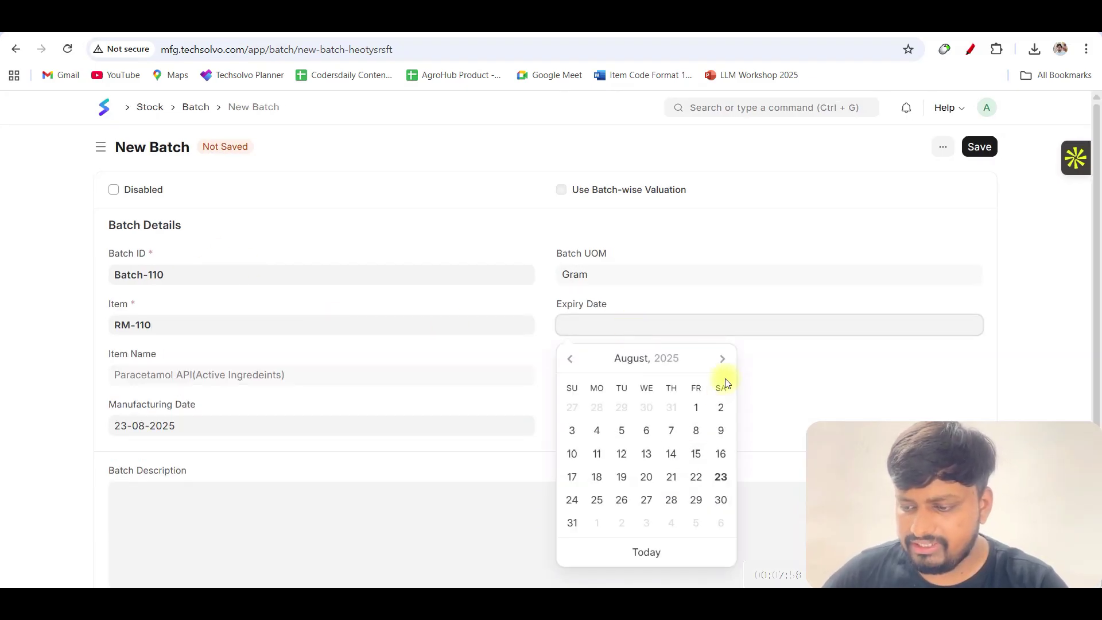
left_click(721, 359)
double_click(721, 360)
left_click(689, 359)
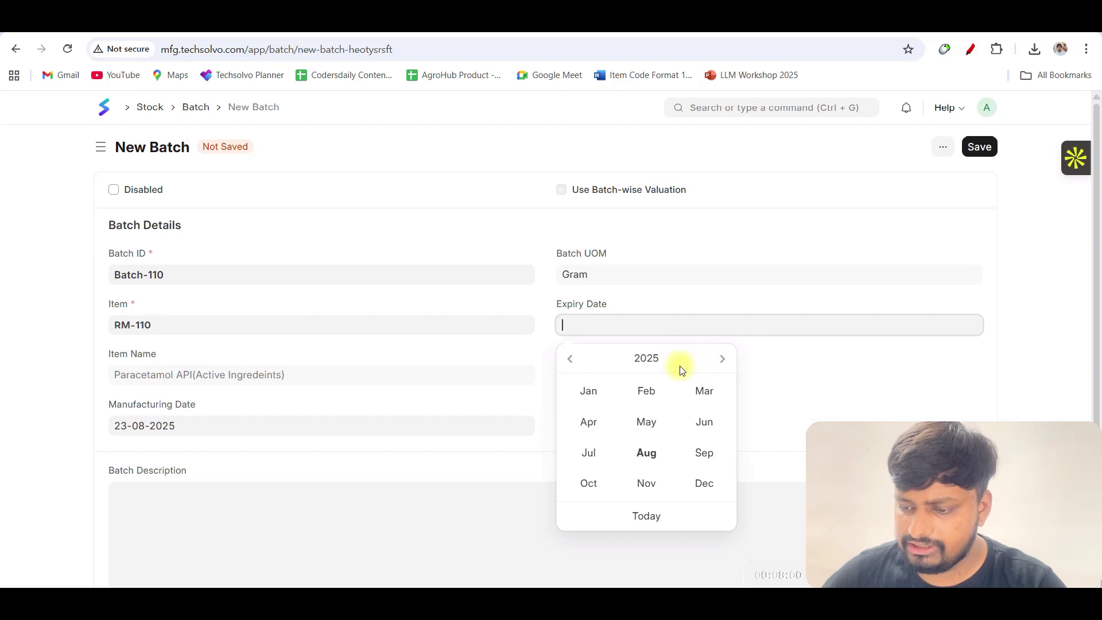
left_click(647, 360)
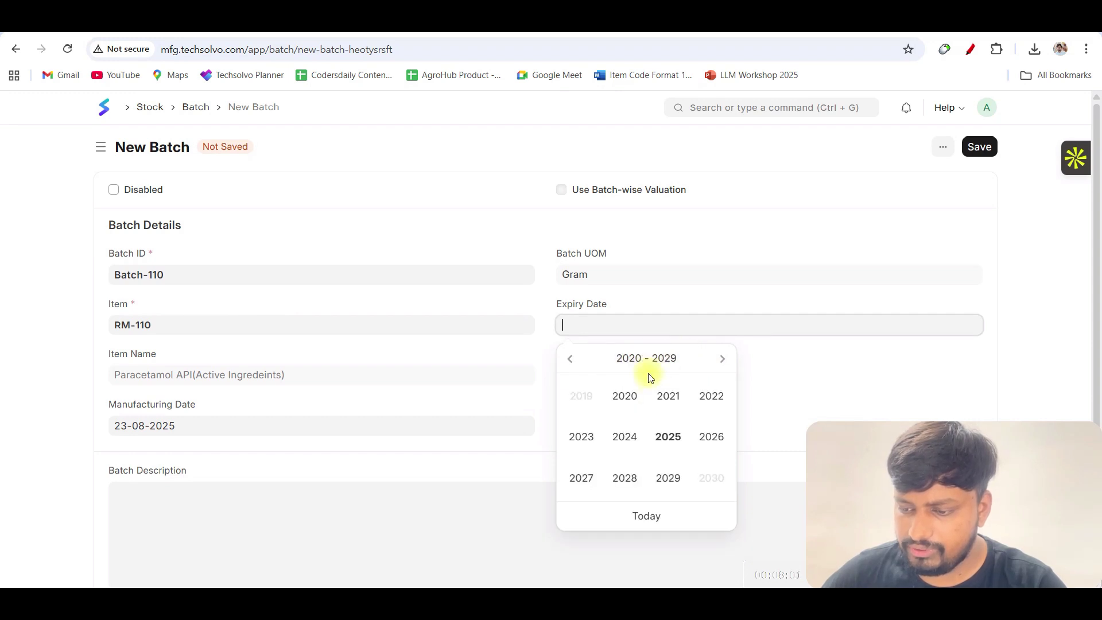
left_click(627, 480)
left_click(697, 493)
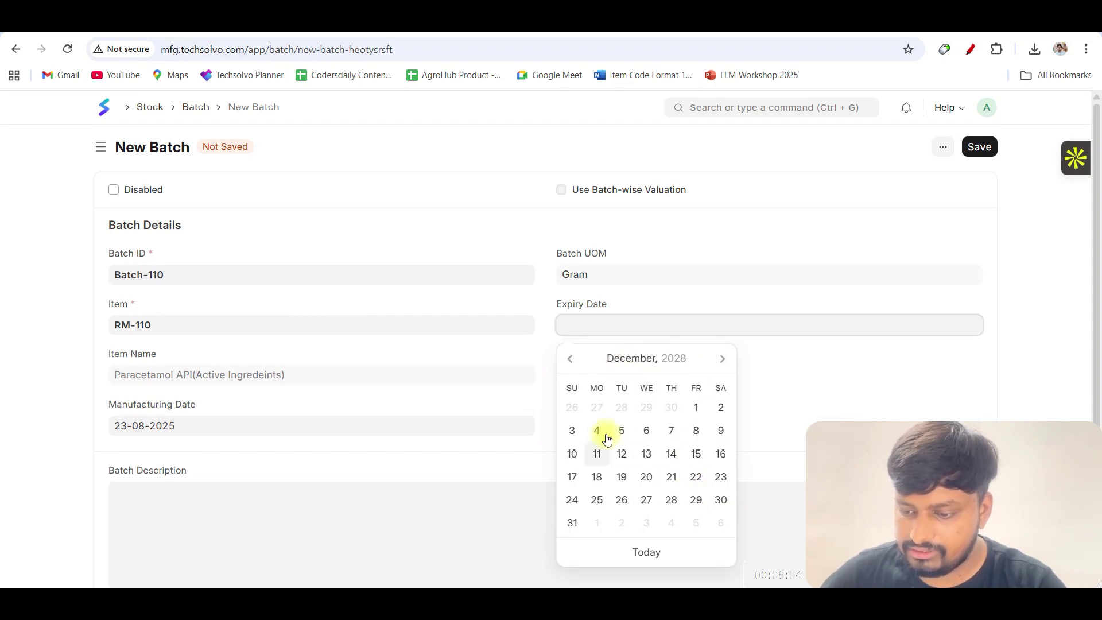
left_click(696, 411)
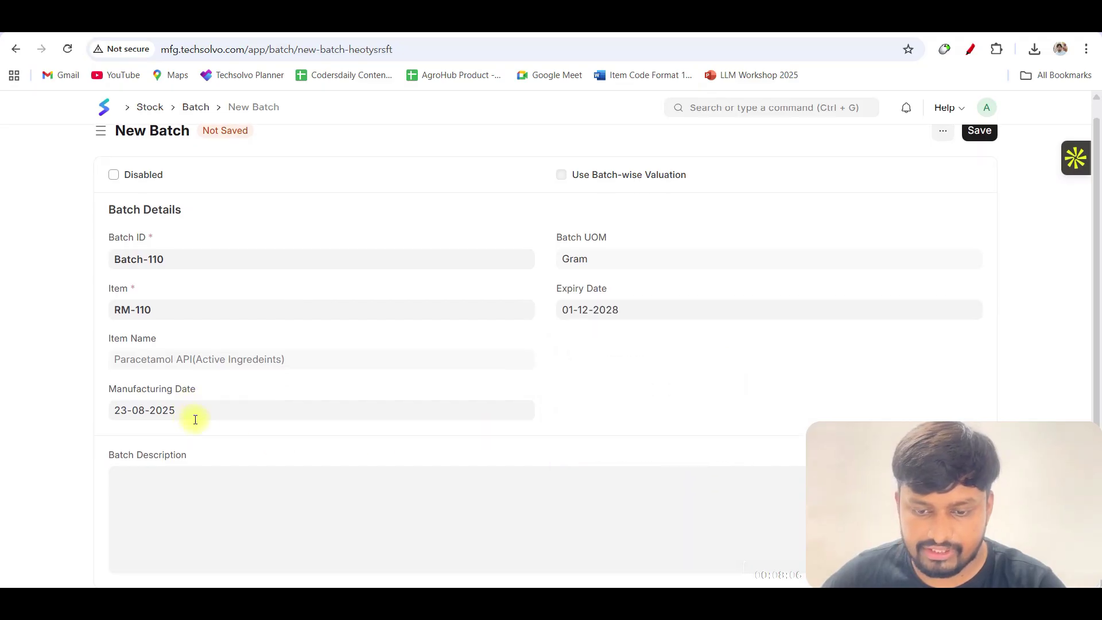
key("ctrl+s")
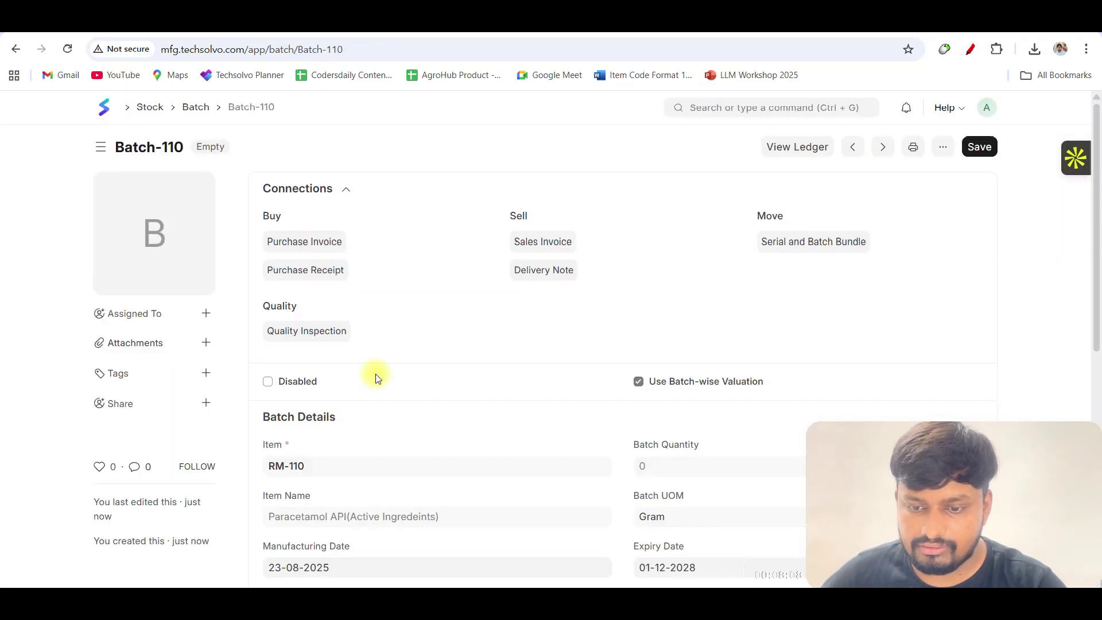
Step: Start a new batch in the full form with Batch ID Batch-111 and item RM-111
key("ctrl+b")
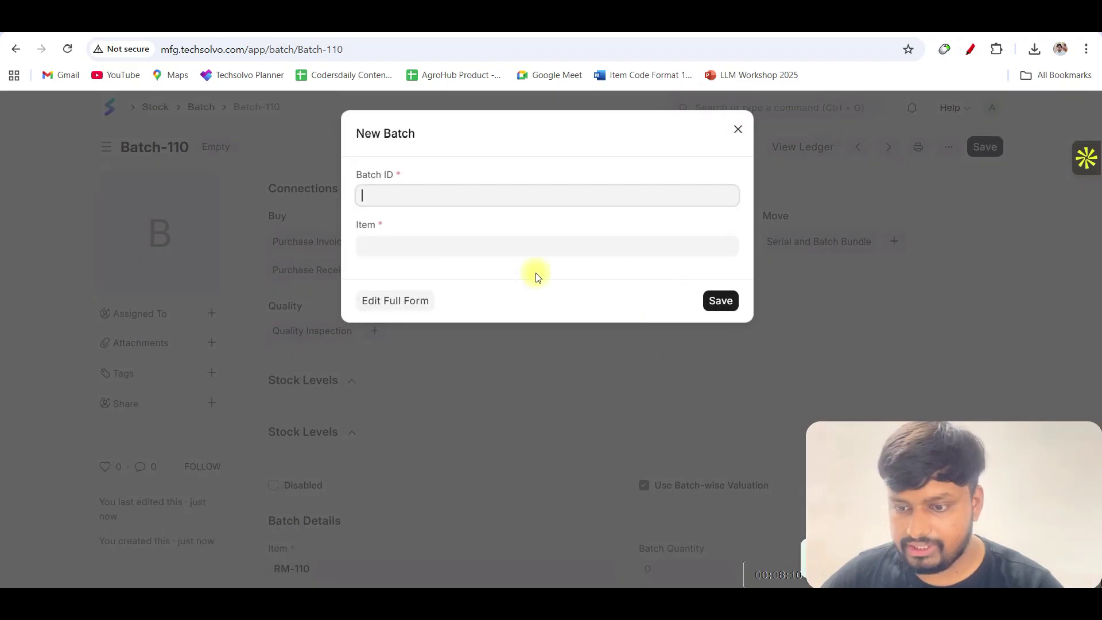
left_click(402, 299)
left_click(244, 275)
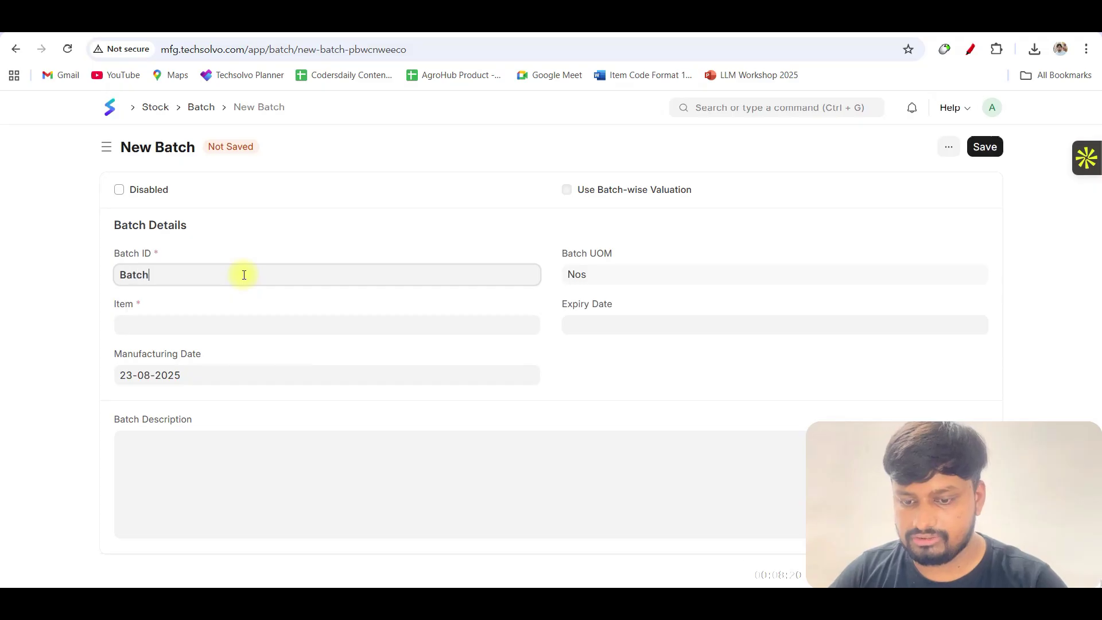
key("Tab")
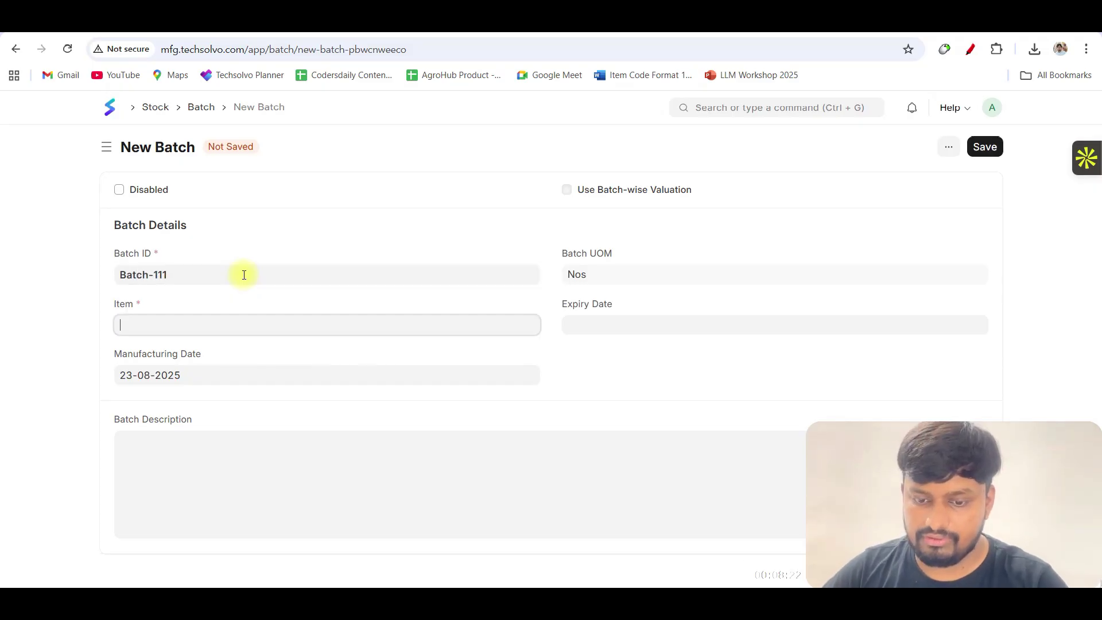
type("rm-")
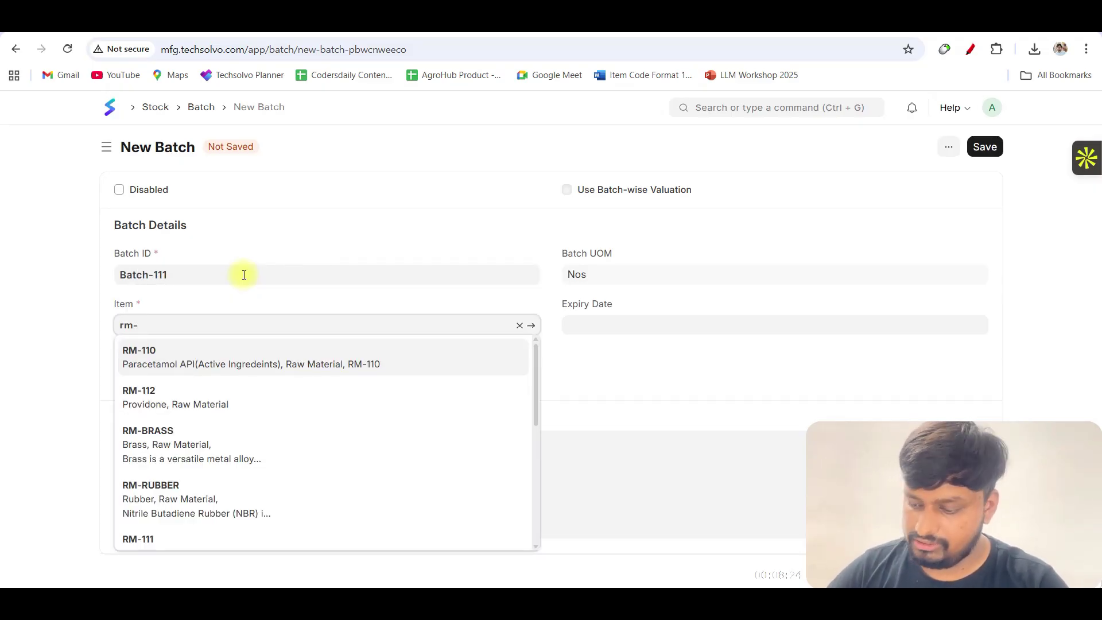
key("Down")
key("Down")
key("Down")
key("Up")
key("Return")
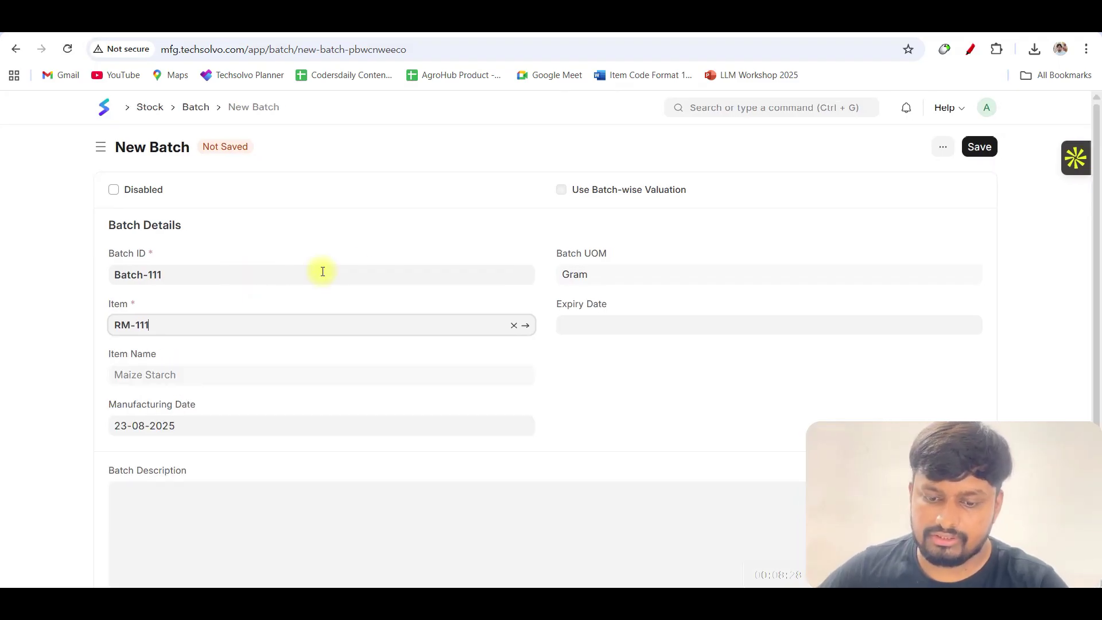
Step: Set the expiry date of Batch-111 to 01-12-2028 and save the batch
left_click(665, 319)
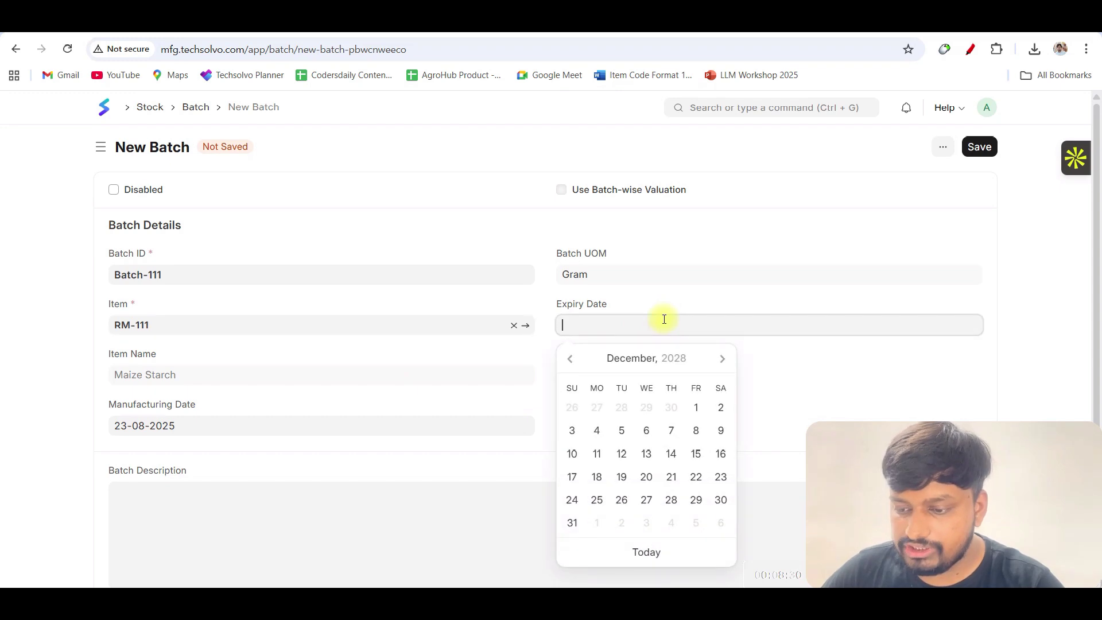
left_click(696, 409)
key("ctrl+s")
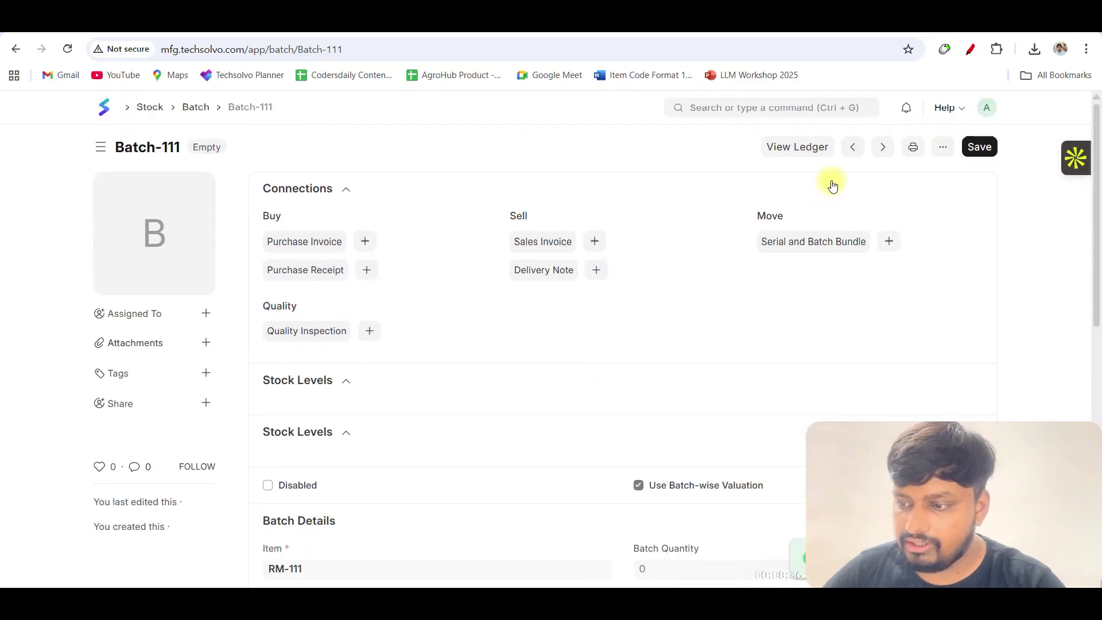
Step: Start a new batch in the full form with Batch ID Batch-112 and item RM-112
key("ctrl+b")
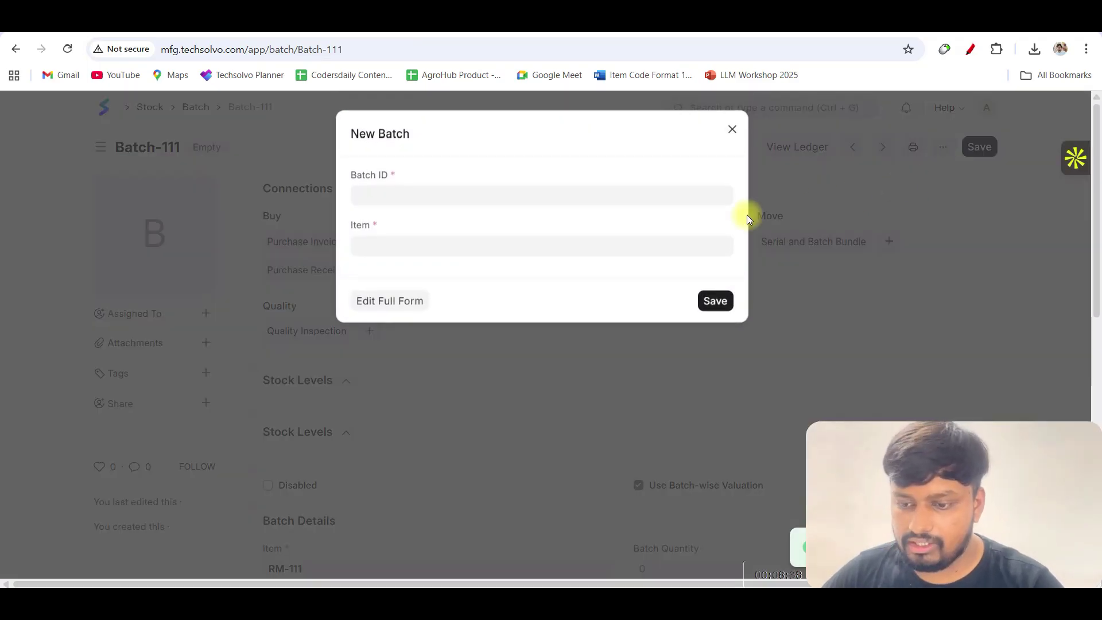
left_click(413, 299)
left_click(245, 273)
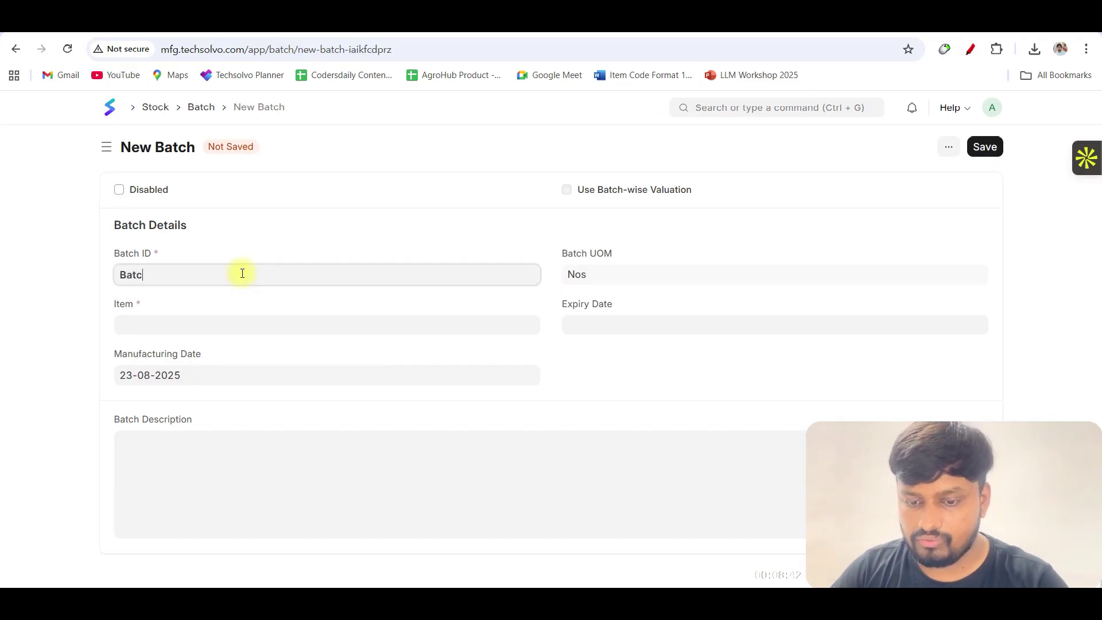
type("Batch-11")
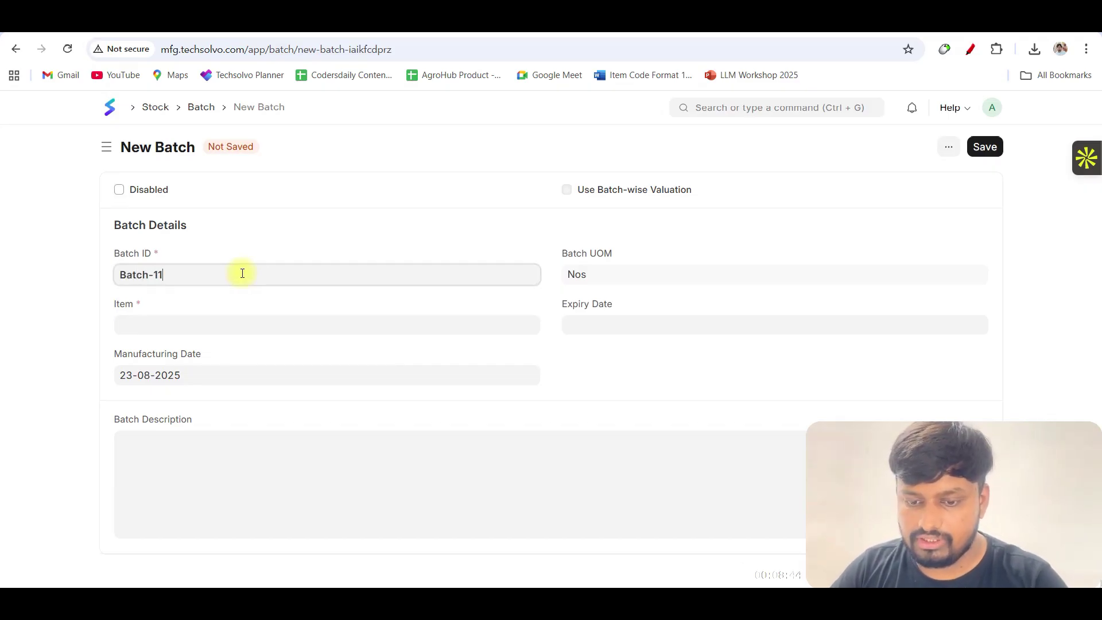
type("2")
key("Tab")
type("rm")
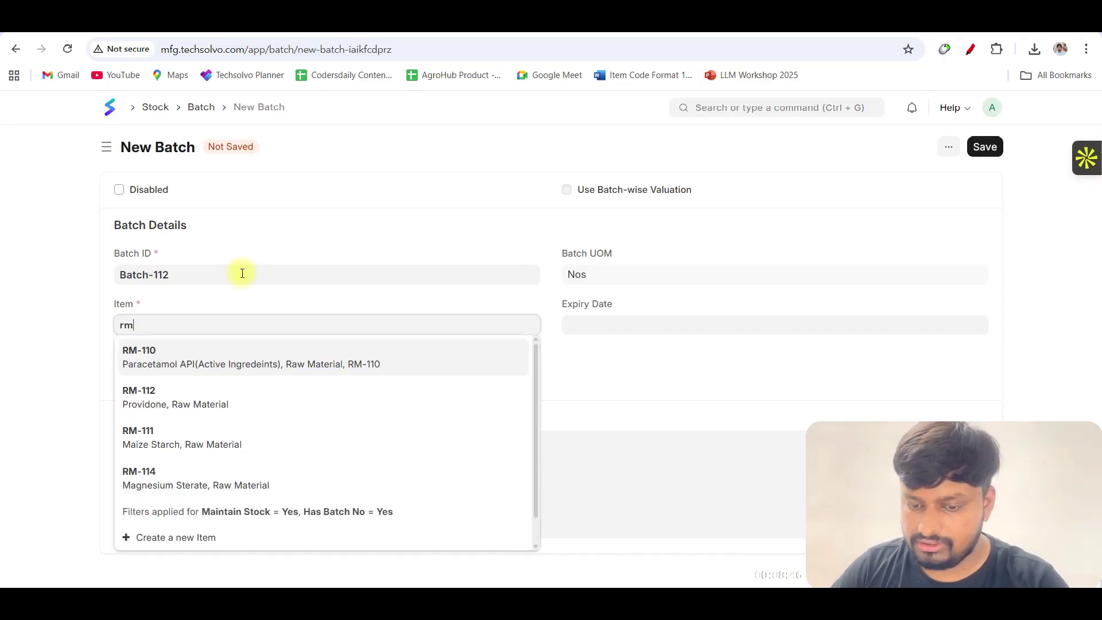
key("Down")
key("Return")
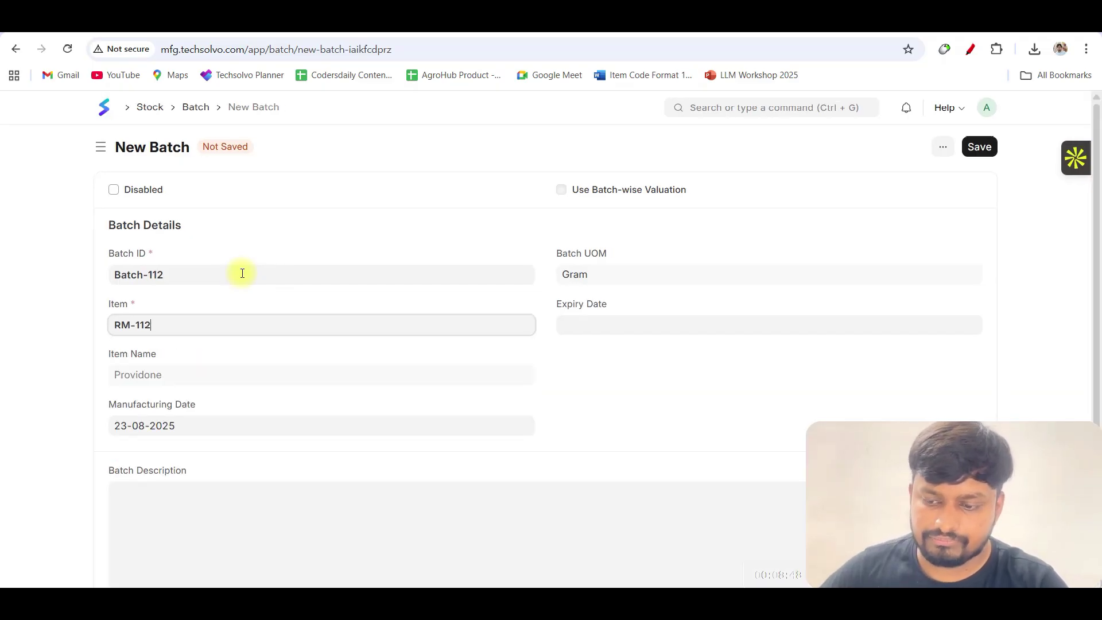
Step: Set the expiry date of Batch-112 to 01-12-2028 and save the batch
left_click(597, 328)
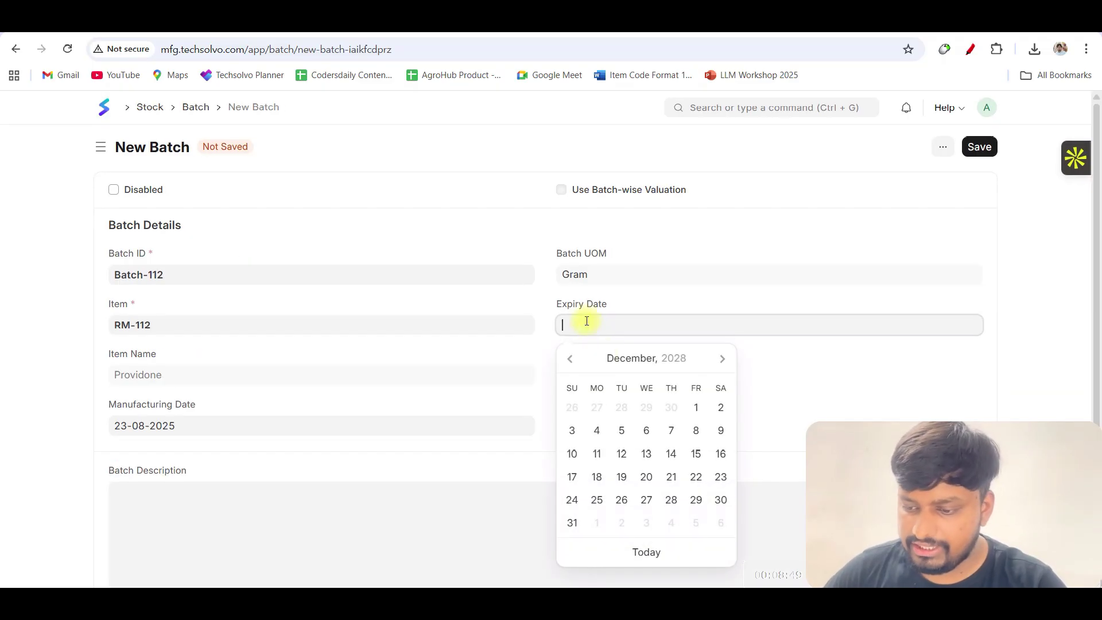
left_click(688, 409)
key("ctrl+s")
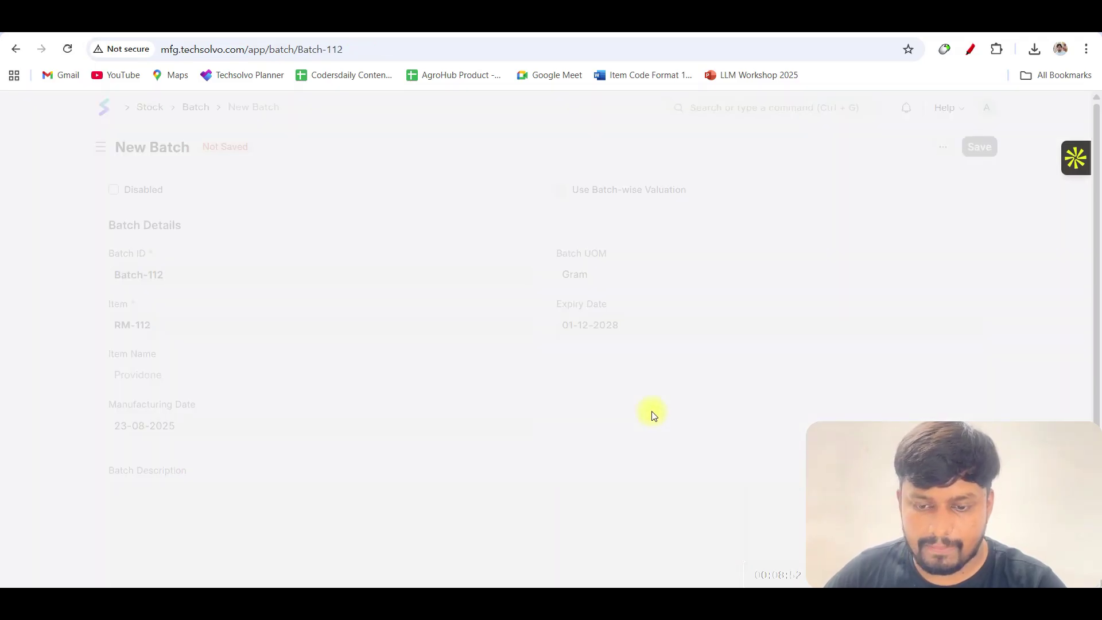
Step: Start a new batch in the full form and enter Batch-113 as its Batch ID
key("ctrl+b")
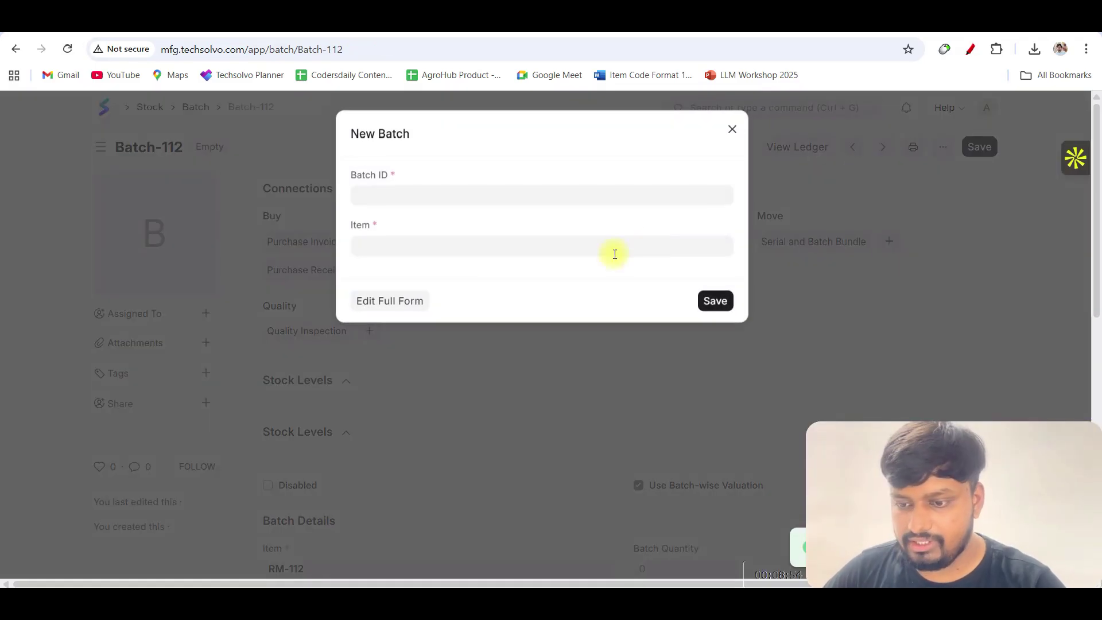
left_click(430, 298)
left_click(233, 282)
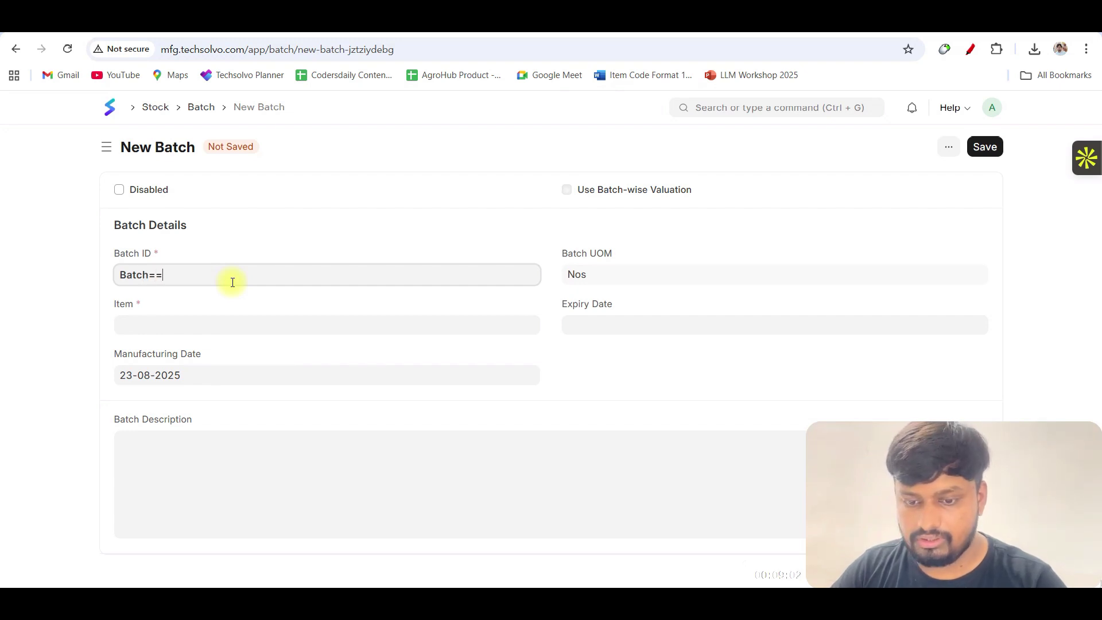
type("Batch-11")
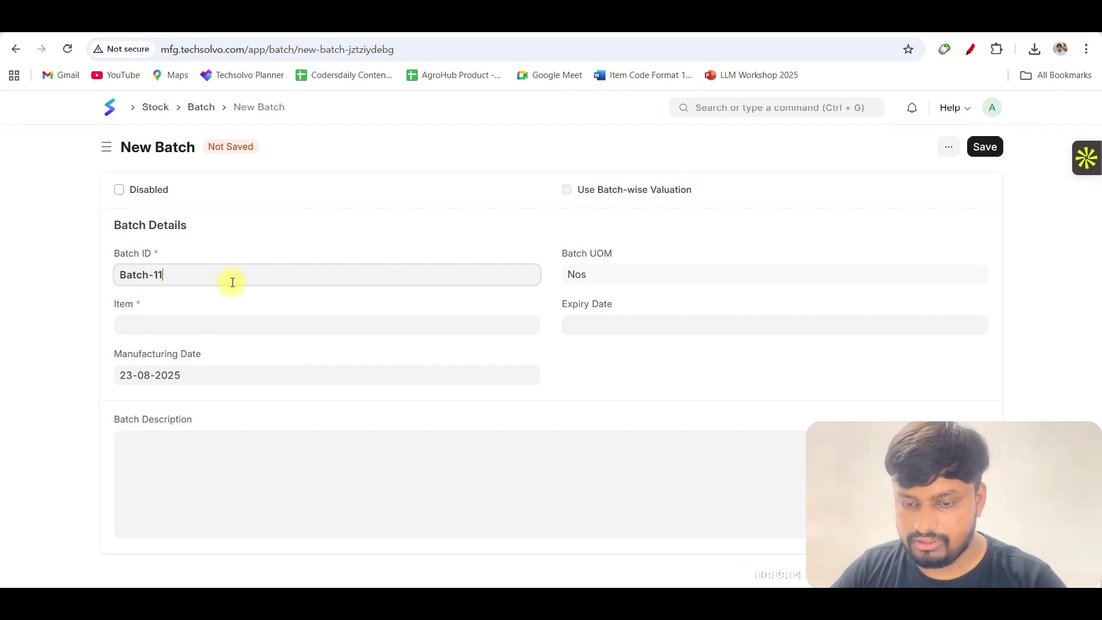
type("3")
key("Tab")
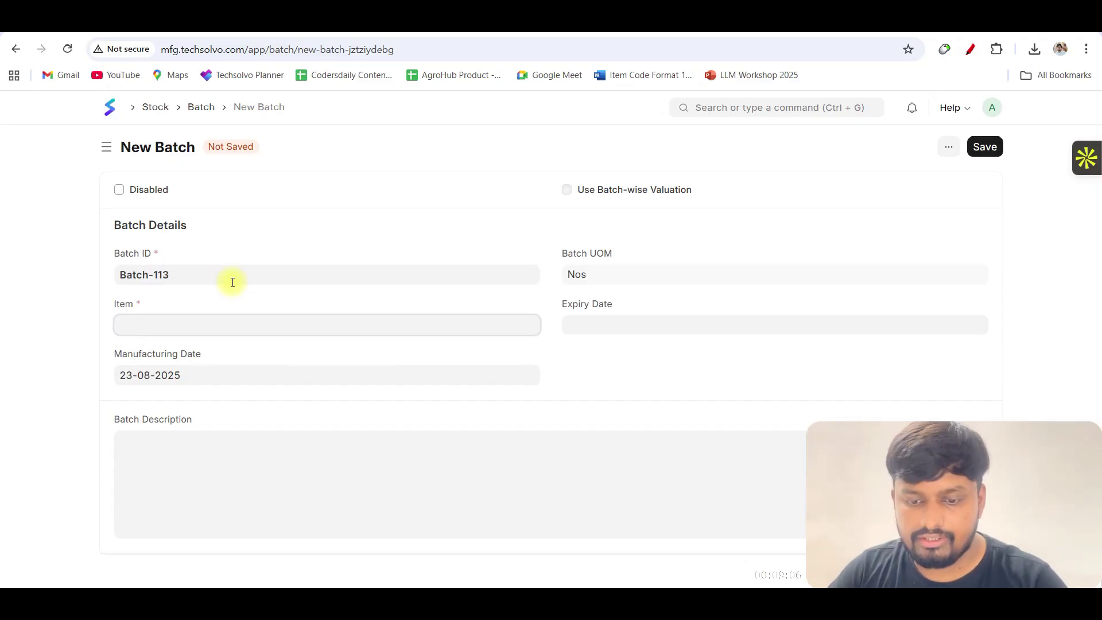
Step: Search the items for RM-113, and assign item RM-114 to Batch-113
type("rm")
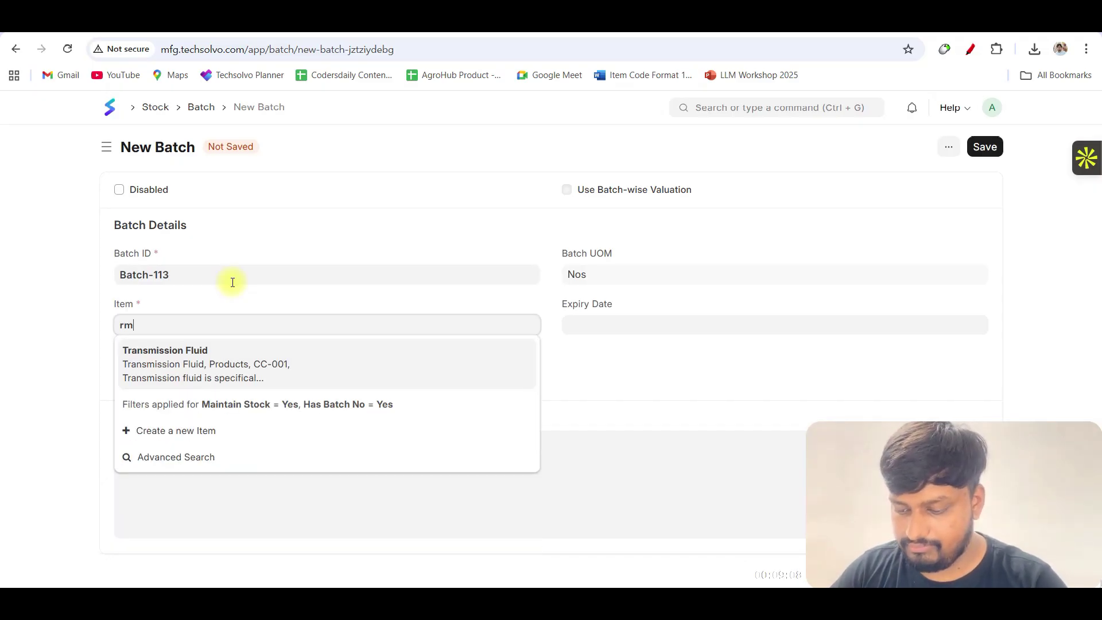
type("-1")
key("Down")
key("Down")
key("Down")
key("Up")
key("Up")
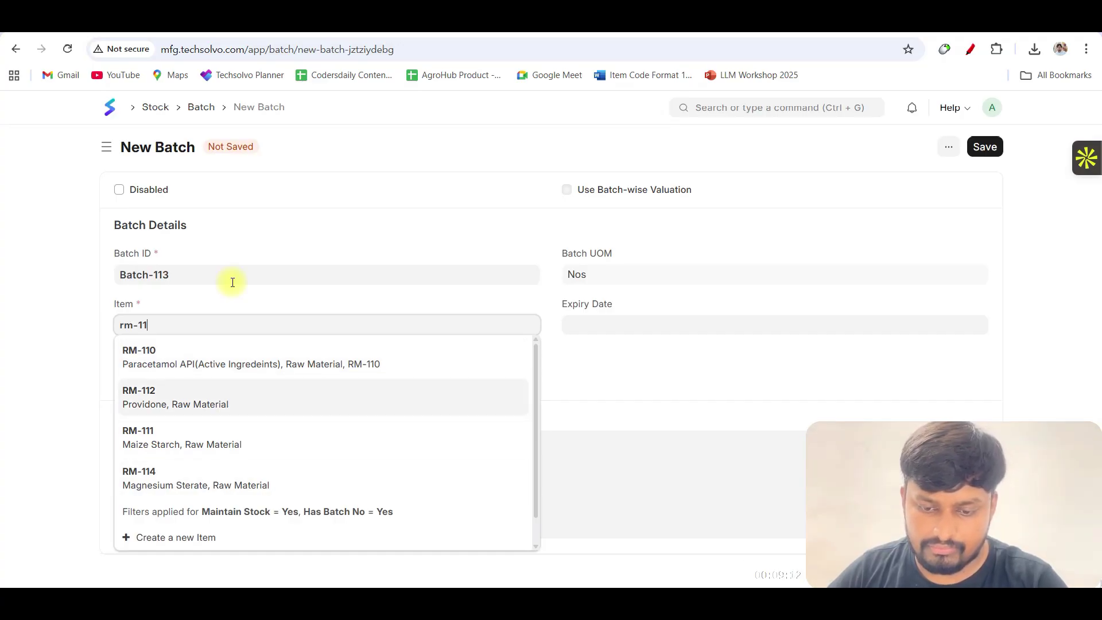
key("Up")
type("3")
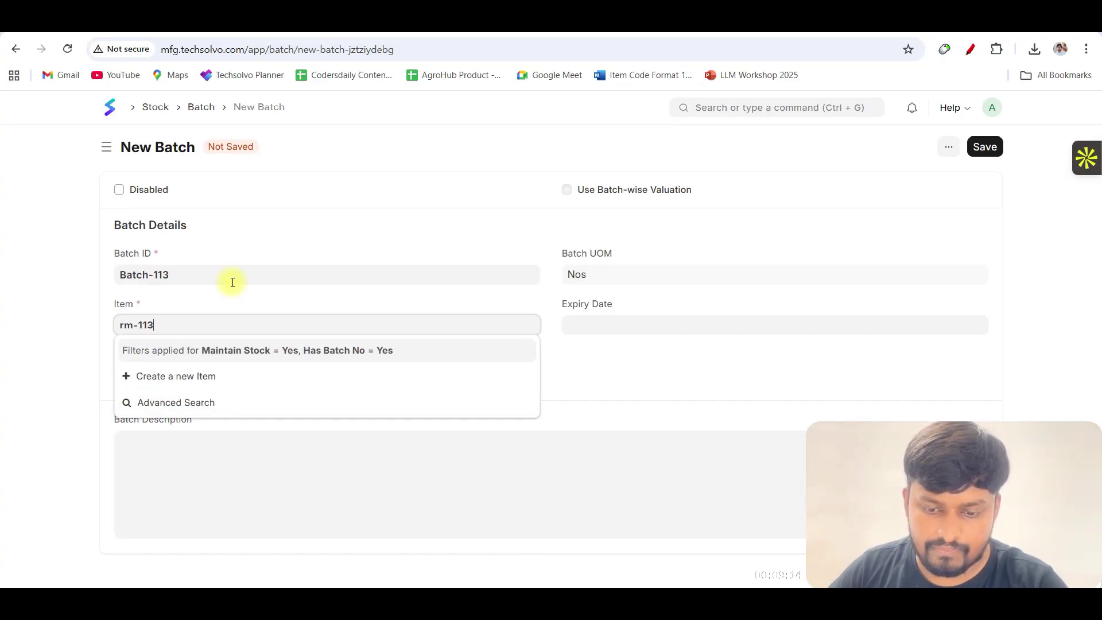
key("Down")
key("Down")
key("Down")
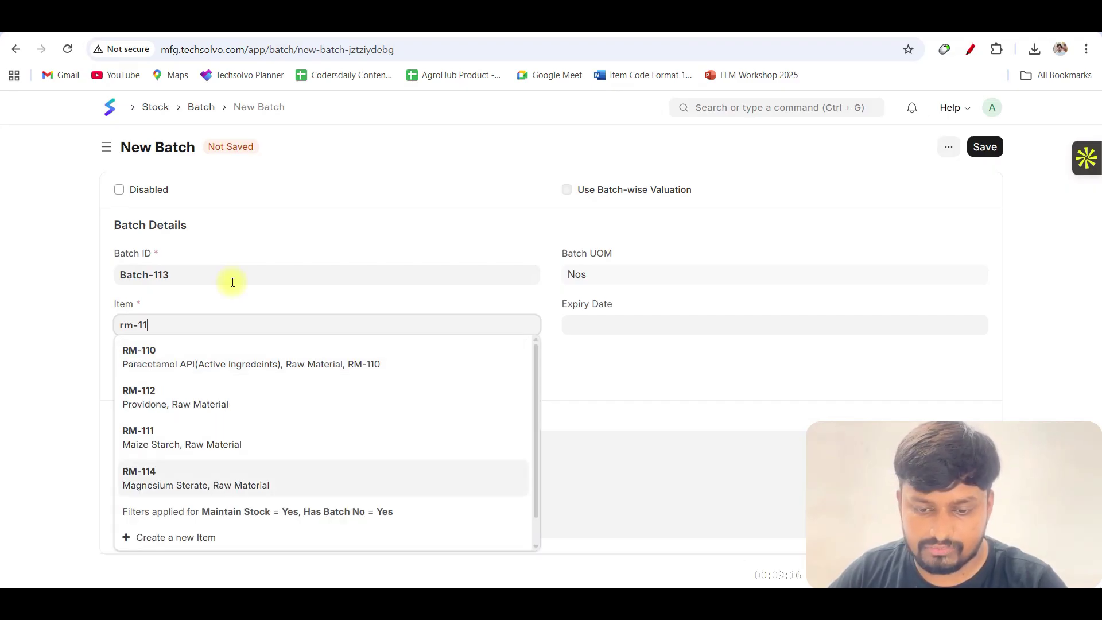
key("Return")
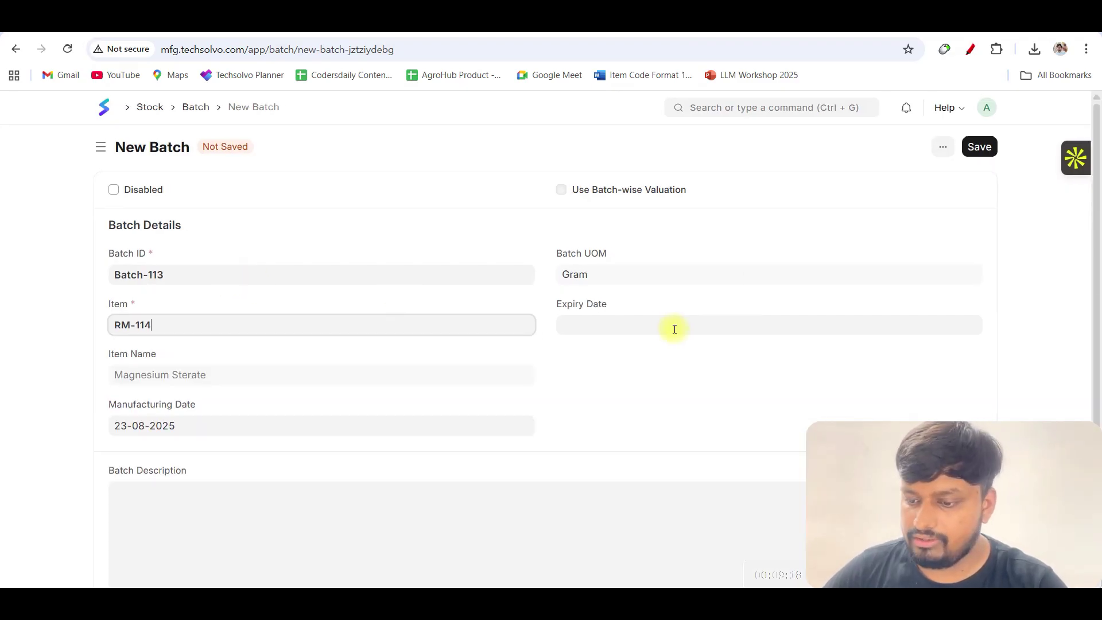
Step: Set the expiry date of Batch-113 to 01-12-2028 and save the batch
left_click(670, 326)
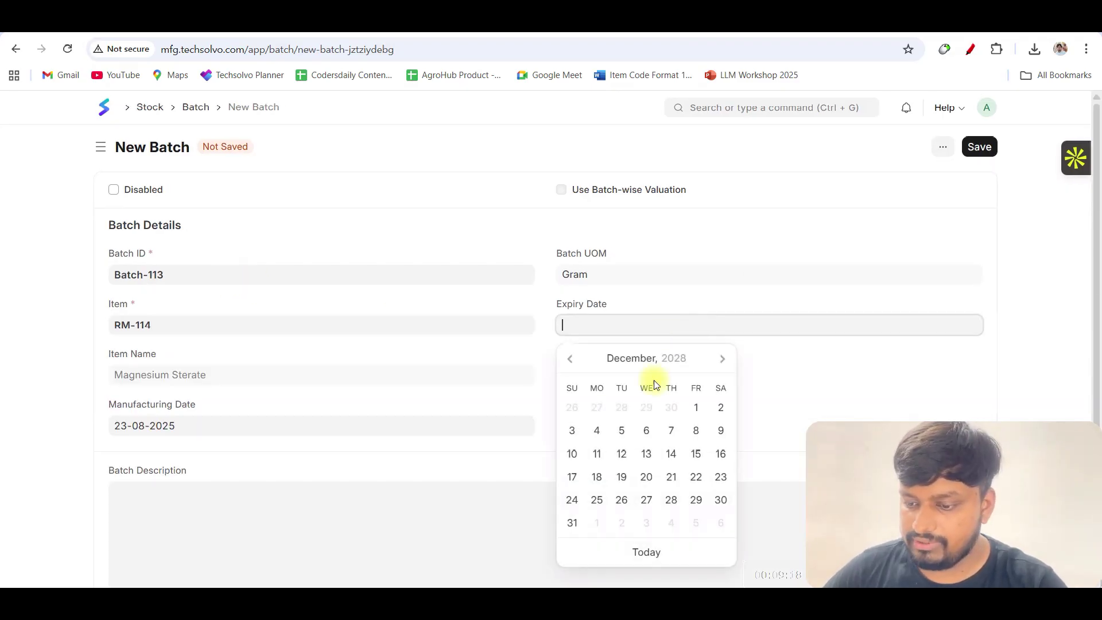
left_click(692, 413)
key("ctrl+s")
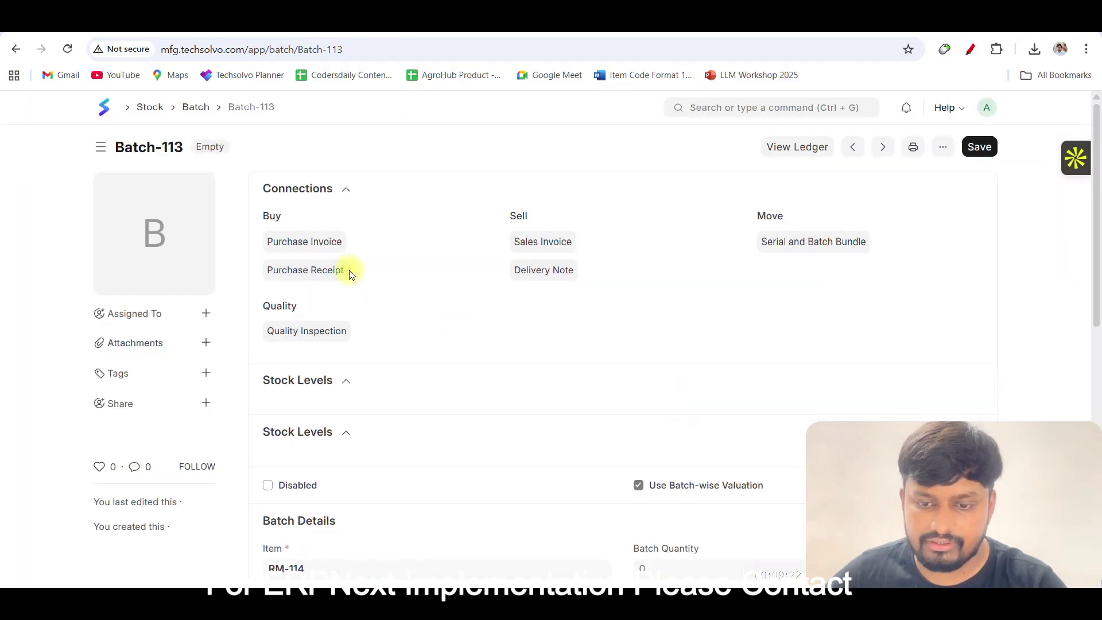
Step: Return to the Batch list and start a new batch in the full form with Batch ID Batch-114
left_click(194, 108)
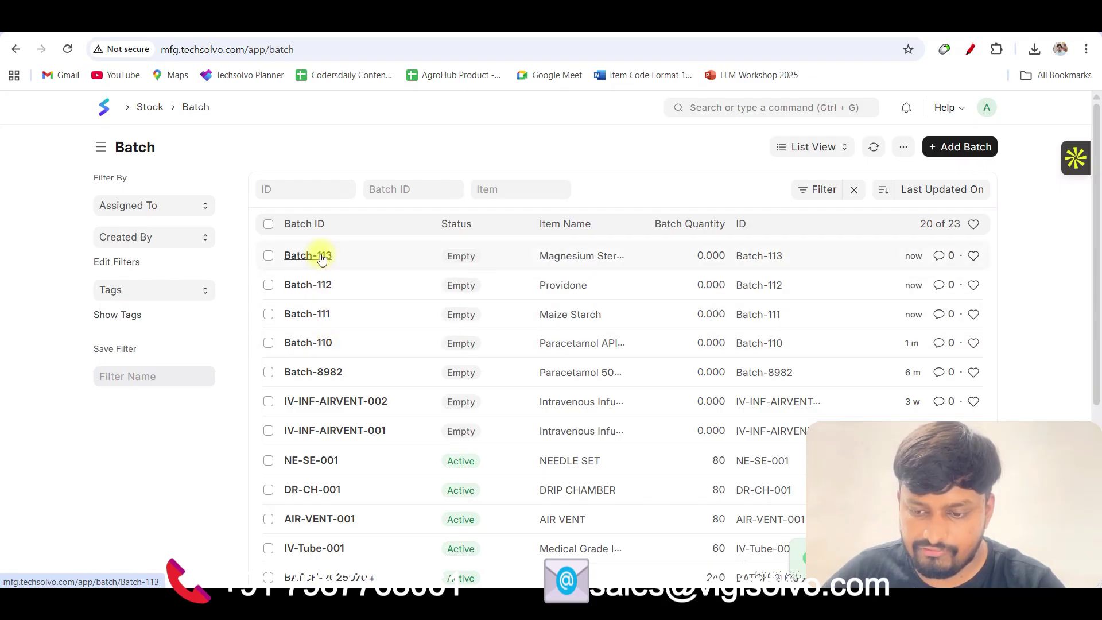
left_click(970, 150)
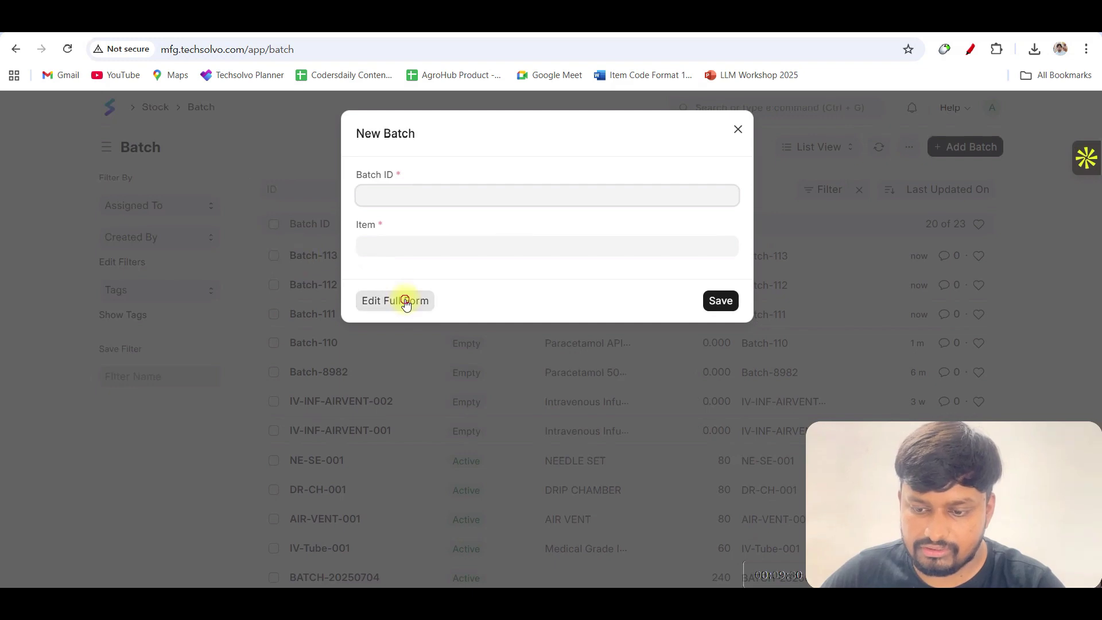
left_click(406, 300)
left_click(256, 271)
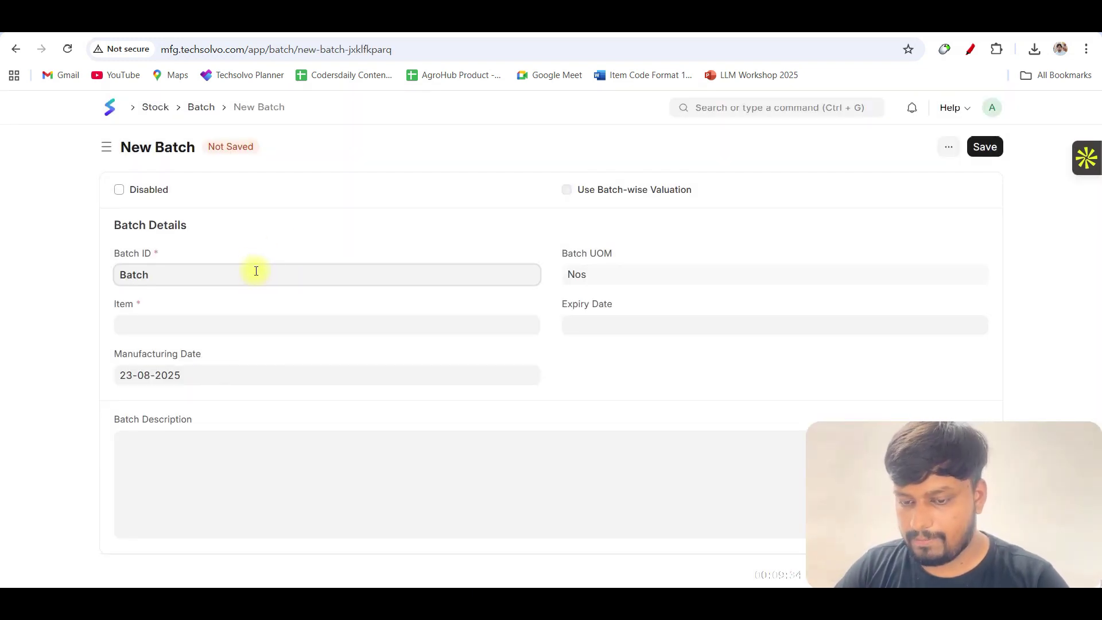
type("Batch-113")
key("BackSpace")
type("4")
key("Tab")
Step: Assign item RM-114 to Batch-114
type("RM")
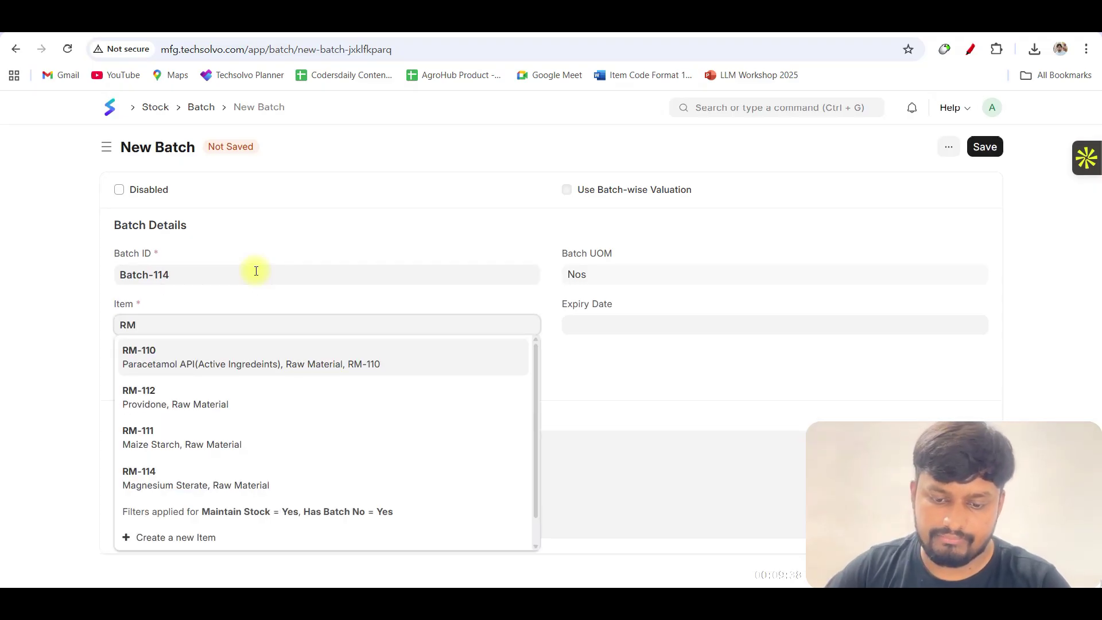
key("Down")
key("Down")
key("Down")
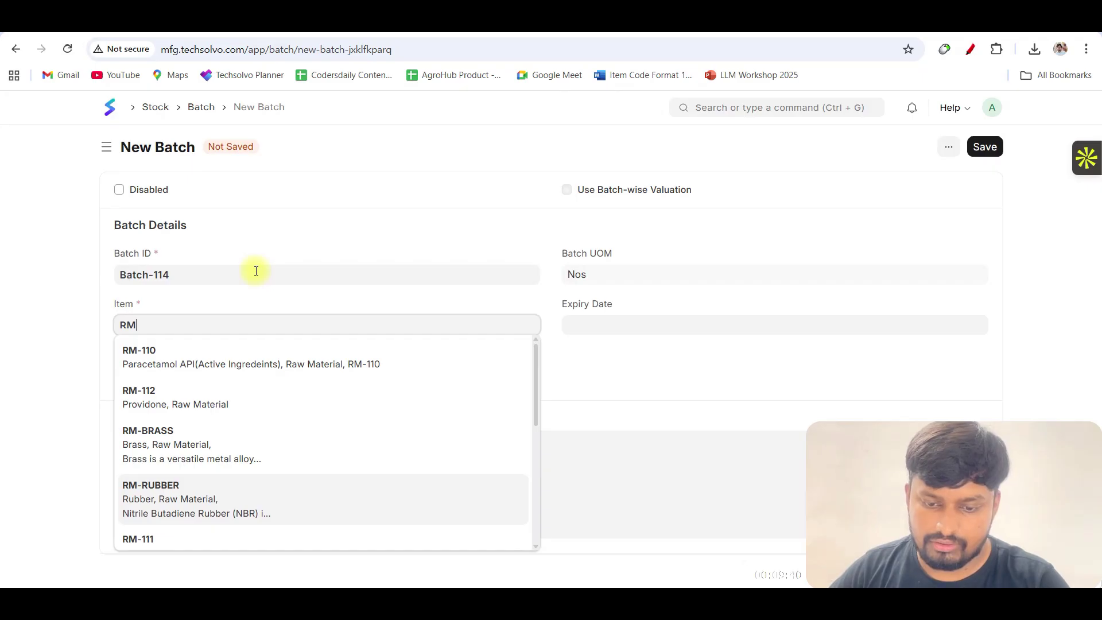
type("-113")
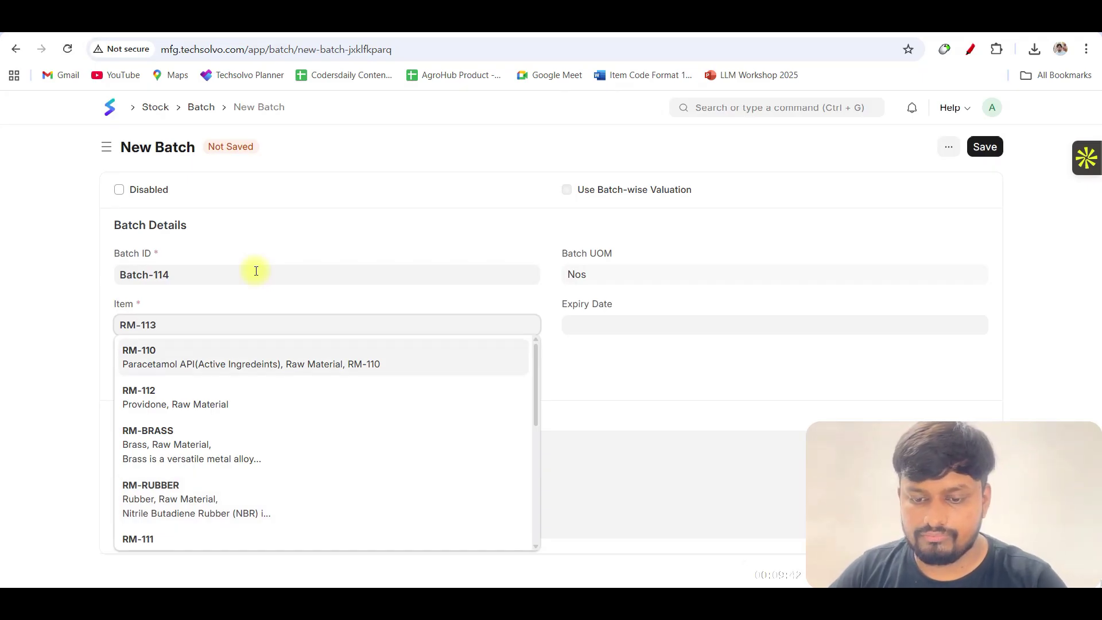
key("BackSpace")
type("4")
key("Return")
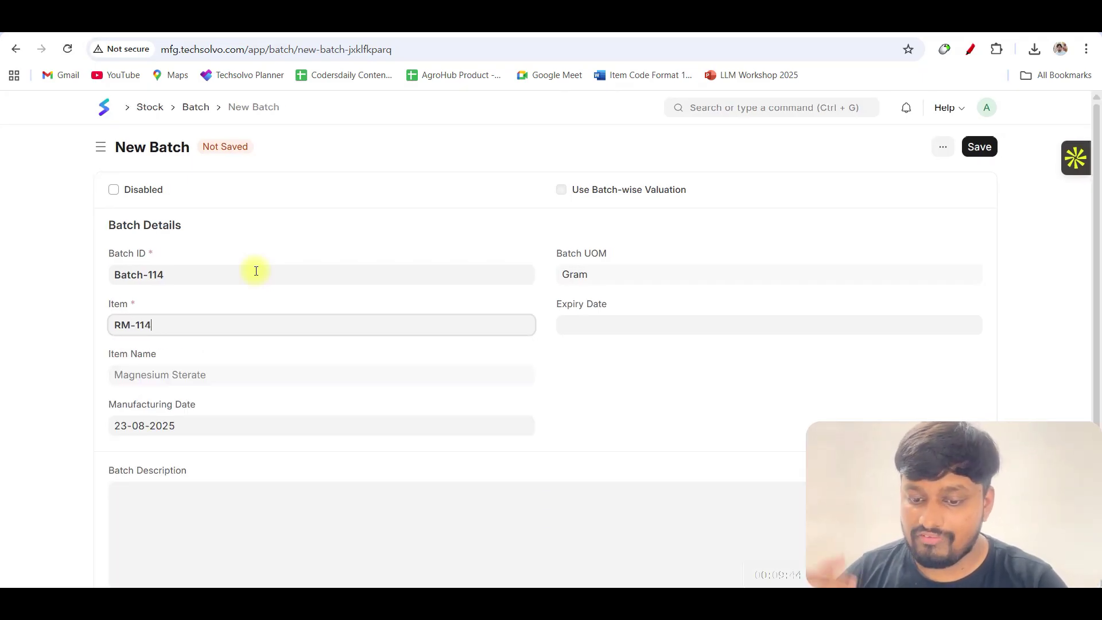
Step: Set the expiry date of Batch-114 to 01-12-2028 and save the batch
left_click(600, 324)
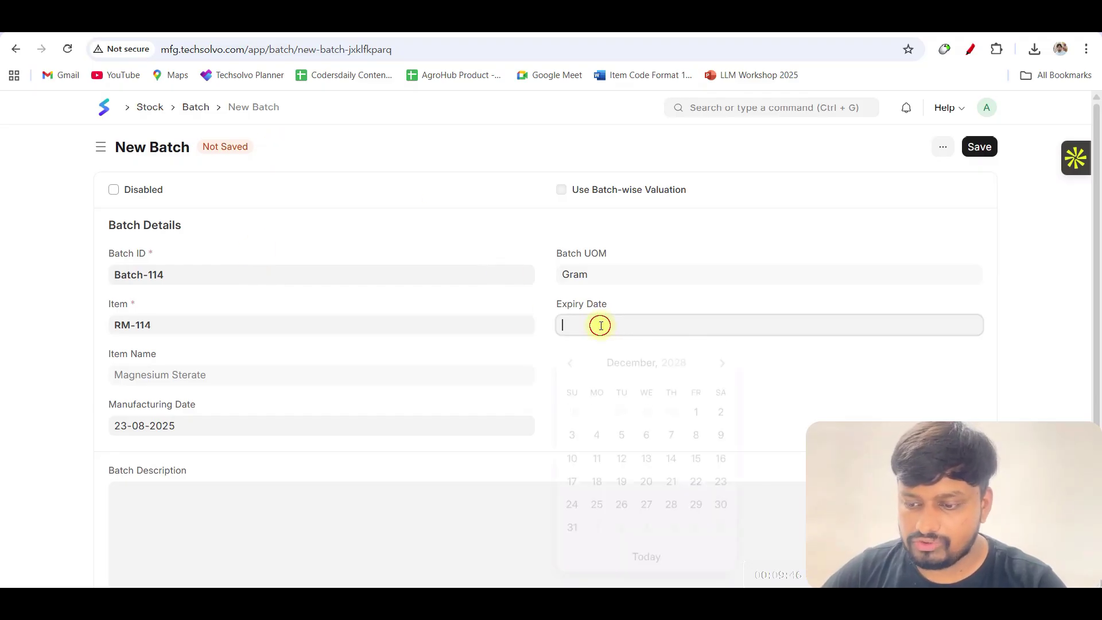
left_click(695, 408)
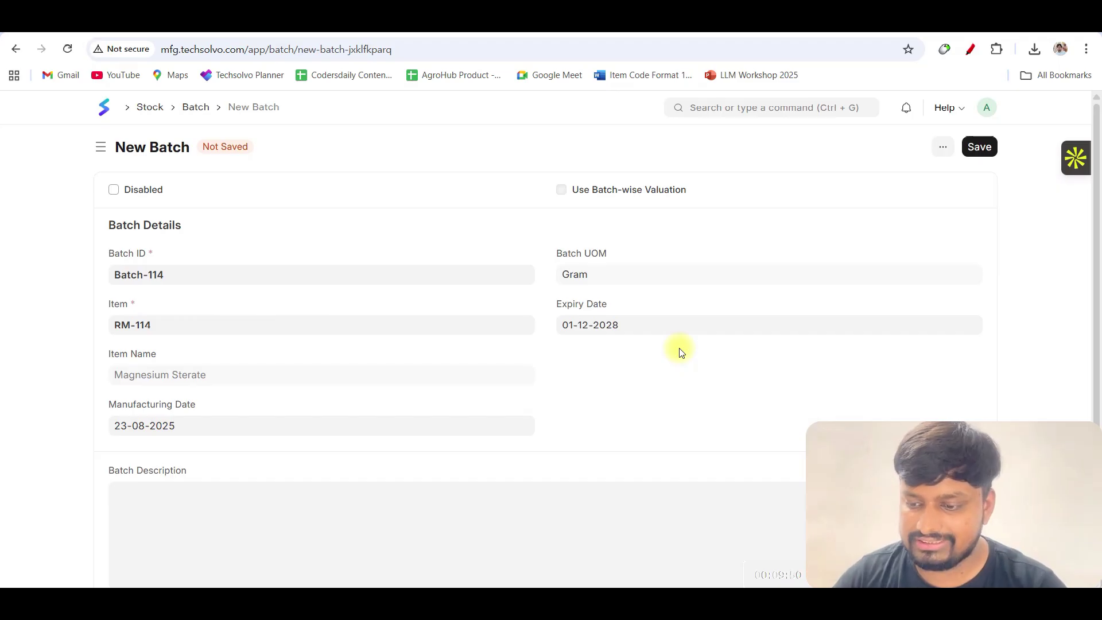
key("ctrl+s")
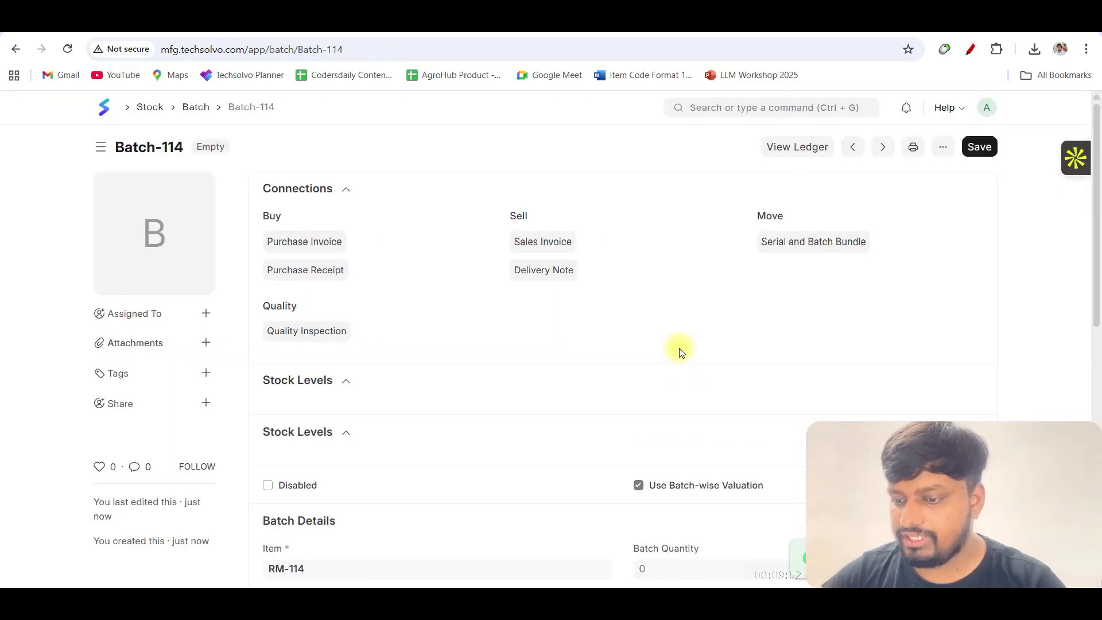
Step: Return to the new purchase receipt and assign Batch-110, Batch-111 and Batch-112 to the RM-110, RM-111 and RM-112 item rows
left_click(10, 50)
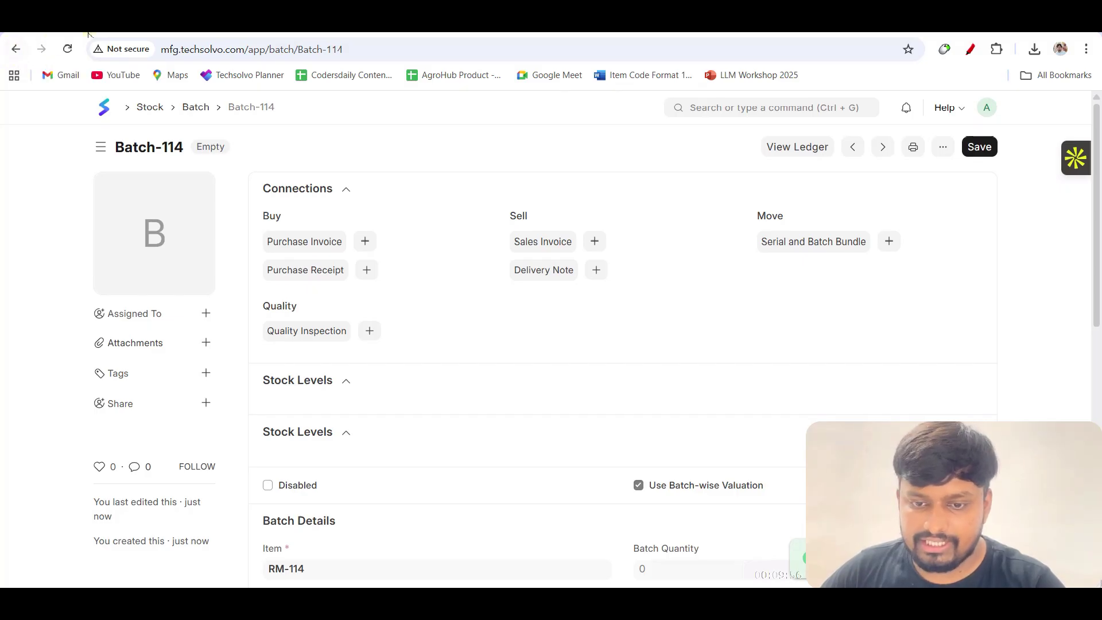
left_click(458, 411)
left_click(462, 434)
left_click(462, 439)
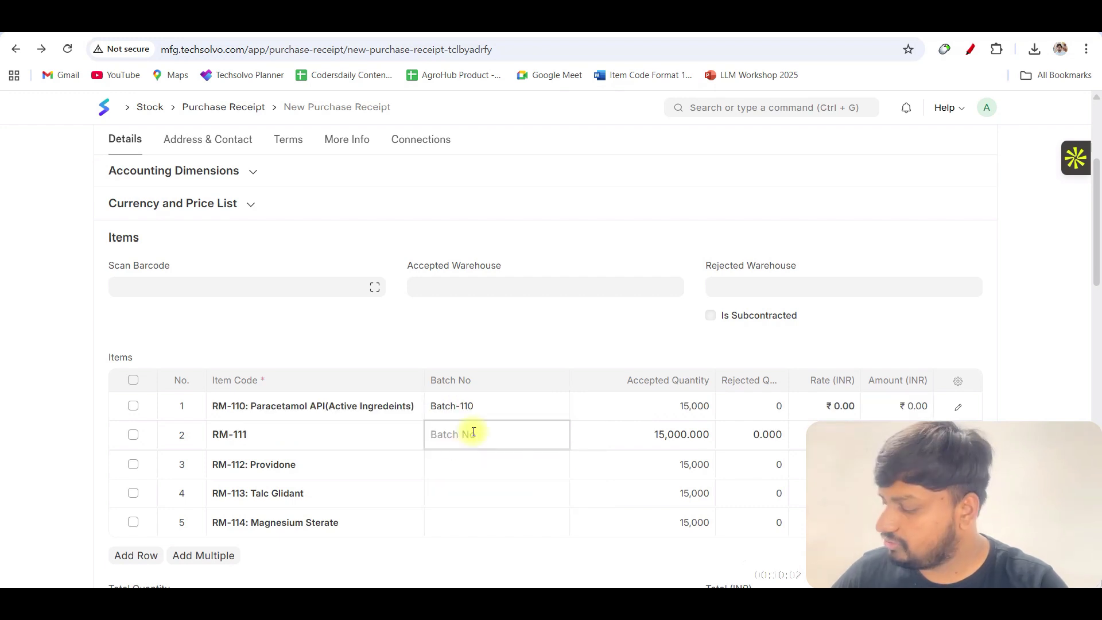
left_click(504, 463)
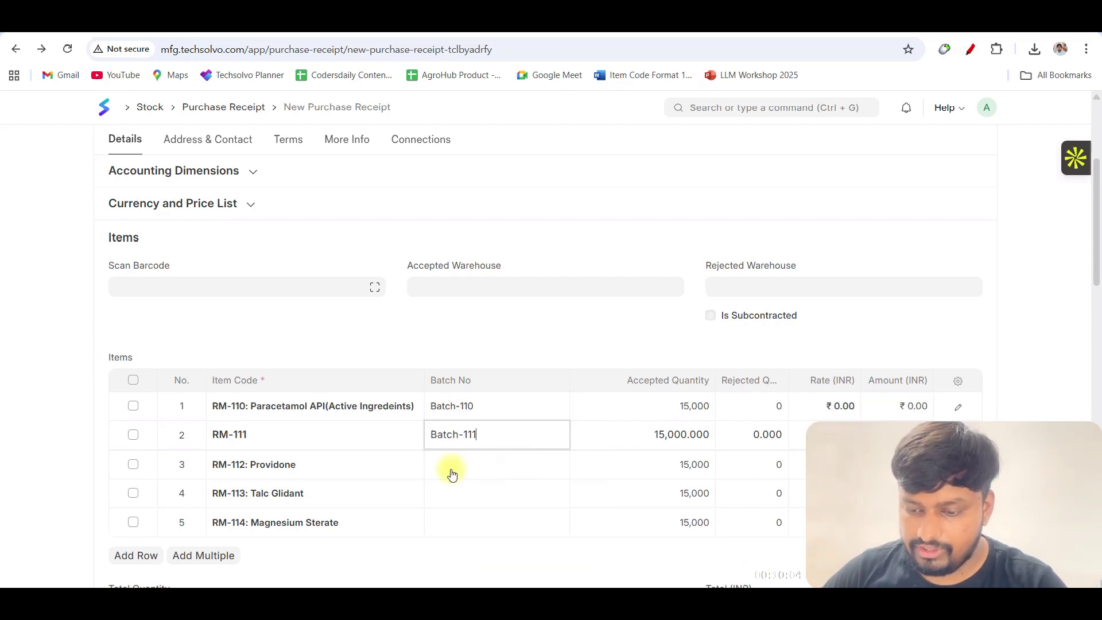
left_click(452, 468)
left_click(454, 492)
Step: Assign Batch-114 to the RM-114 row of the purchase receipt and look up the batches offered for RM-113
left_click(456, 494)
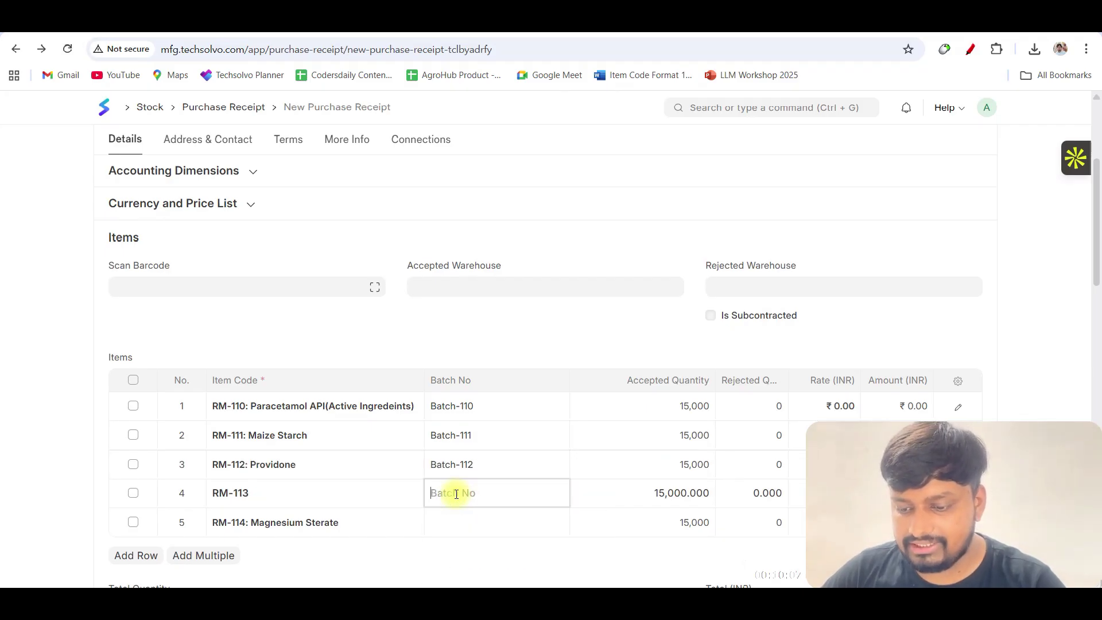
left_click(460, 525)
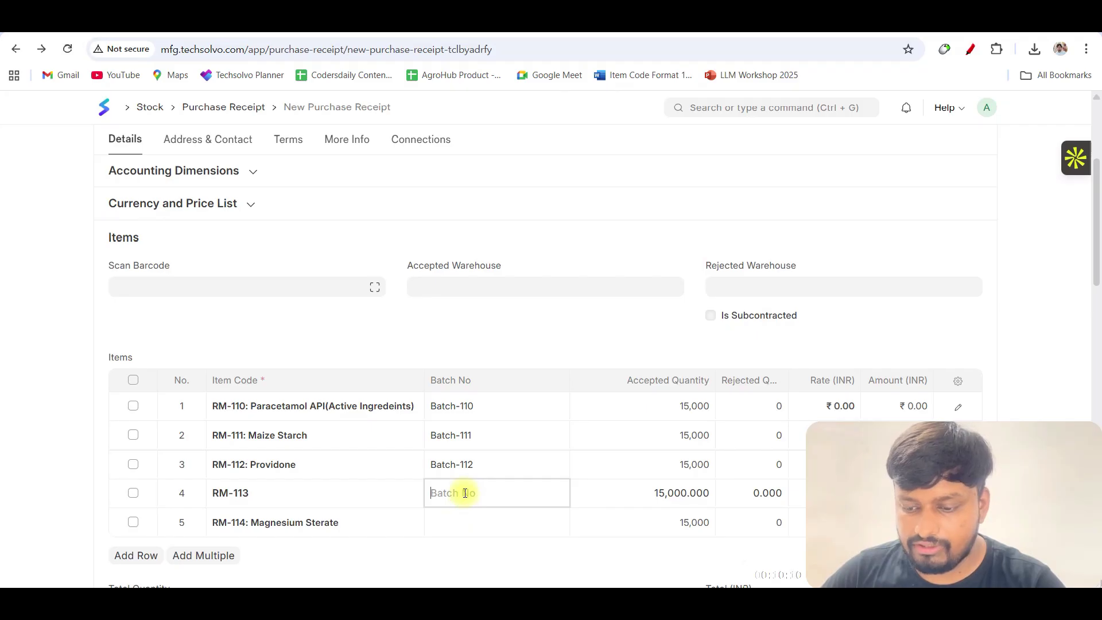
left_click(470, 524)
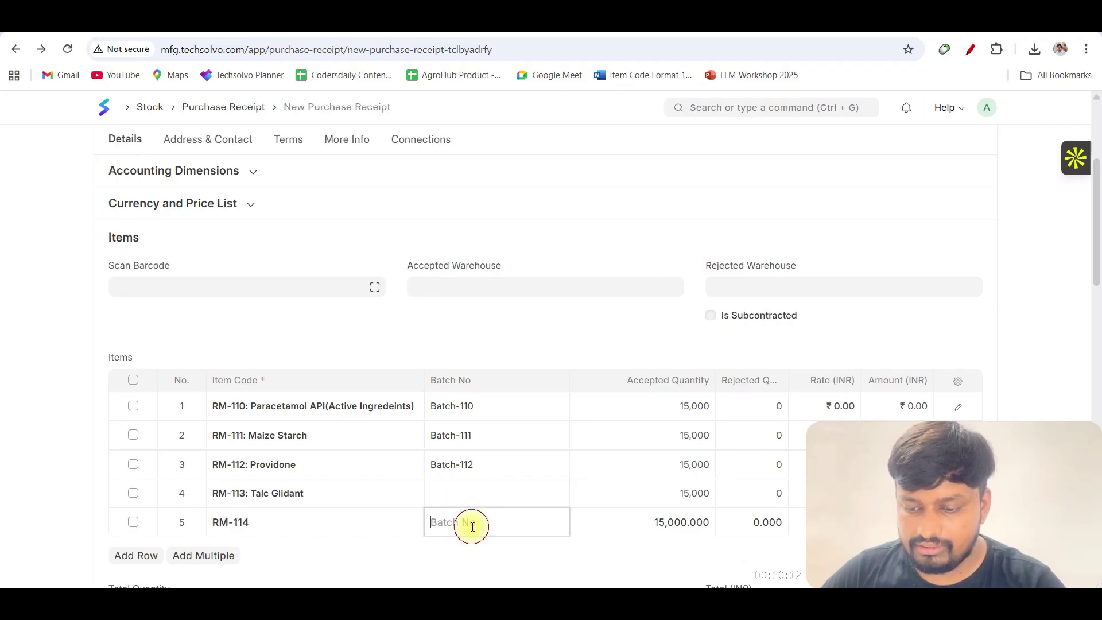
scroll(470, 524, "down", 3)
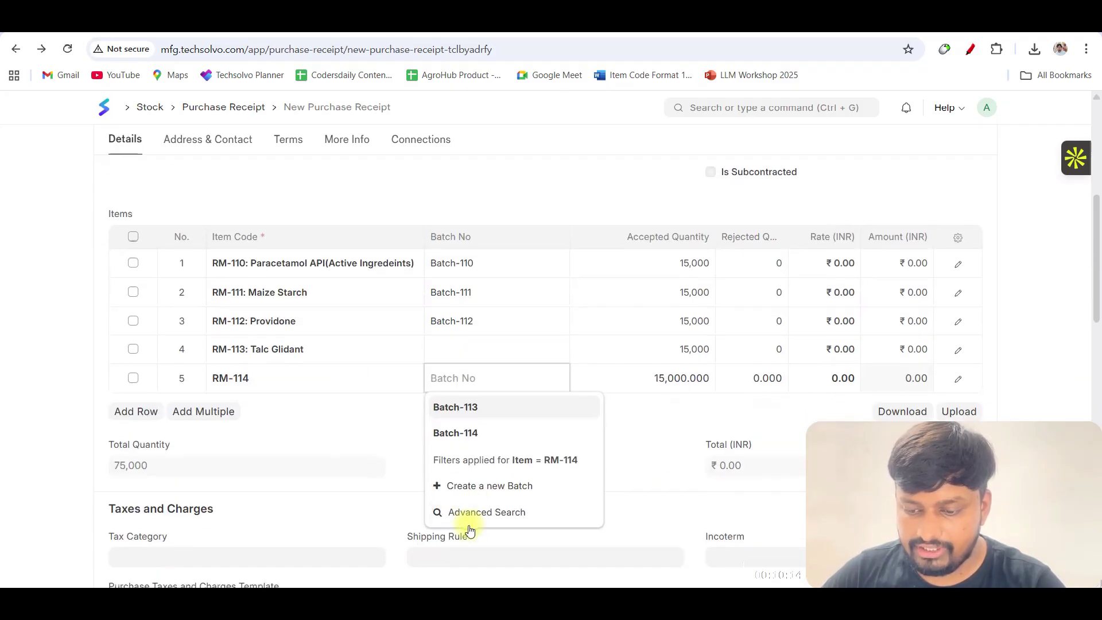
left_click(466, 433)
left_click(465, 347)
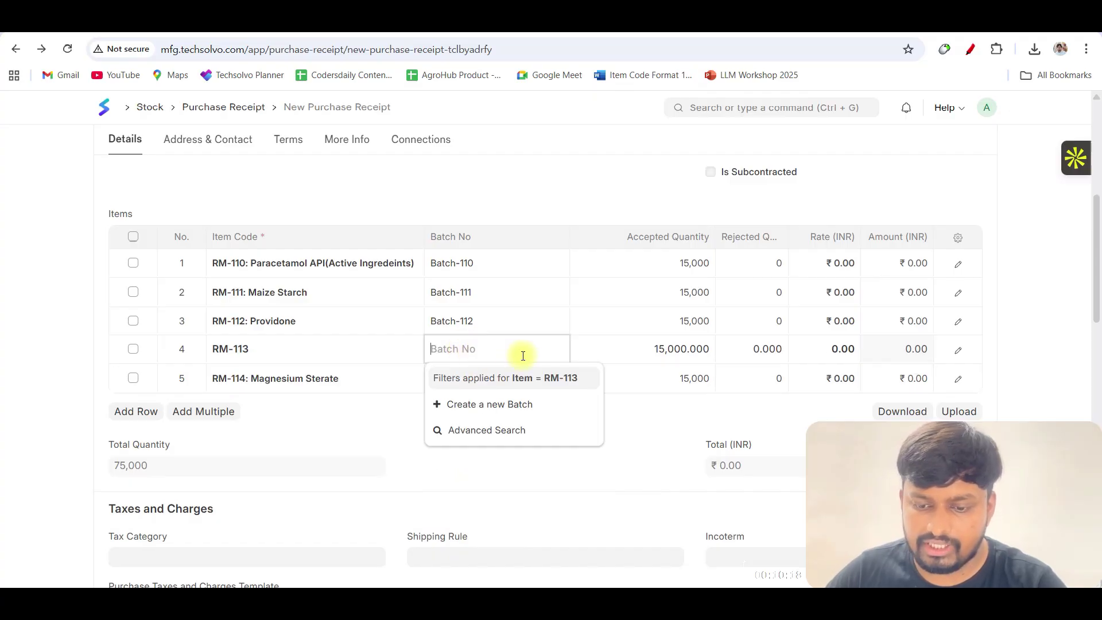
Step: Open Batch-113 from the Batch list and check which item it is assigned to
left_click(264, 18)
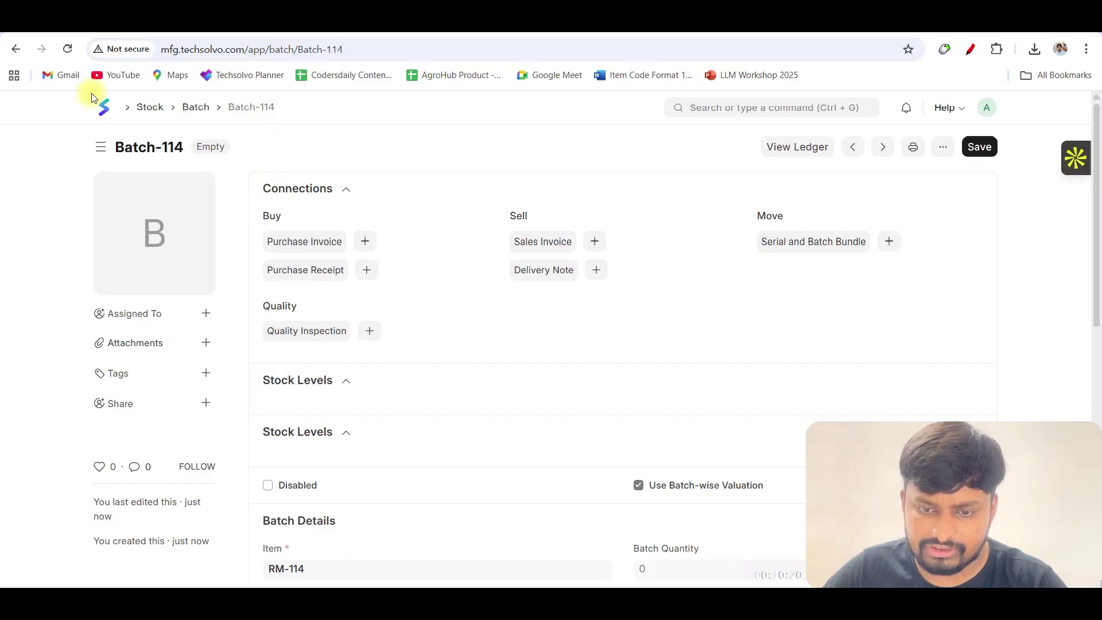
left_click(17, 51)
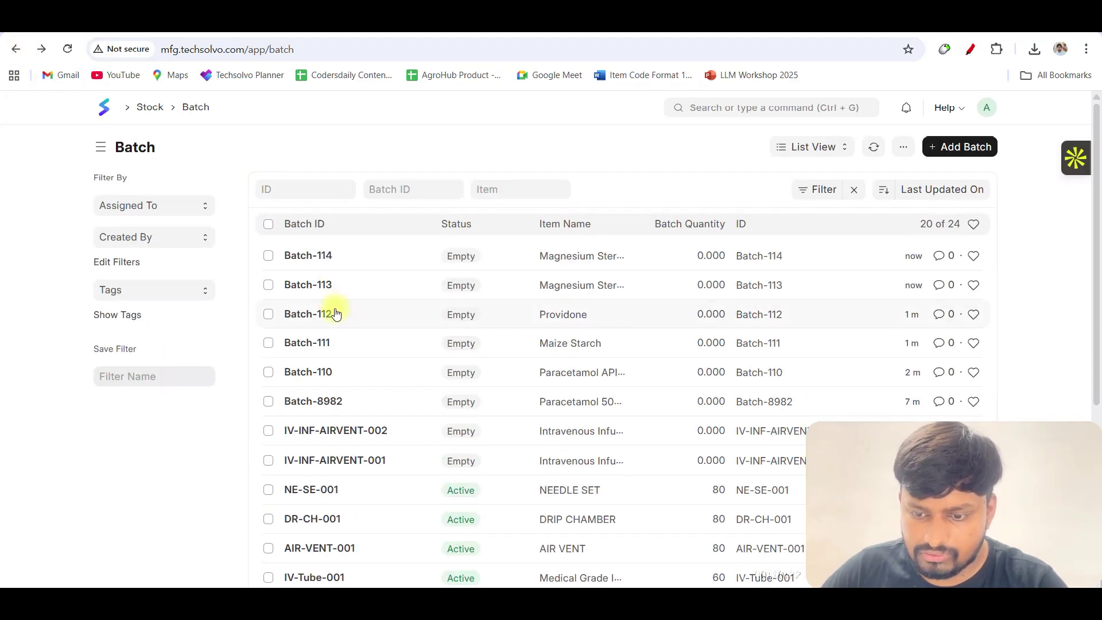
left_click(323, 287)
scroll(327, 346, "down", 4)
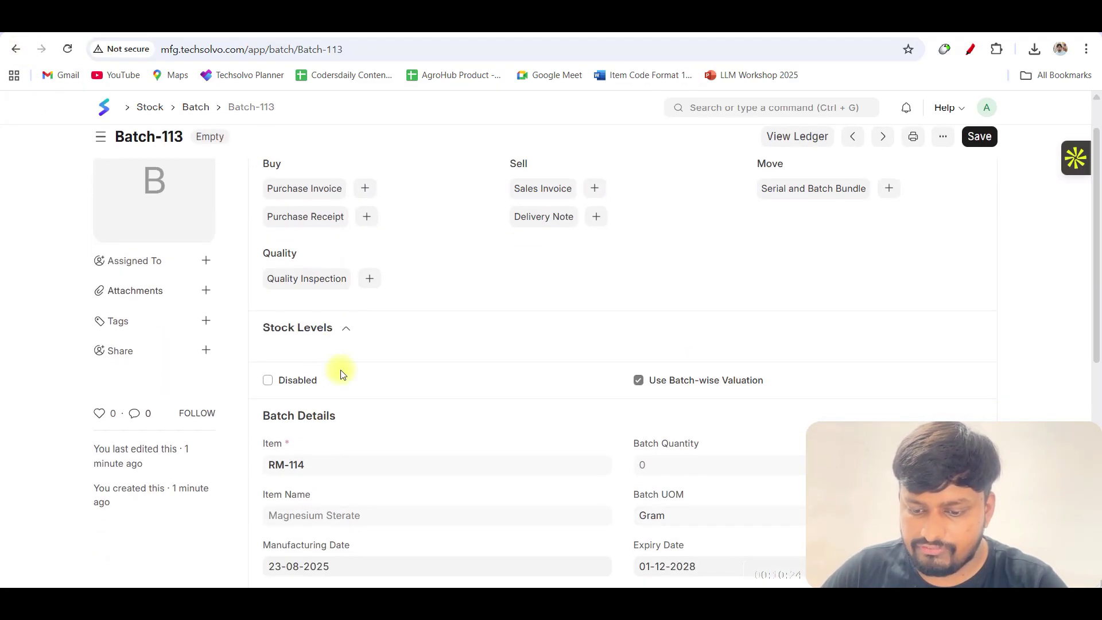
scroll(635, 266, "up", 4)
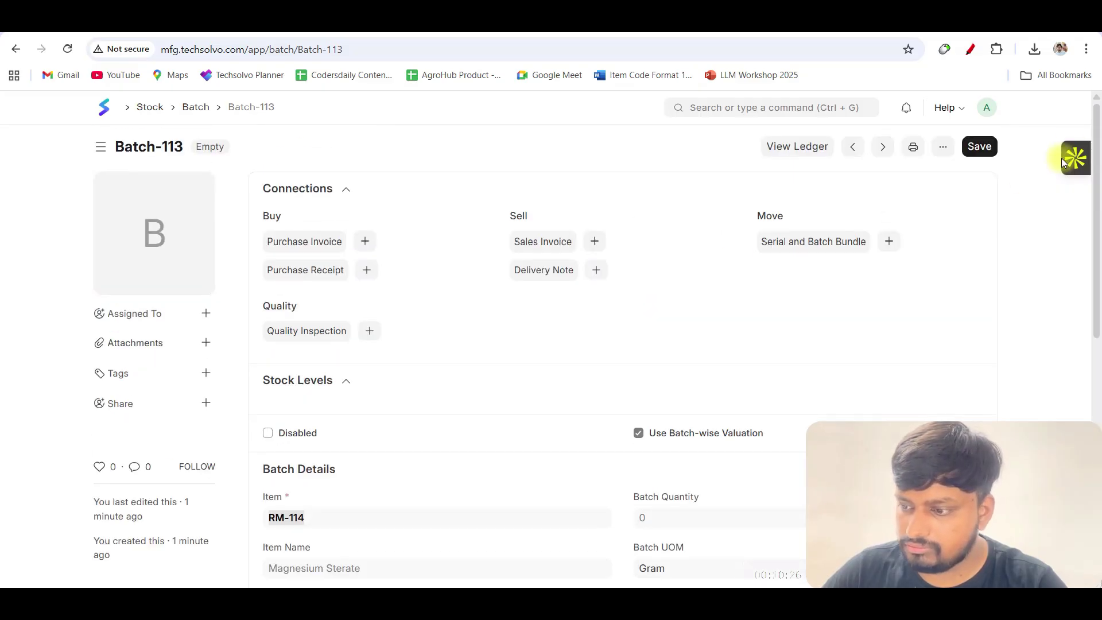
Step: Delete the Batch-113 record and confirm the deletion
left_click(948, 146)
scroll(848, 328, "down", 3)
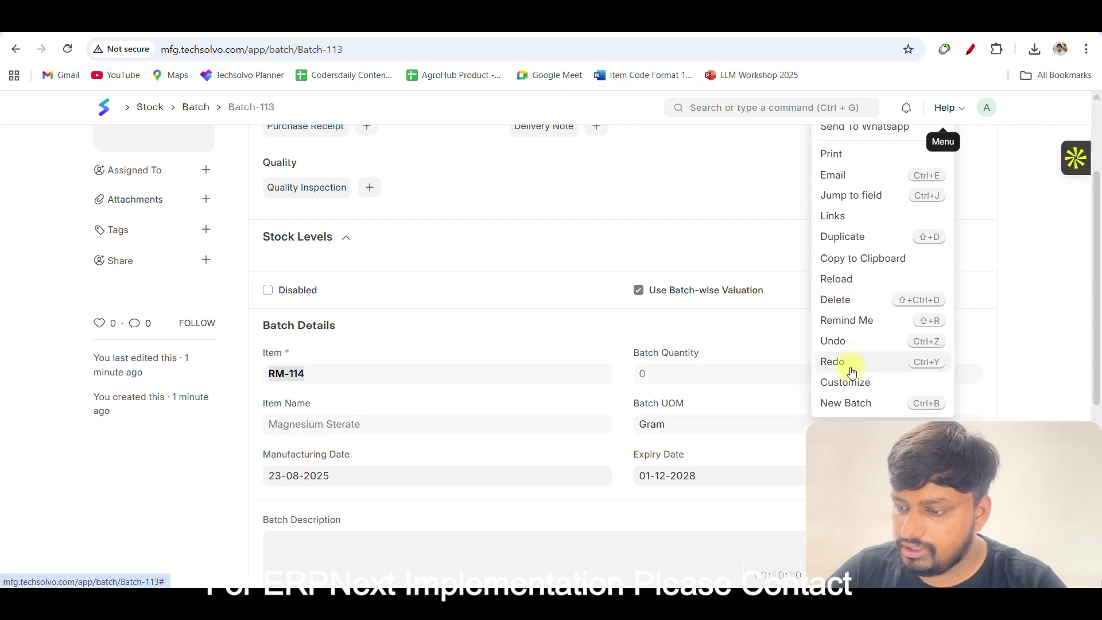
left_click(841, 299)
left_click(722, 221)
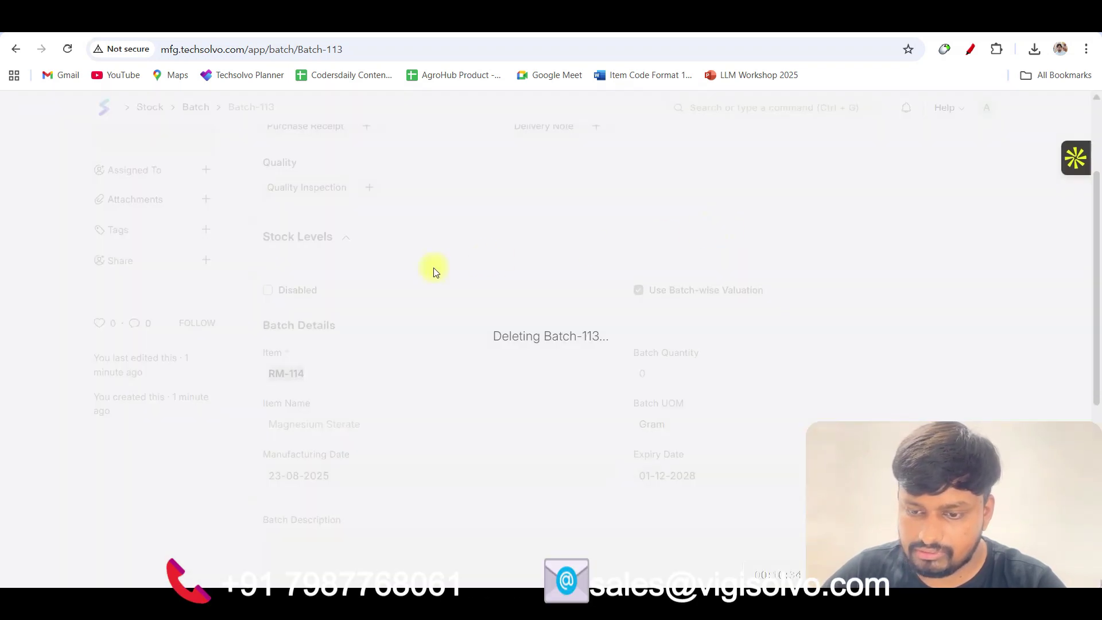
scroll(434, 272, "up", 3)
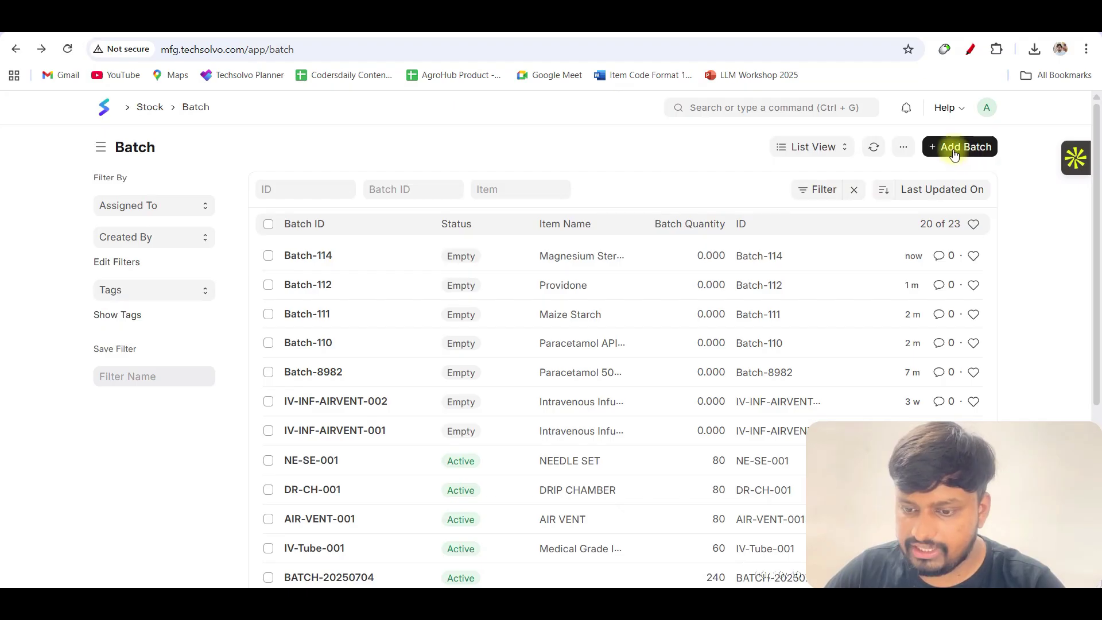
left_click(967, 148)
left_click(402, 304)
left_click(273, 276)
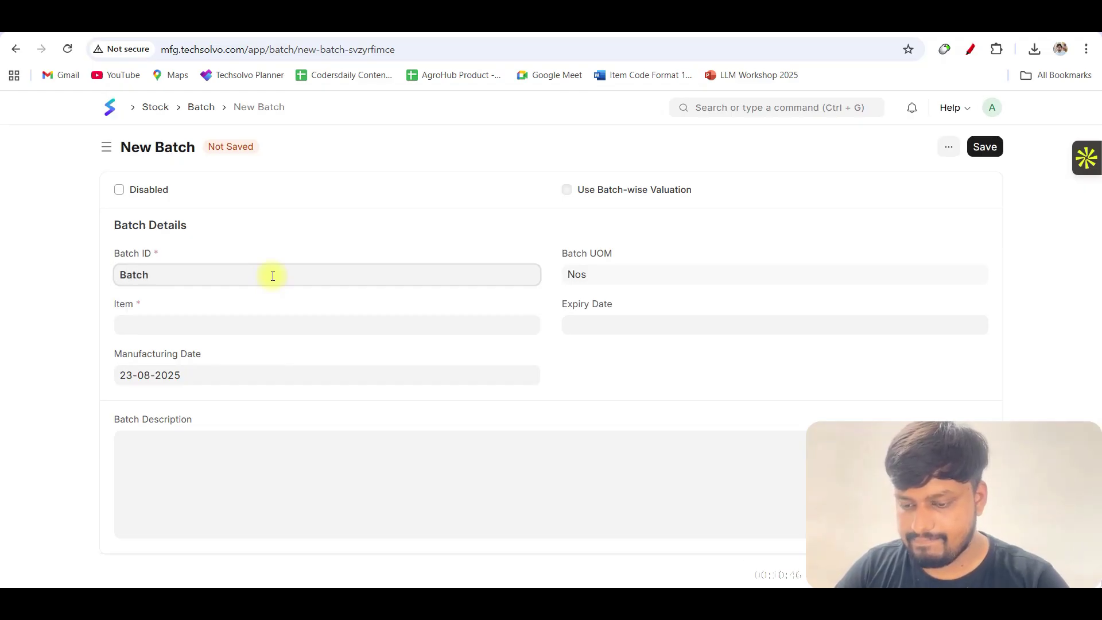
key("Tab")
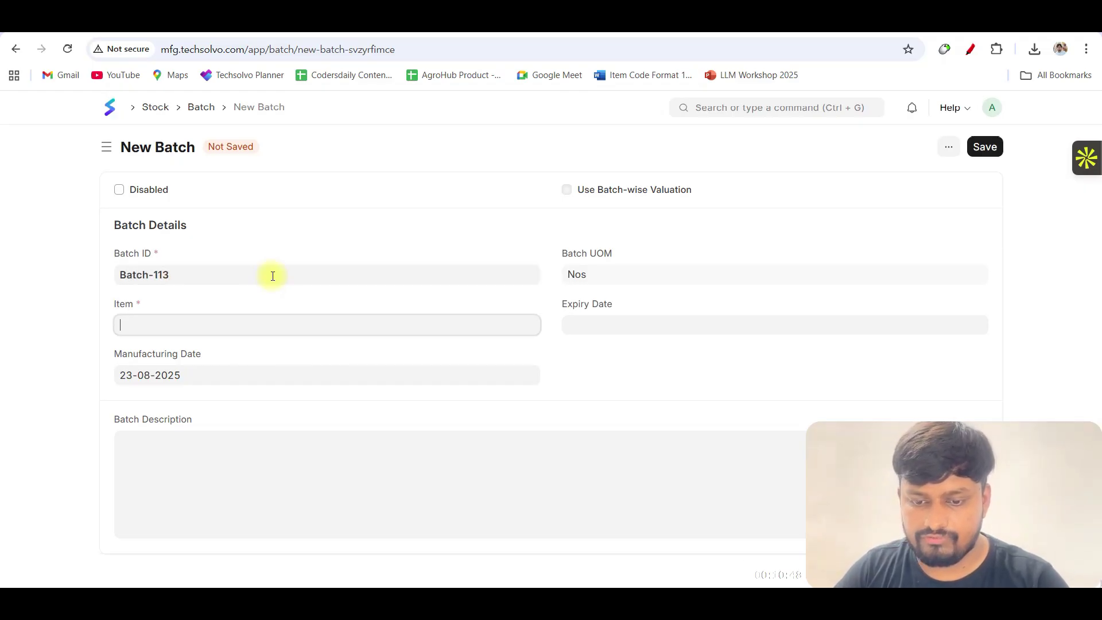
type("rm-1")
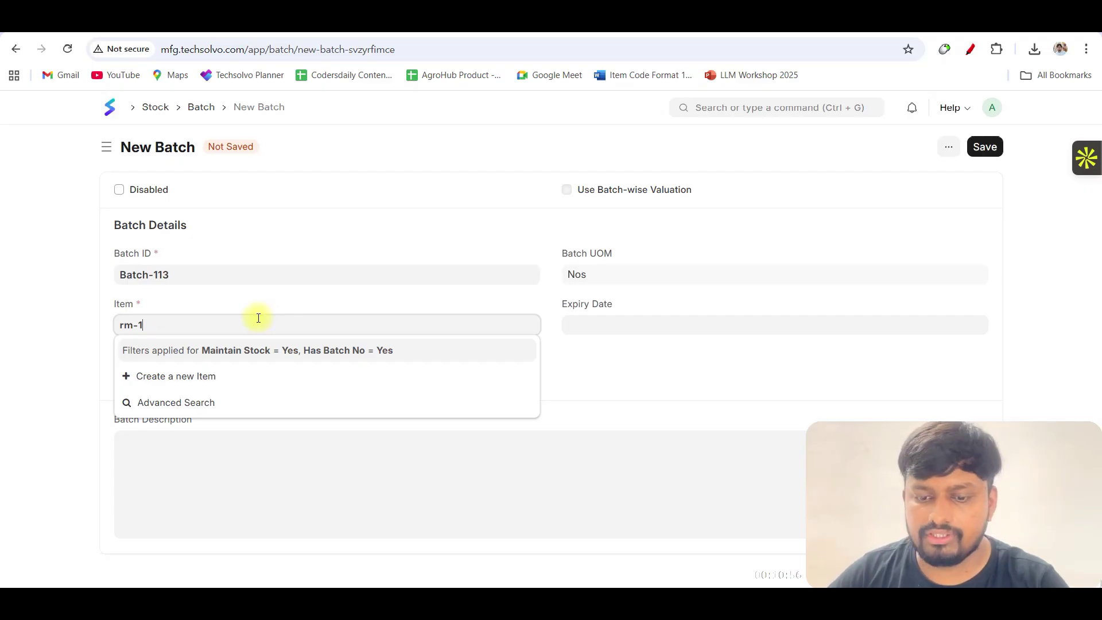
Step: Go to the Item list and open the raw material Talc Glidant (RM-113)
left_click(751, 107)
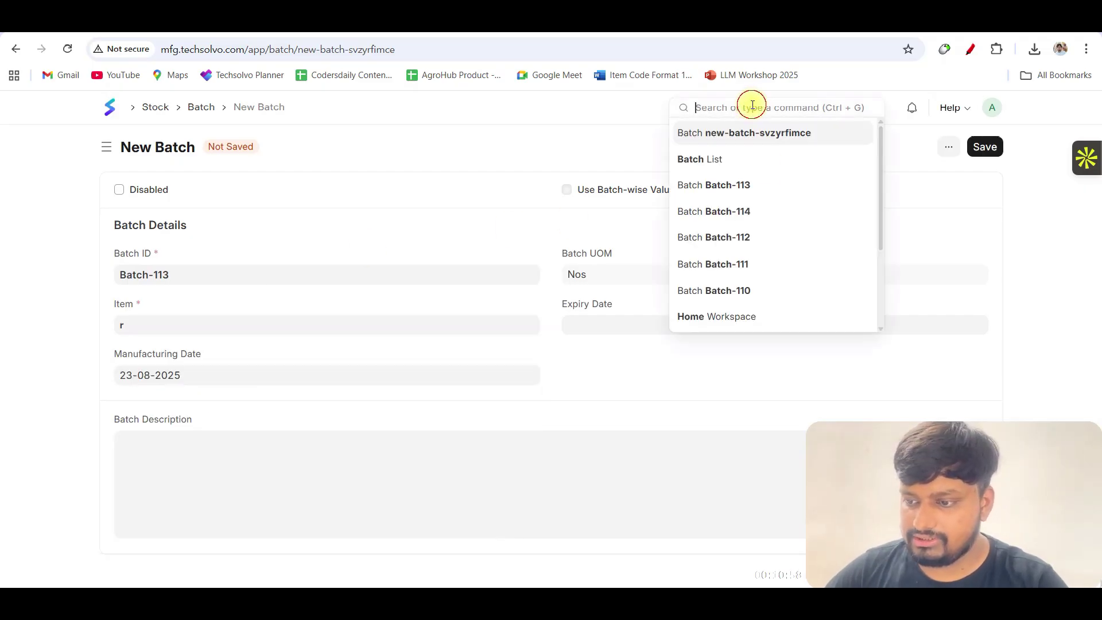
type("item lis")
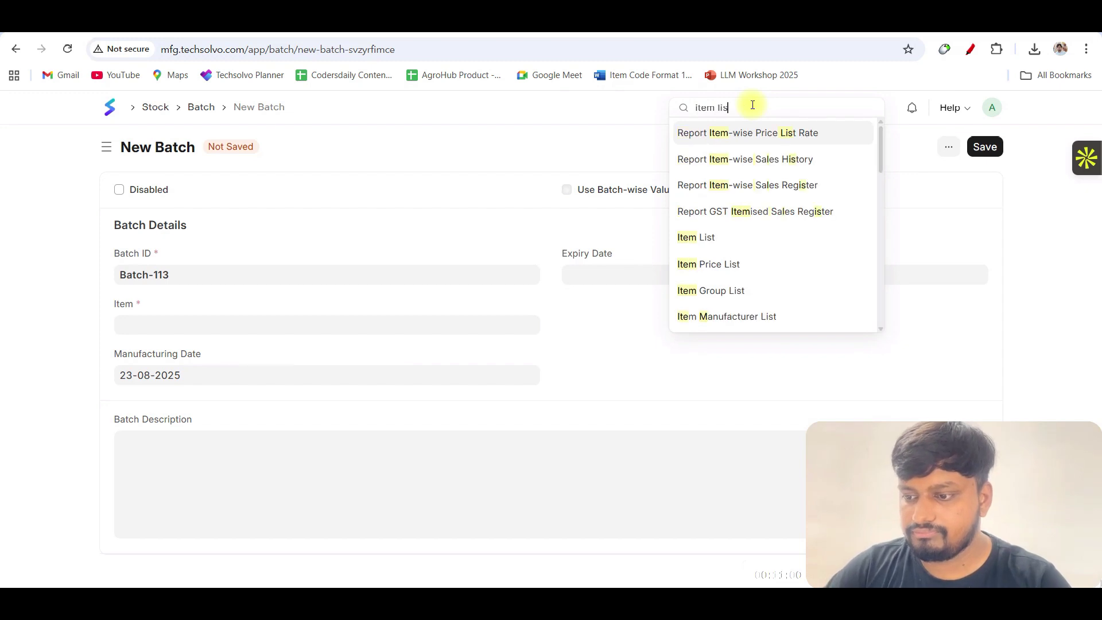
key("Down")
key("Down")
key("Down")
key("Down")
key("Return")
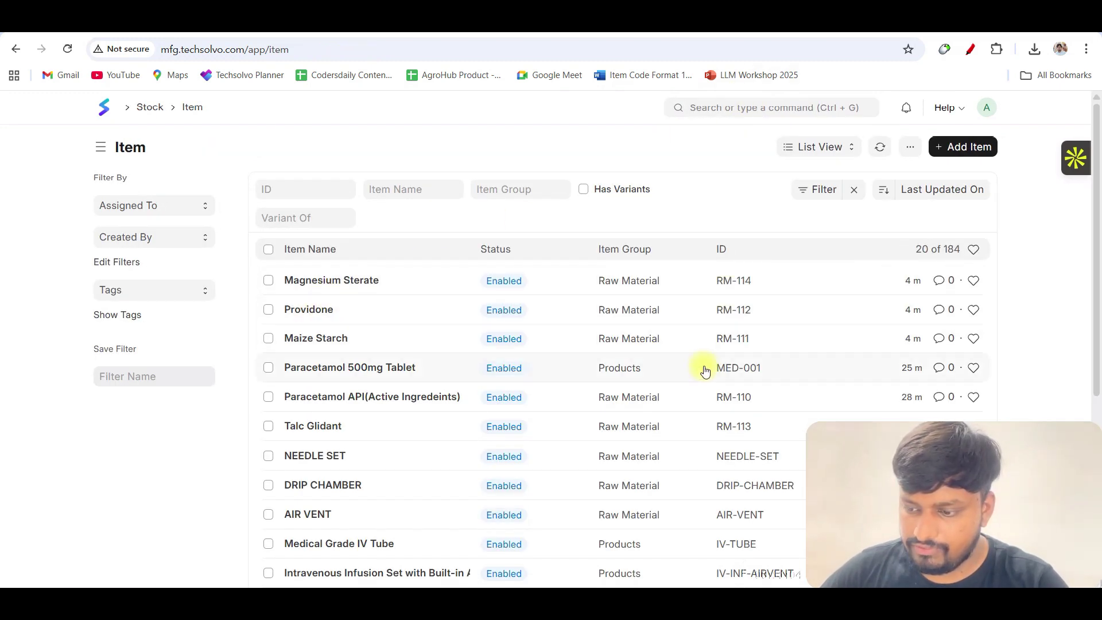
left_click(319, 427)
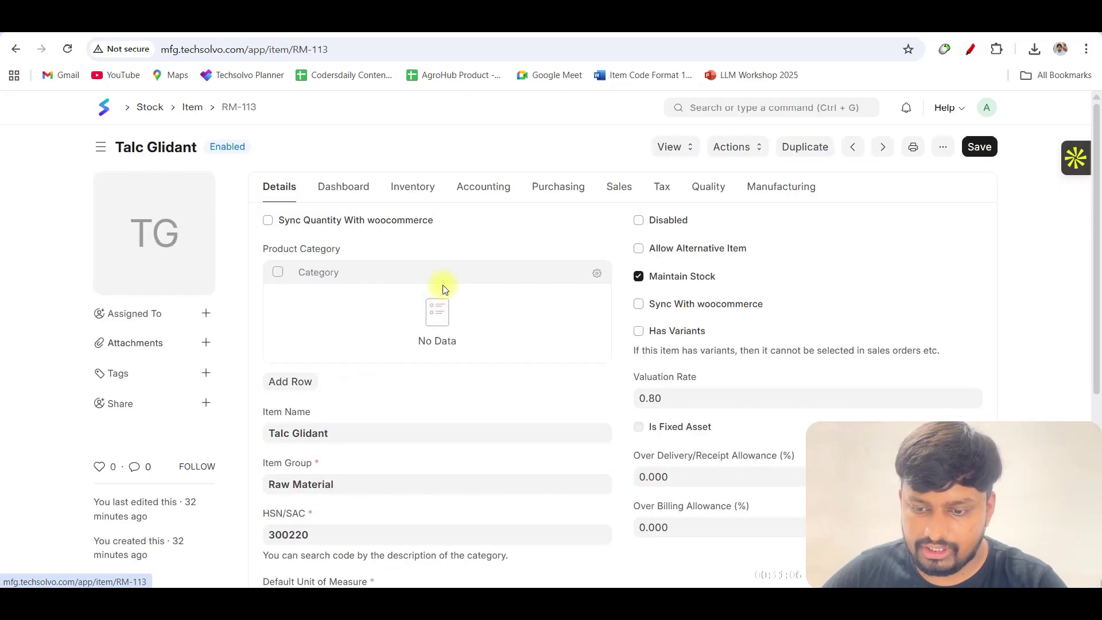
Step: Enable Has Batch No in the inventory settings of Talc Glidant (RM-113) and save the item
left_click(408, 186)
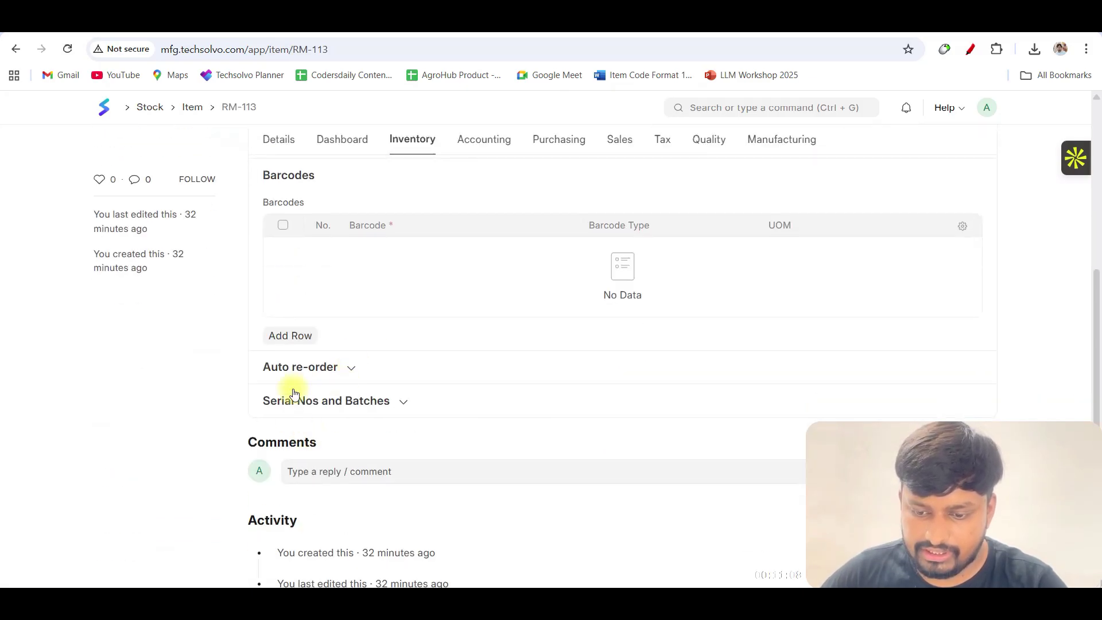
left_click(298, 367)
left_click(304, 380)
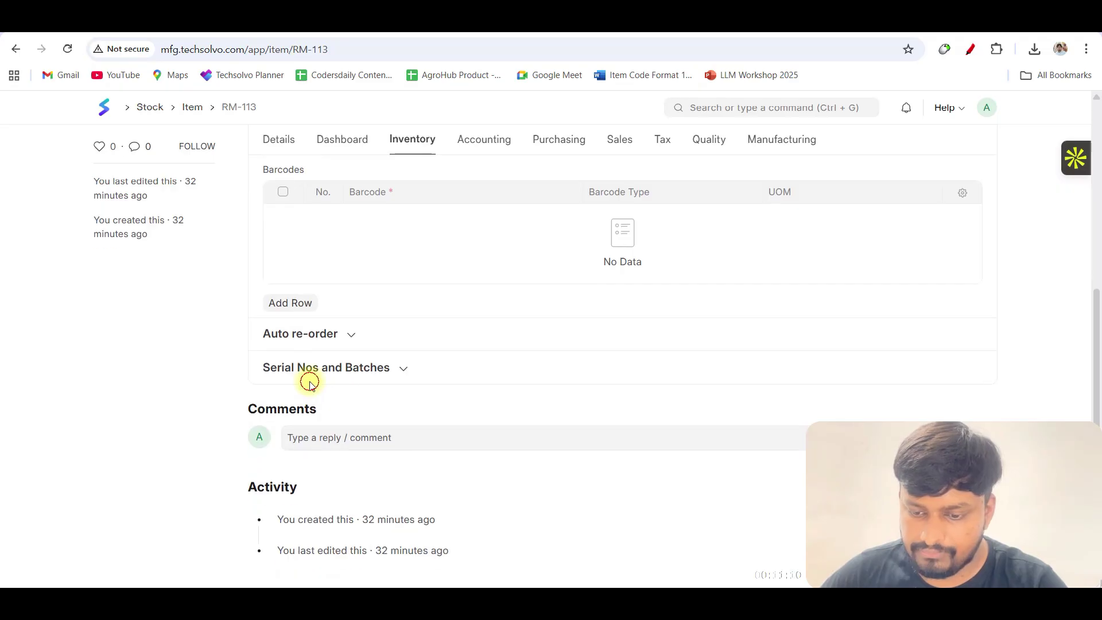
left_click(310, 373)
left_click(299, 400)
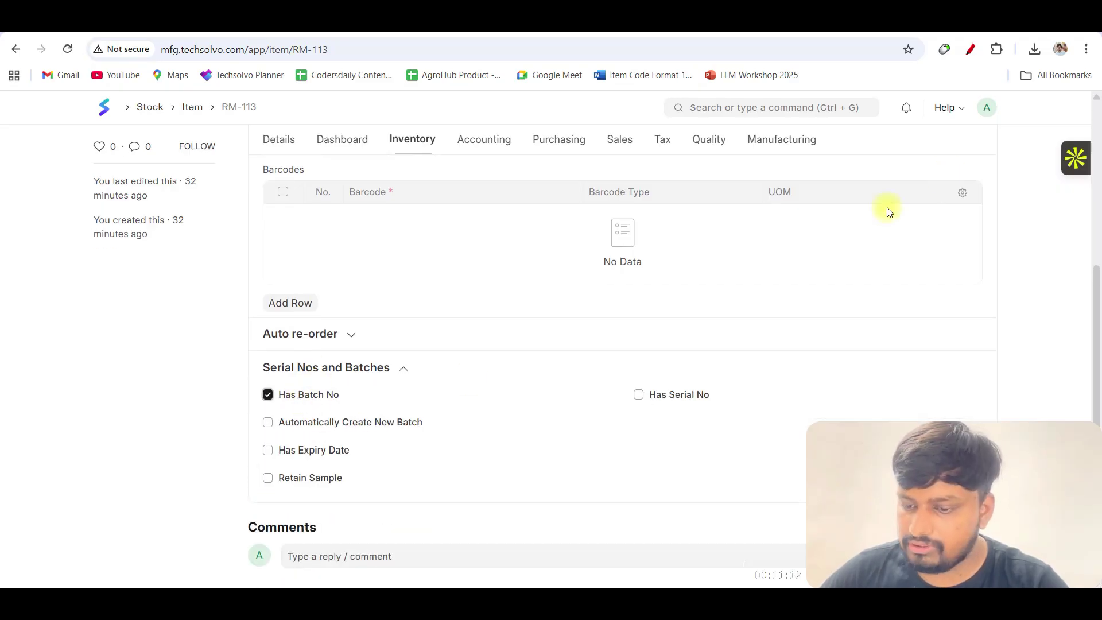
key("ctrl+s")
Step: Check the batches offered for the RM-113 row in the purchase receipt and return to the item record
key("alt+Left")
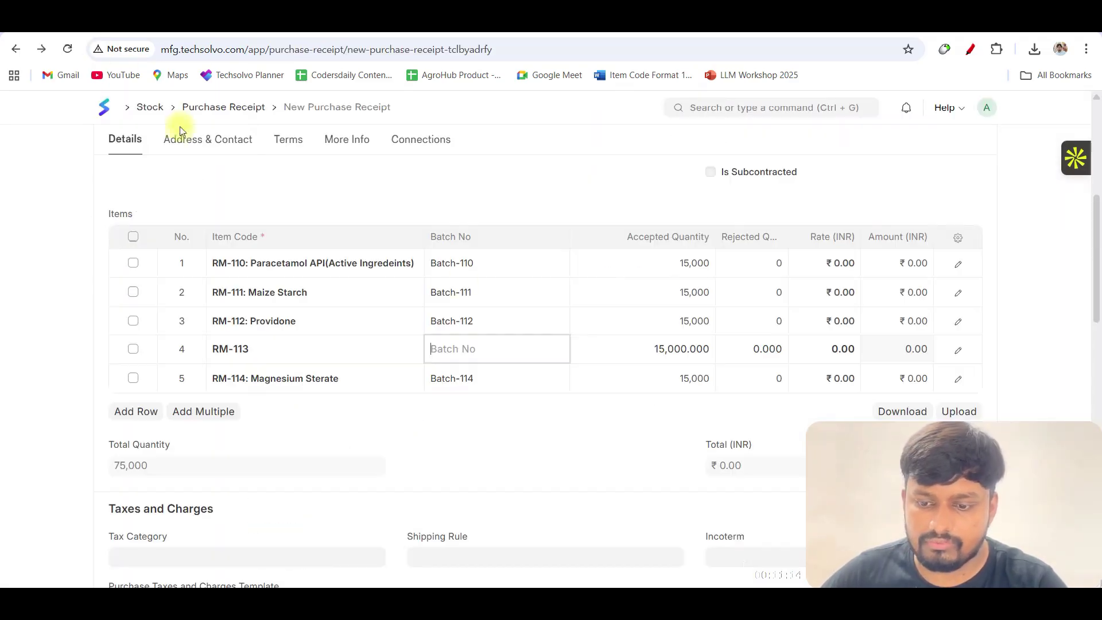
left_click(453, 347)
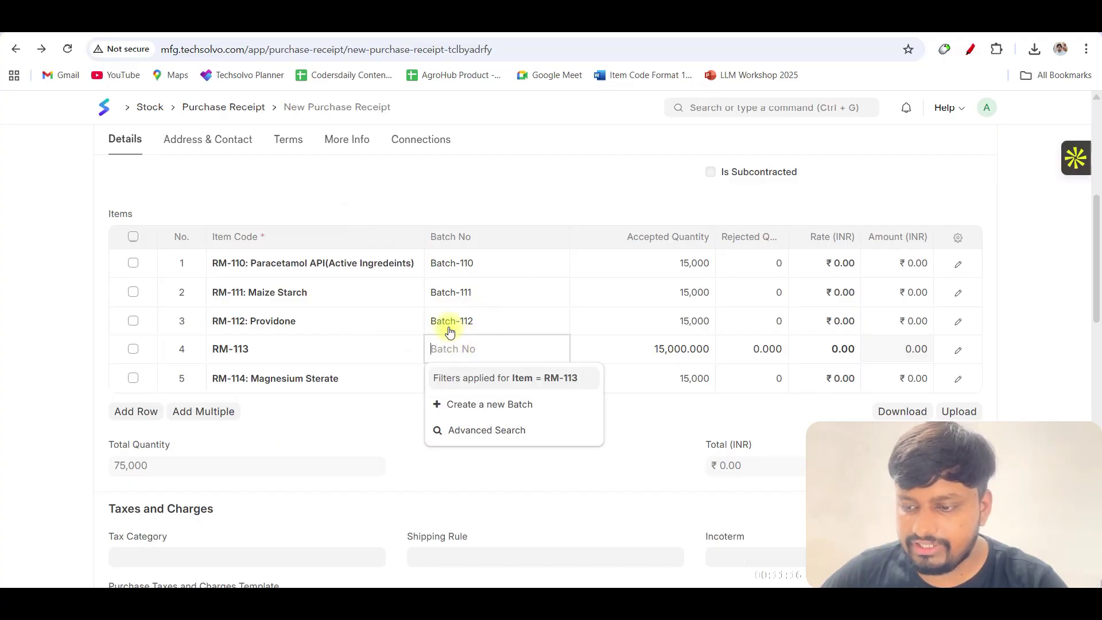
scroll(449, 144, "up", 3)
key("alt+Right")
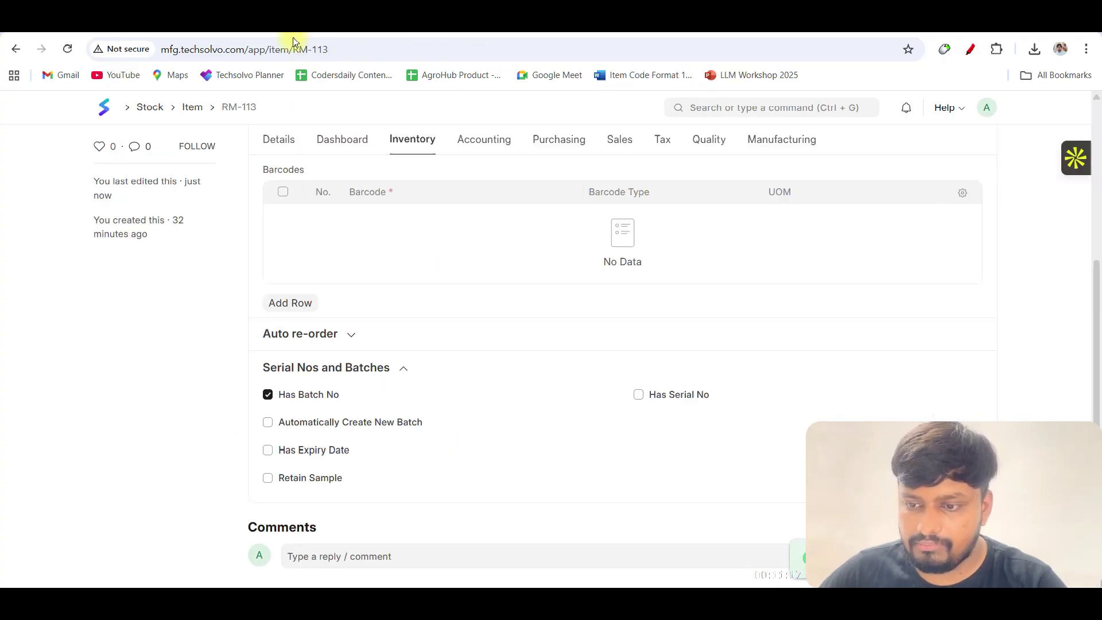
Step: Open the Batch list and start a new batch in the full form with Batch ID Batch-113
left_click(699, 107)
type("batch")
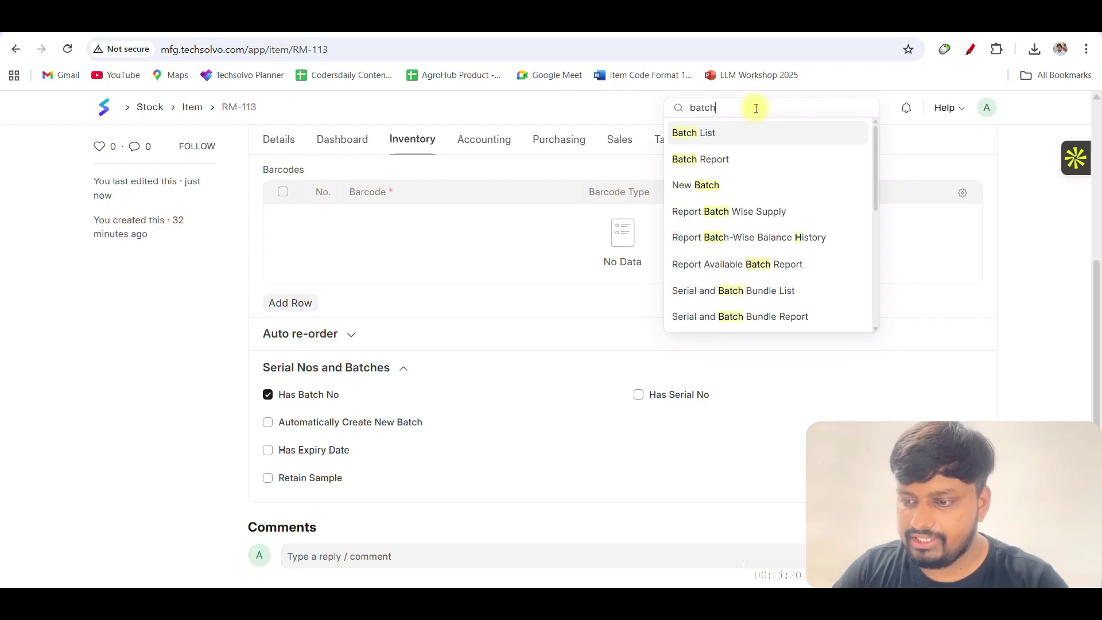
key("Return")
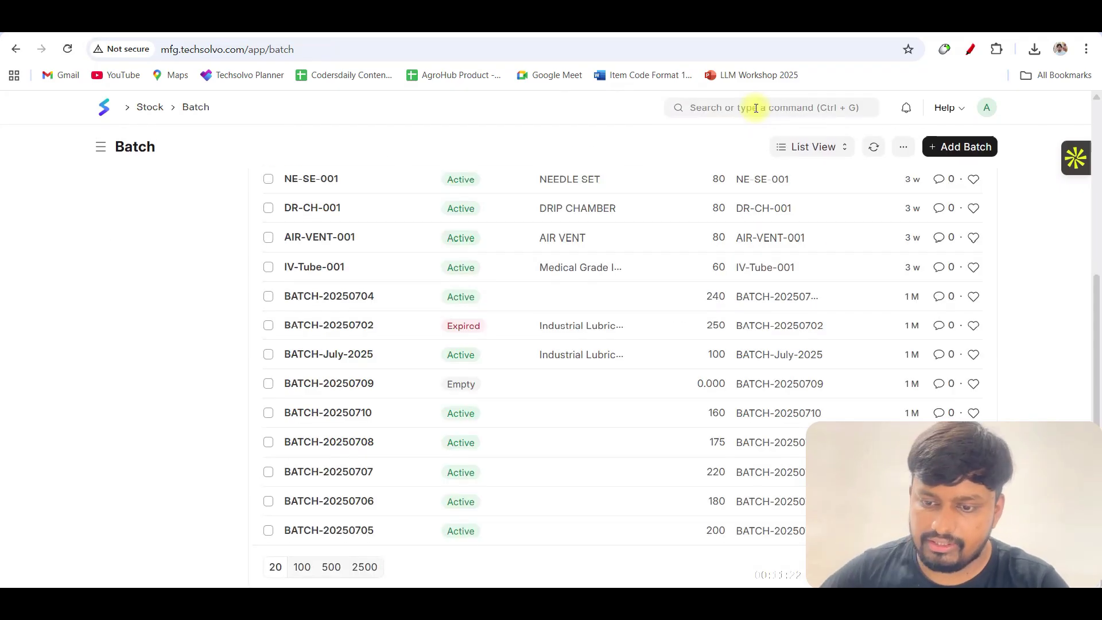
scroll(590, 292, "up", 5)
left_click(958, 147)
left_click(419, 301)
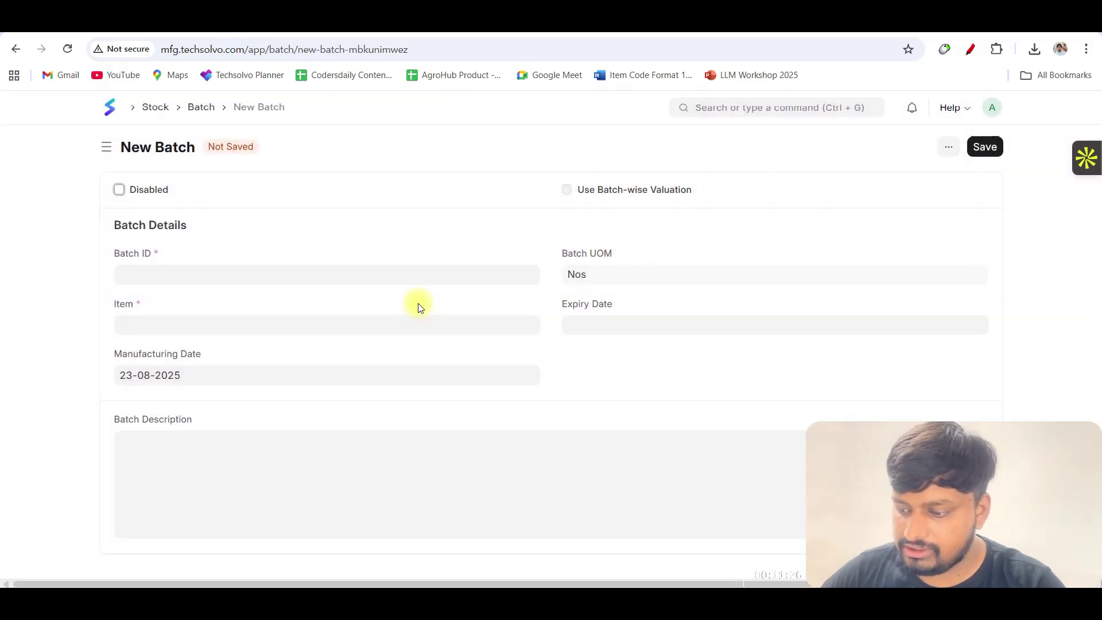
left_click(280, 280)
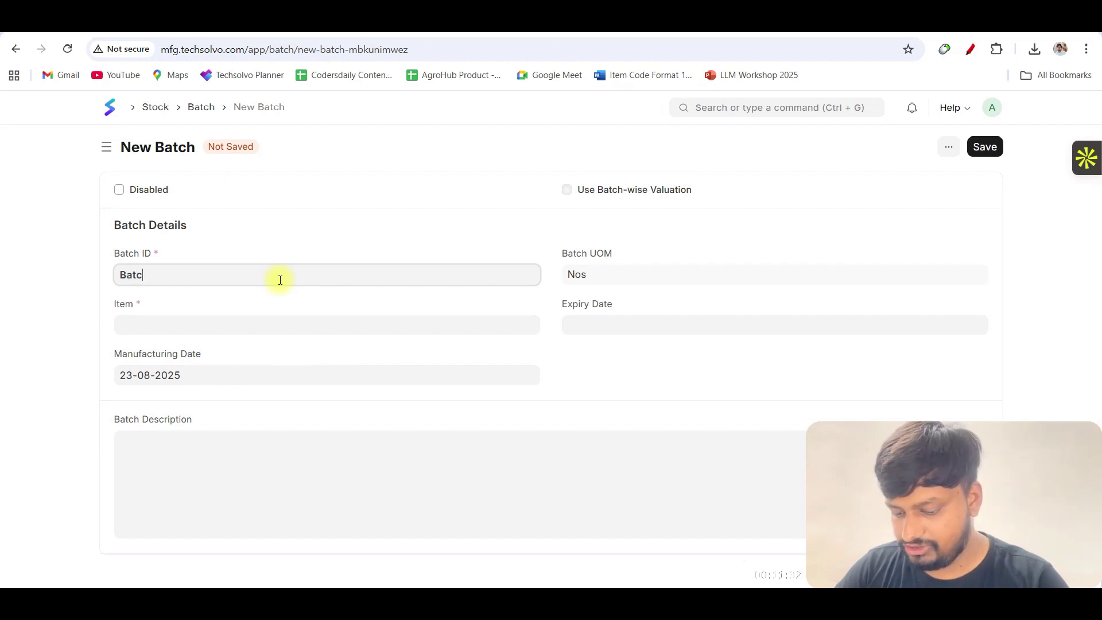
type("Batch--1")
key("BackSpace")
key("BackSpace")
type("113")
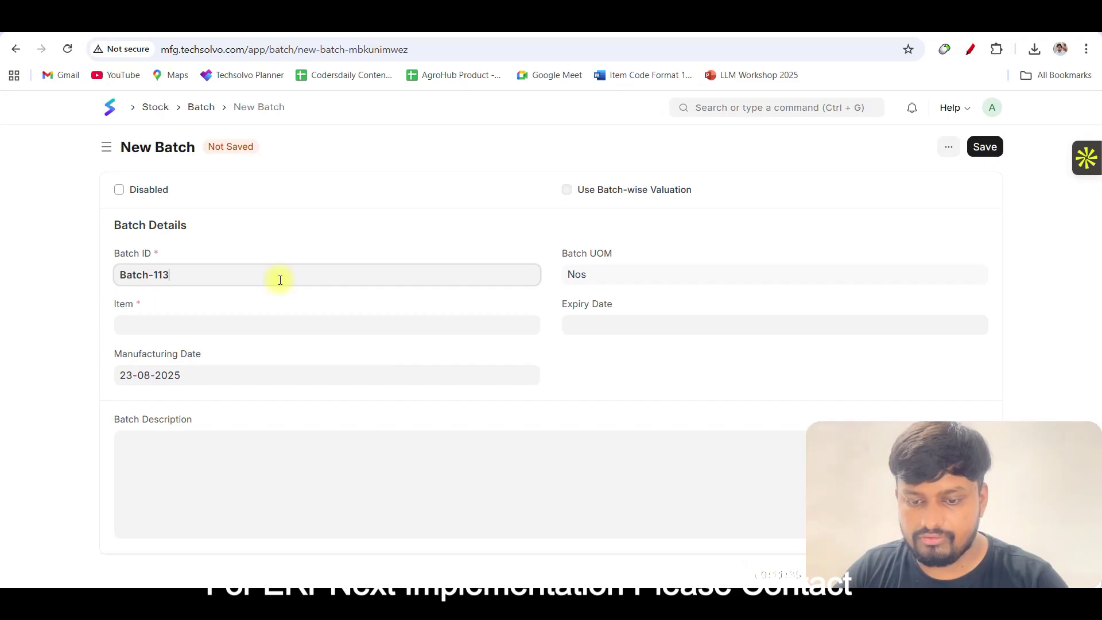
Step: Set the new batch's item to RM-113 and its expiry date to 01-12-2028, and save the batch
key("Tab")
type("rm")
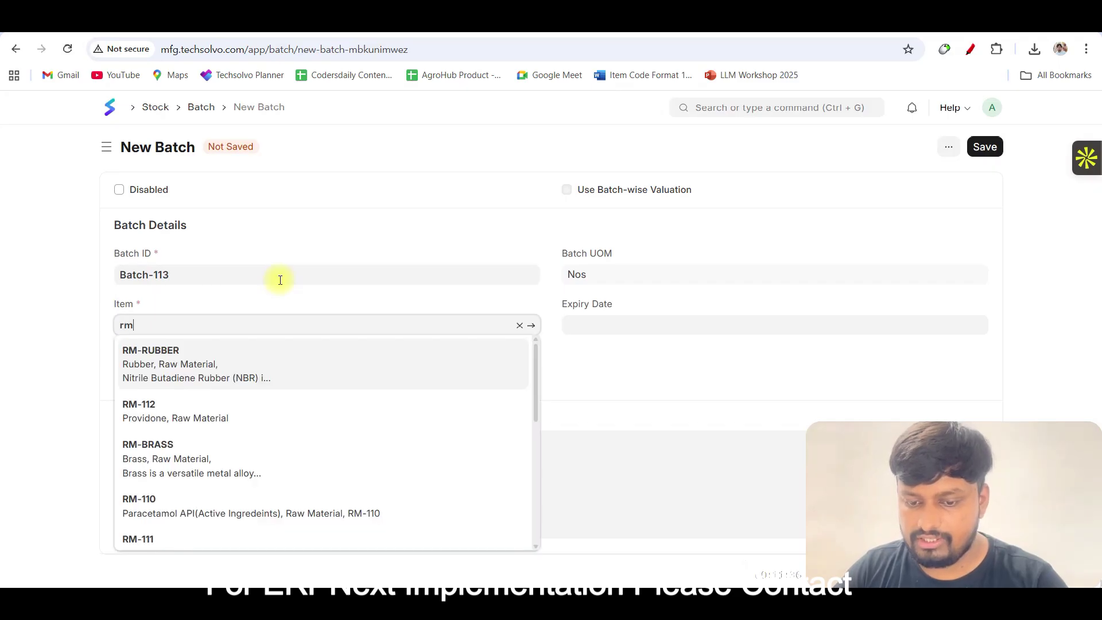
type("-11")
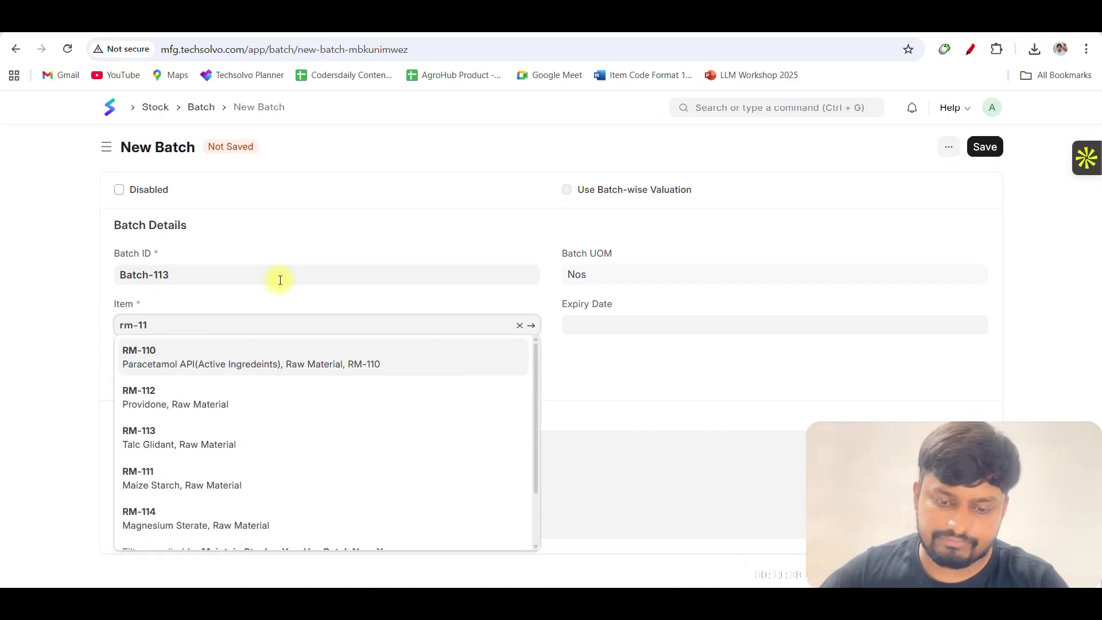
left_click(222, 444)
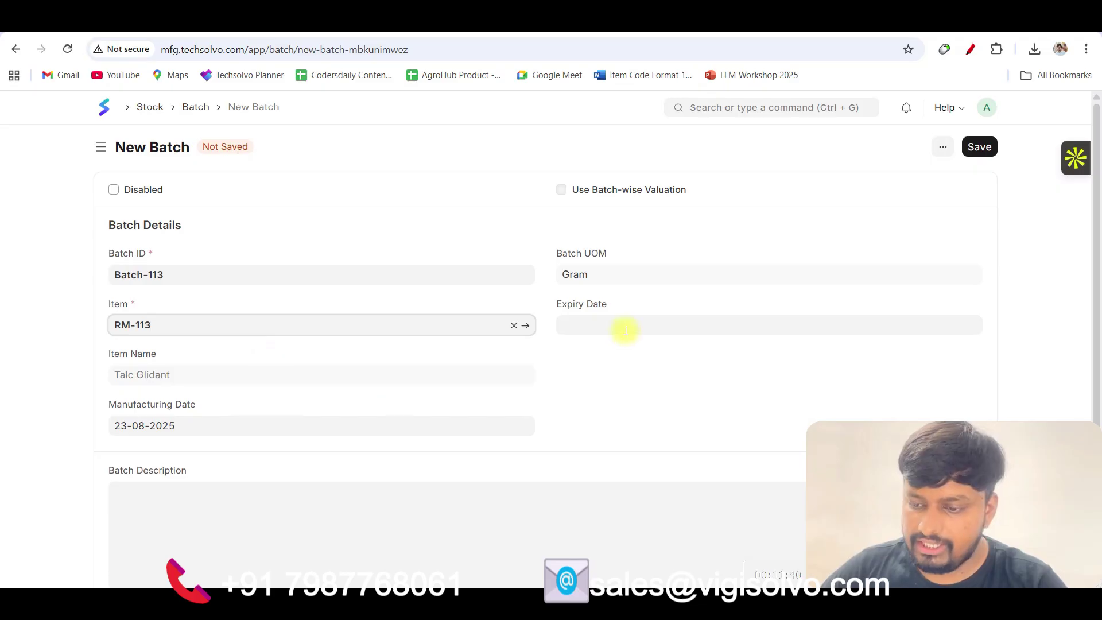
left_click(626, 331)
left_click(696, 411)
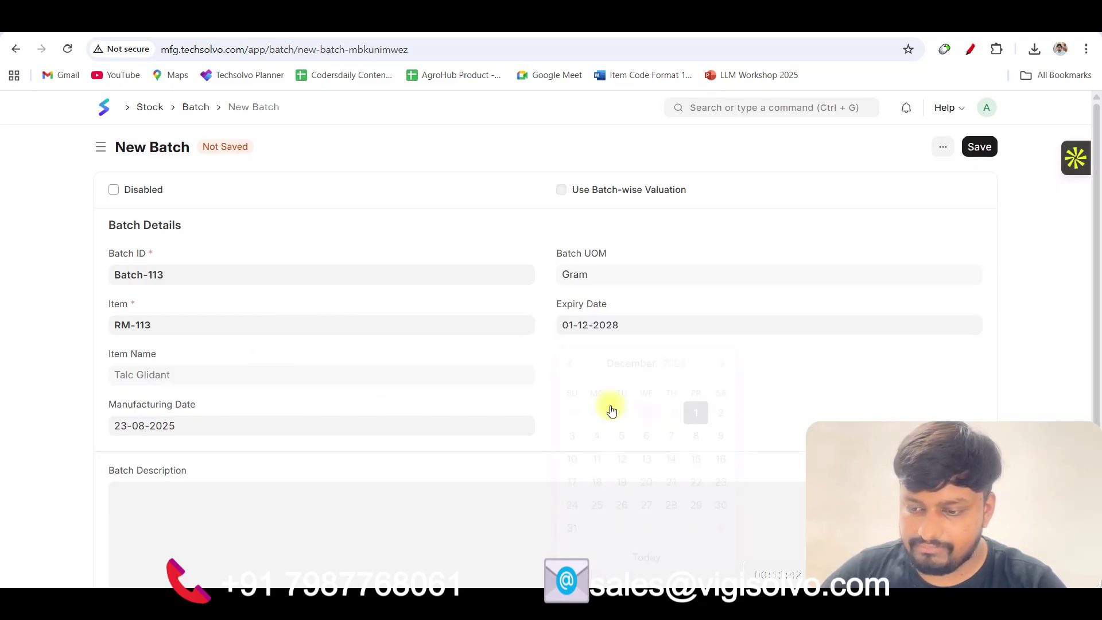
key("ctrl+s")
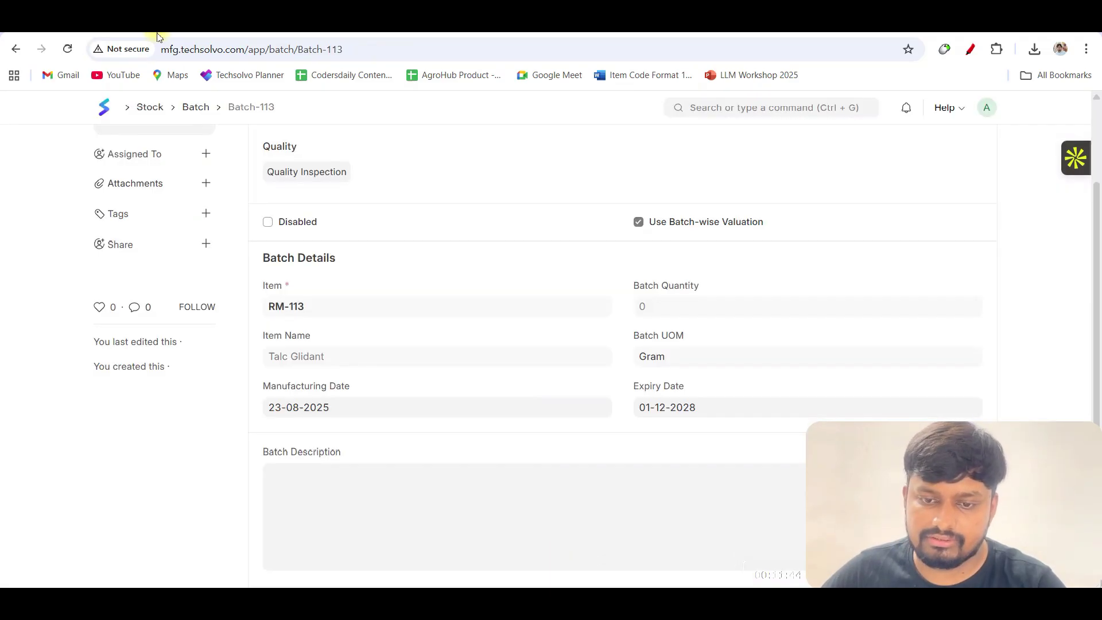
Step: Assign Batch-113 to the RM-113 row of the purchase receipt, set the accepted warehouse to Stores - TS and save
left_click(474, 490)
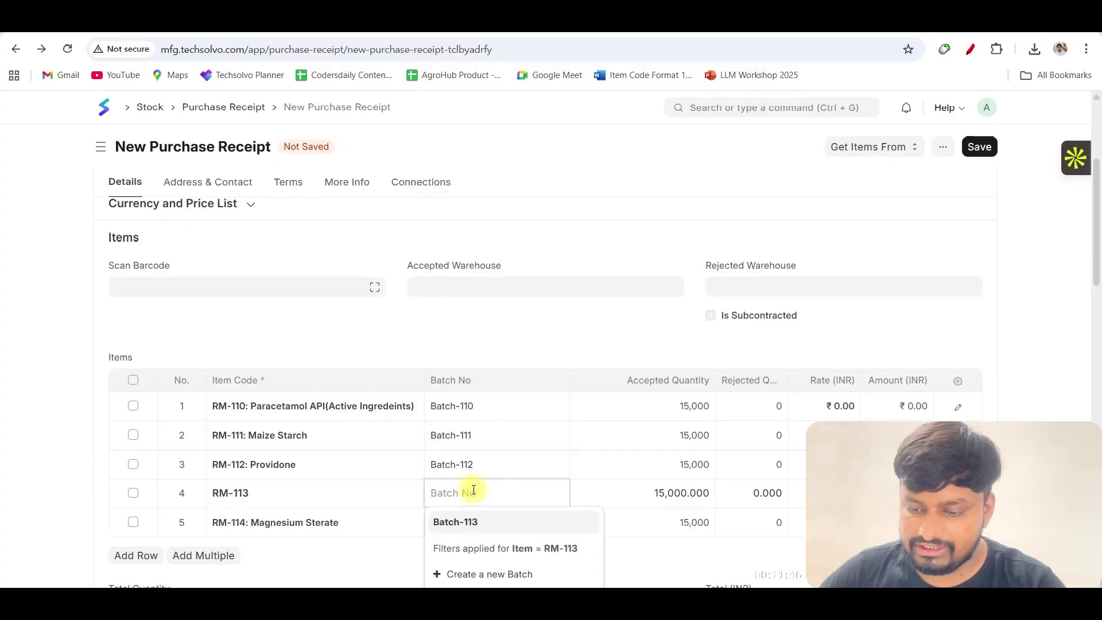
left_click(466, 522)
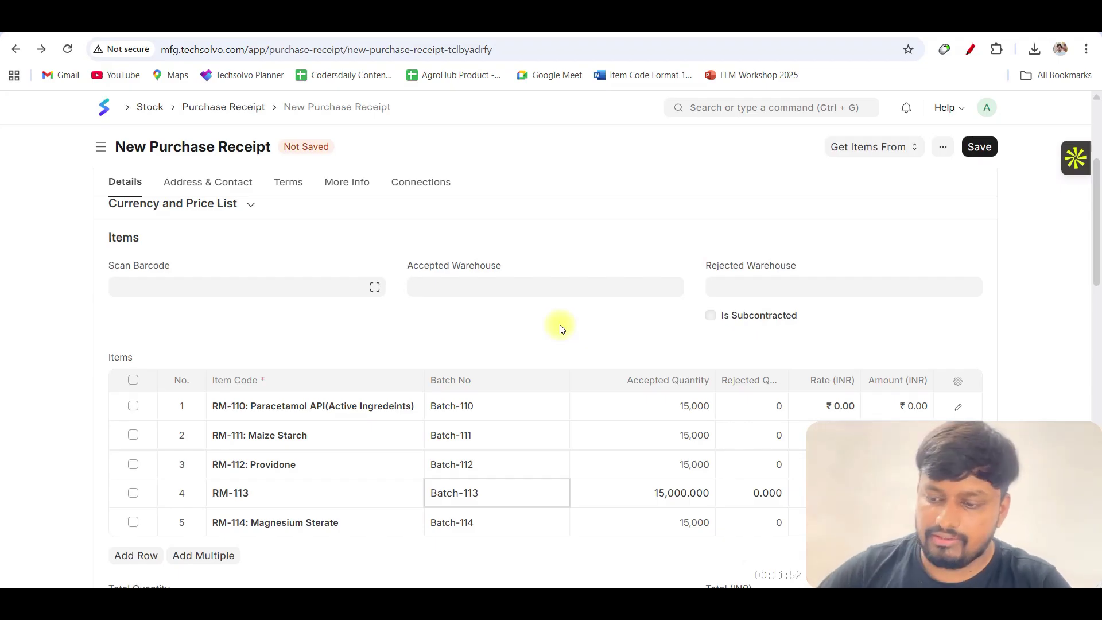
left_click(519, 286)
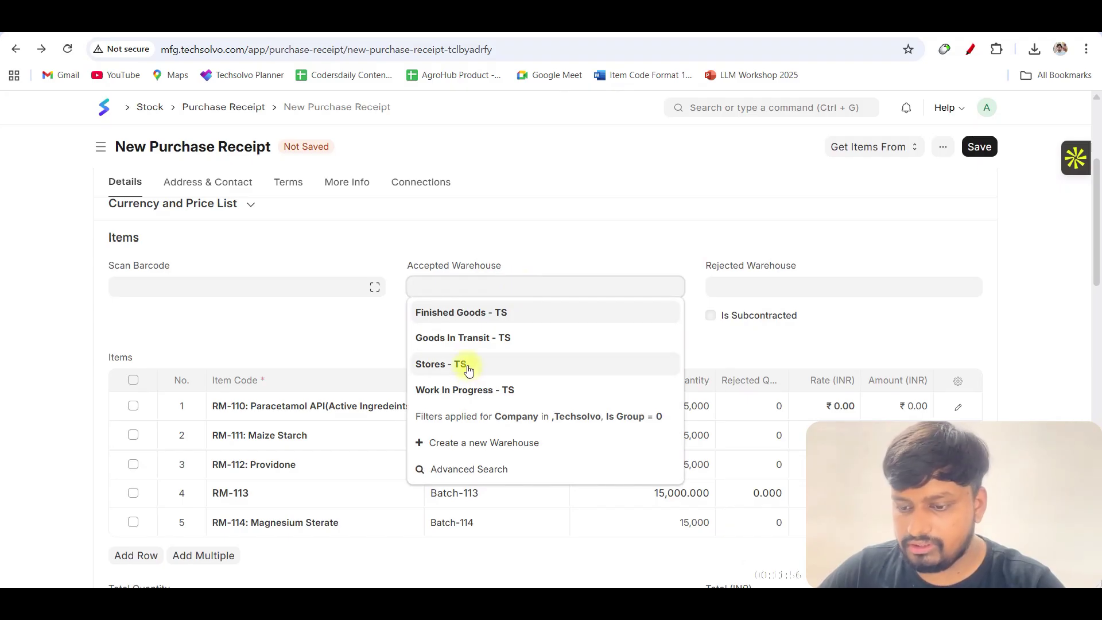
left_click(469, 370)
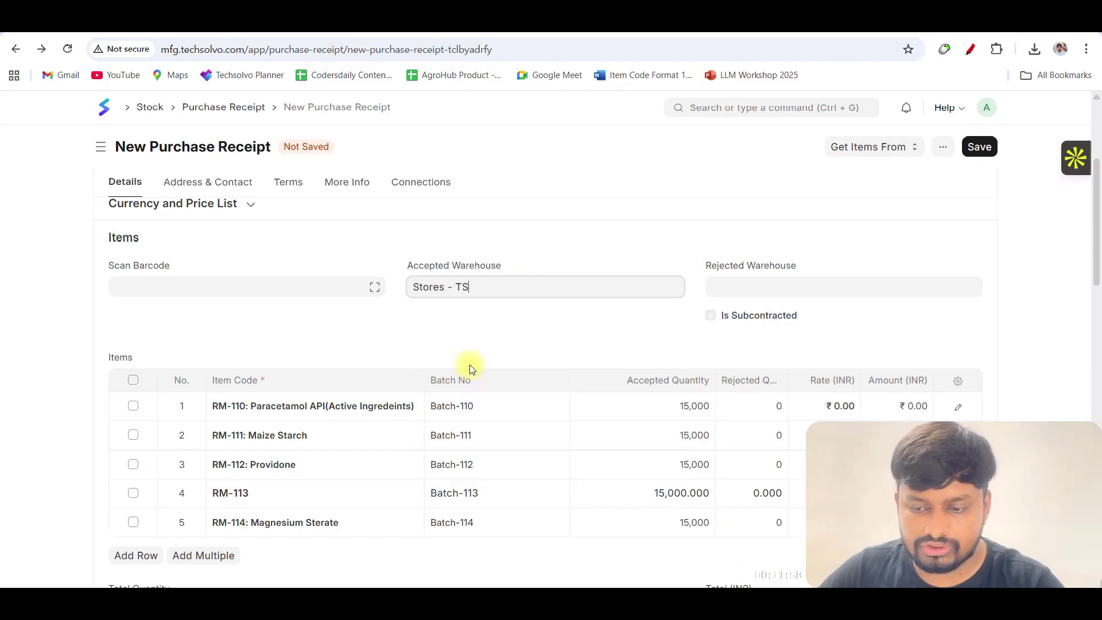
scroll(544, 336, "up", 4)
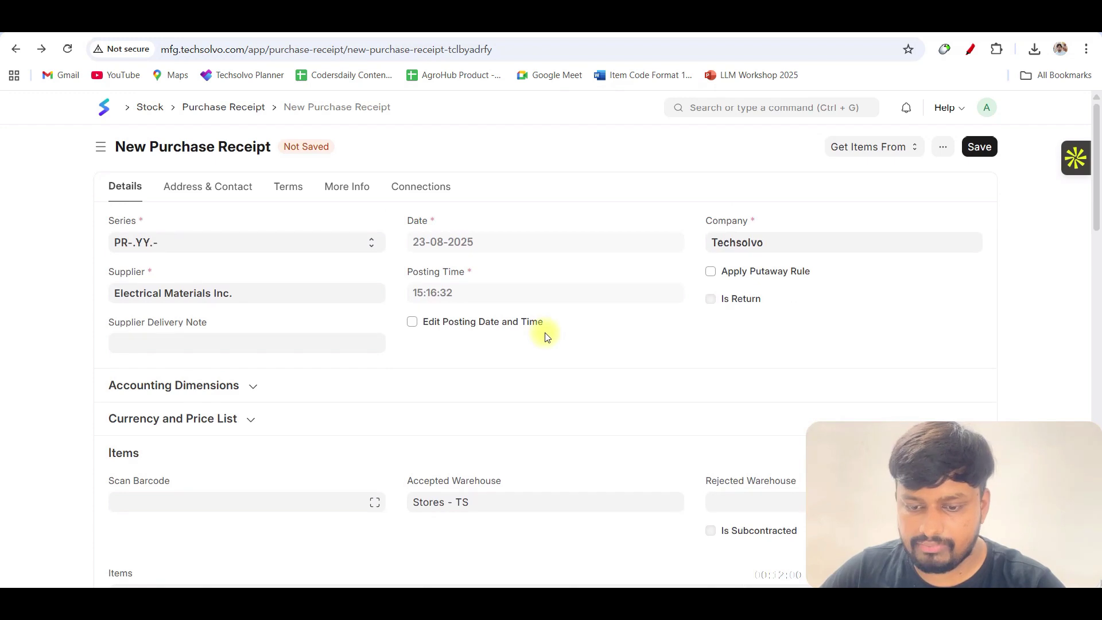
scroll(545, 337, "down", 5)
key("ctrl+s")
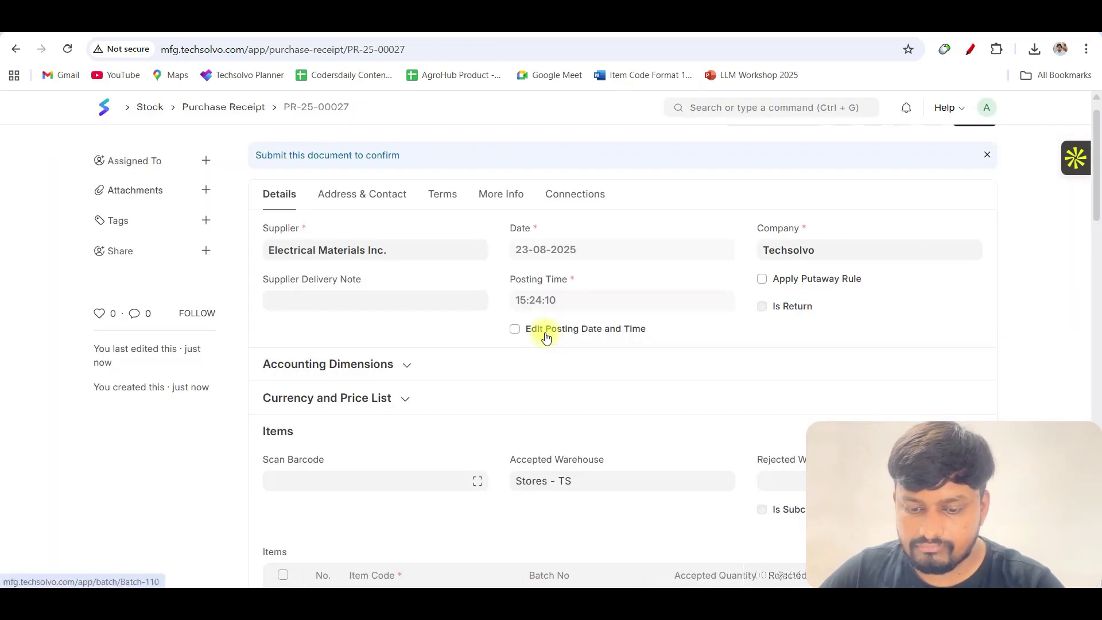
Step: Review the item rows of the saved purchase receipt and submit it permanently
scroll(545, 338, "down", 7)
scroll(545, 338, "down", 5)
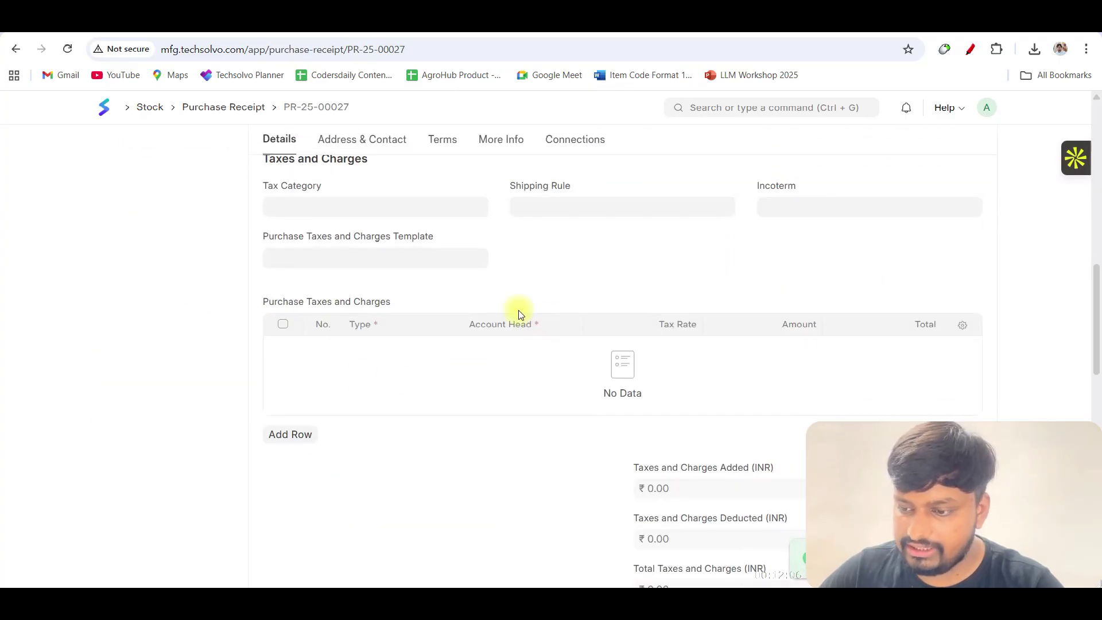
scroll(387, 310, "up", 2)
scroll(651, 320, "up", 4)
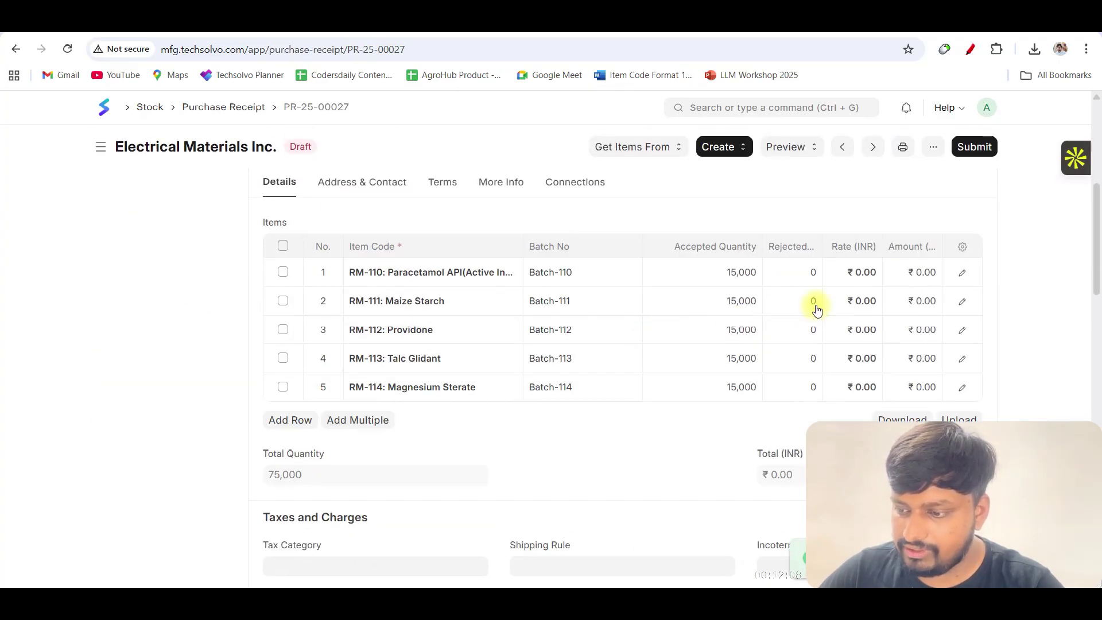
left_click(864, 273)
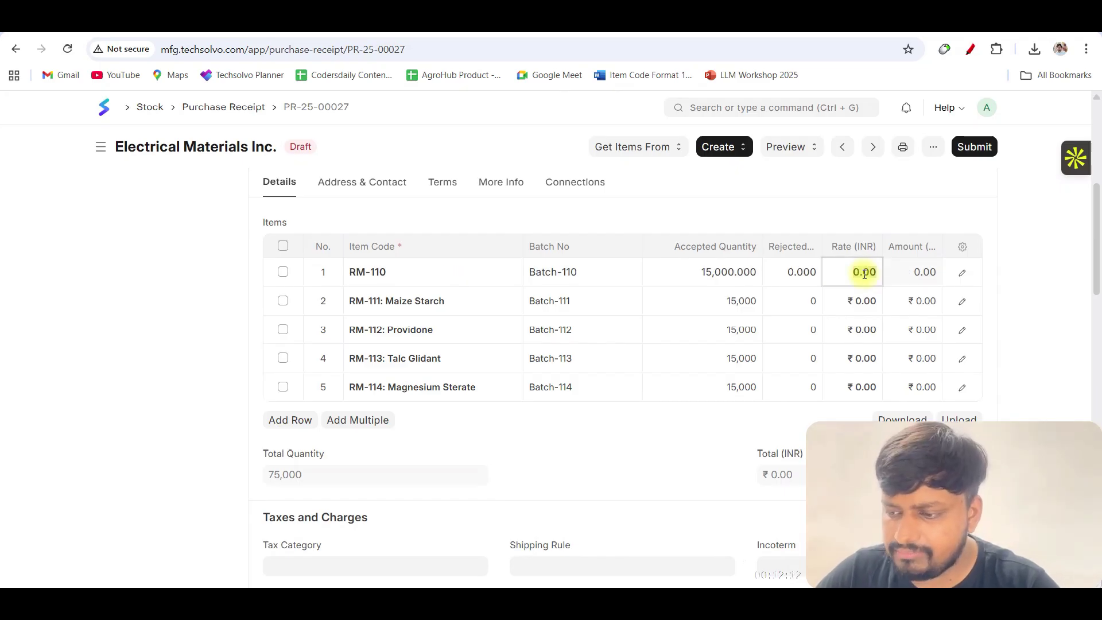
left_click(977, 146)
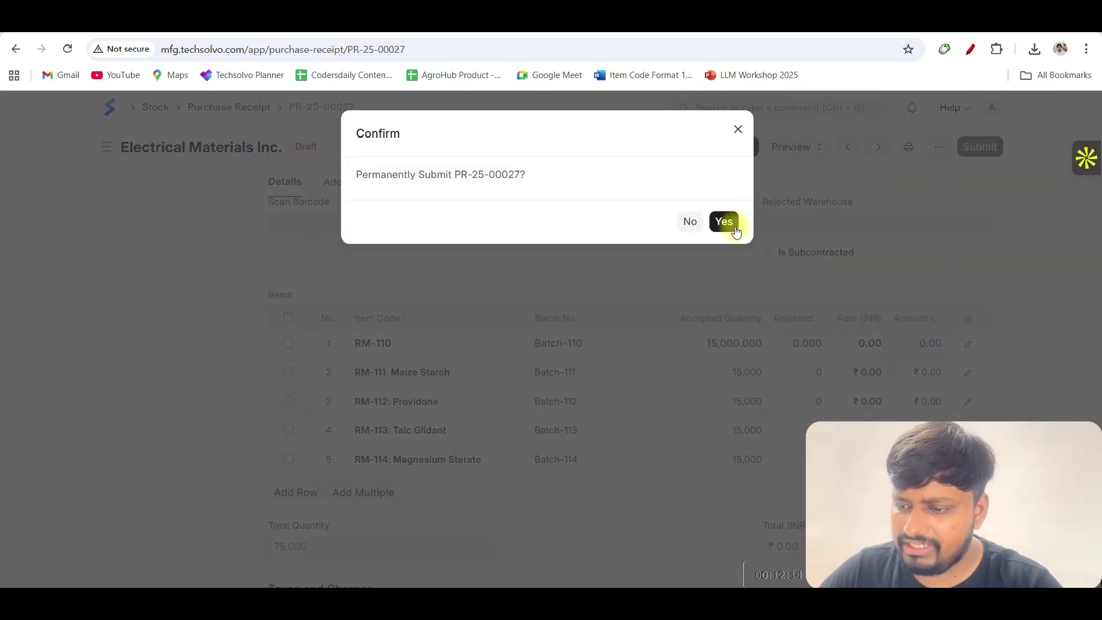
left_click(724, 222)
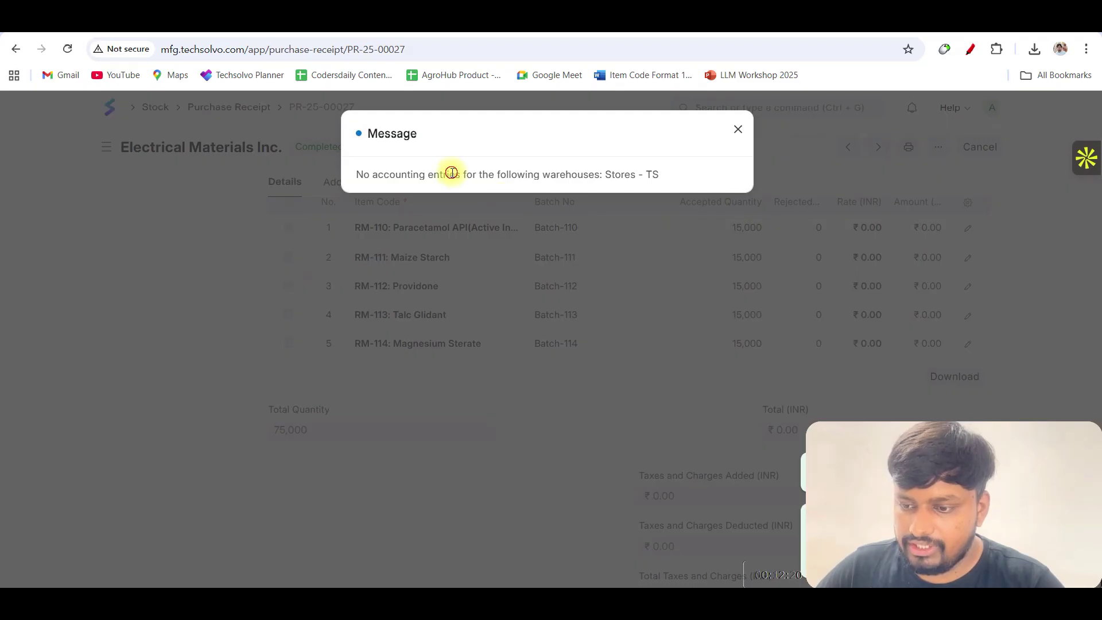
left_click(738, 130)
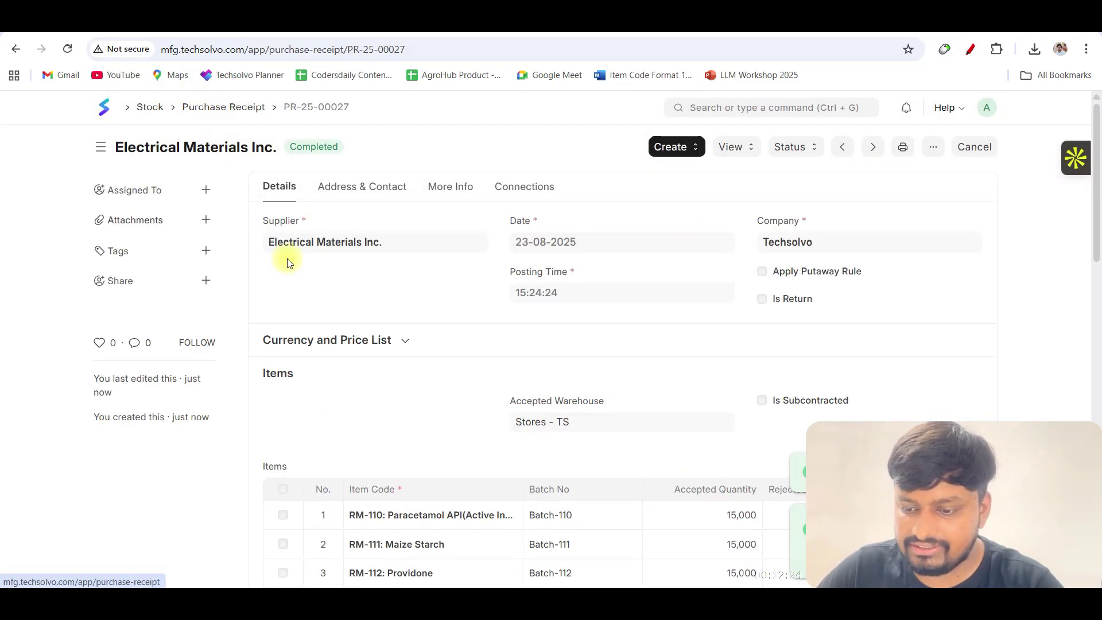
Step: Check the submitted receipt's rows and the quantities in the Batch list, and open Batch-8982
scroll(514, 355, "down", 3)
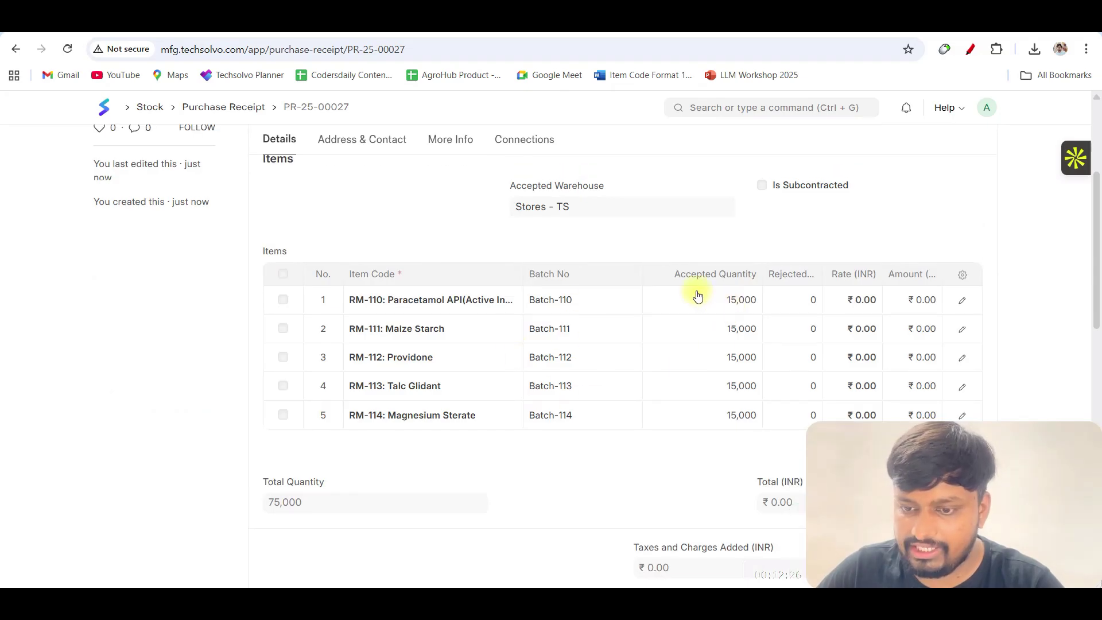
scroll(459, 216, "up", 3)
left_click(367, 24)
left_click(197, 108)
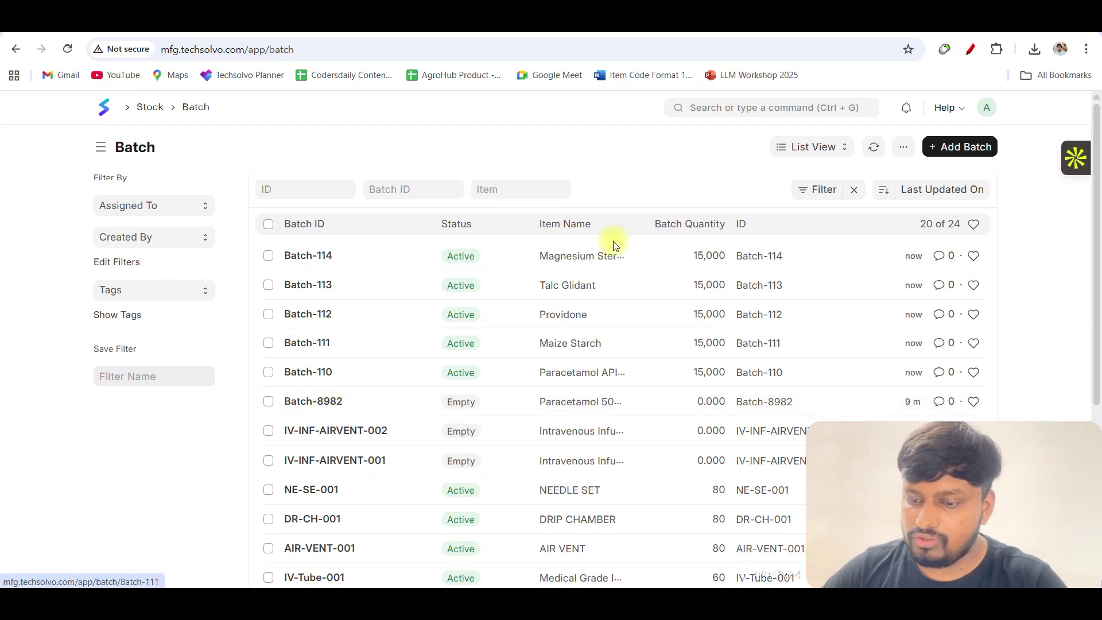
left_click(314, 403)
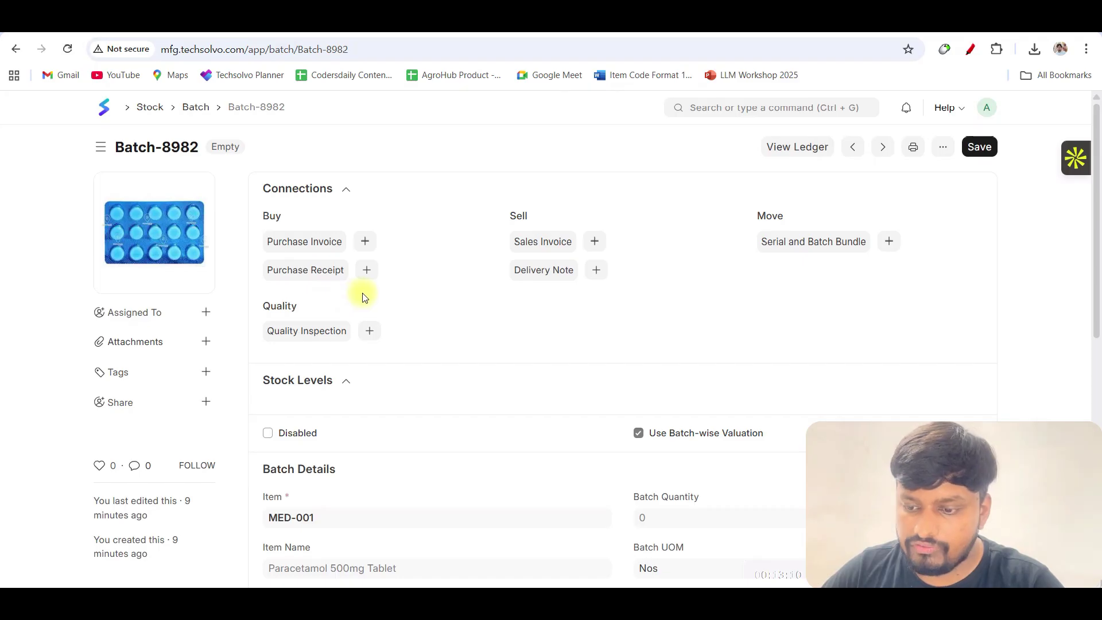
Step: Start a new Work Order with Paracetamol 500mg Tablet (MED-001) as the item to manufacture
left_click(764, 110)
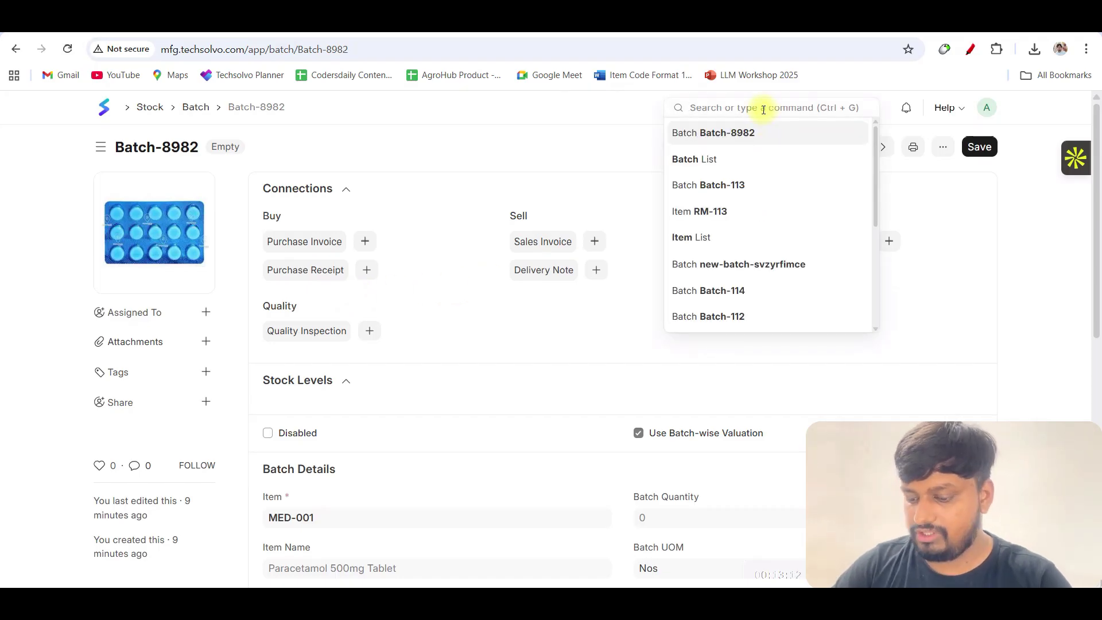
type("work order")
key("Down")
key("Down")
key("Return")
left_click(254, 292)
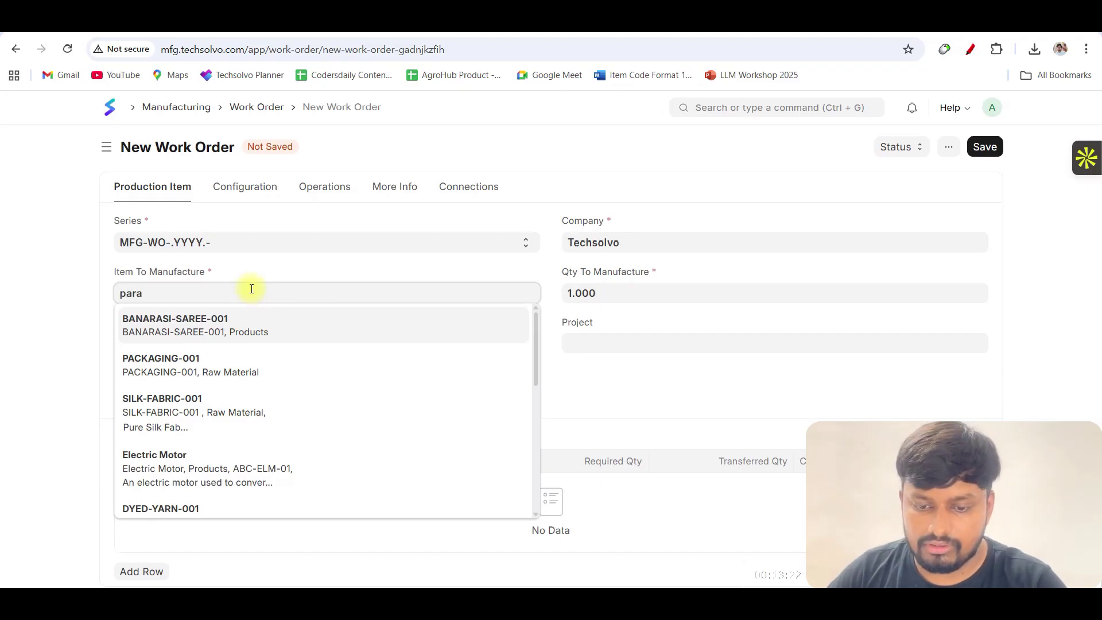
key("Return")
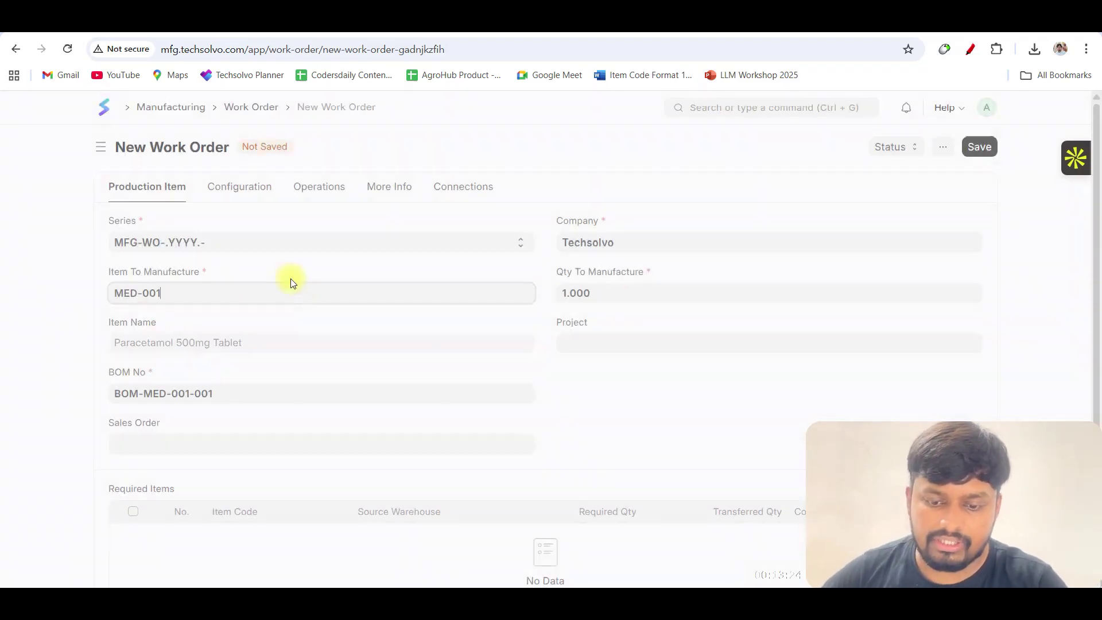
Step: Set the work order's quantity to manufacture to 100 and check the required quantities of the raw materials
scroll(300, 329, "down", 2)
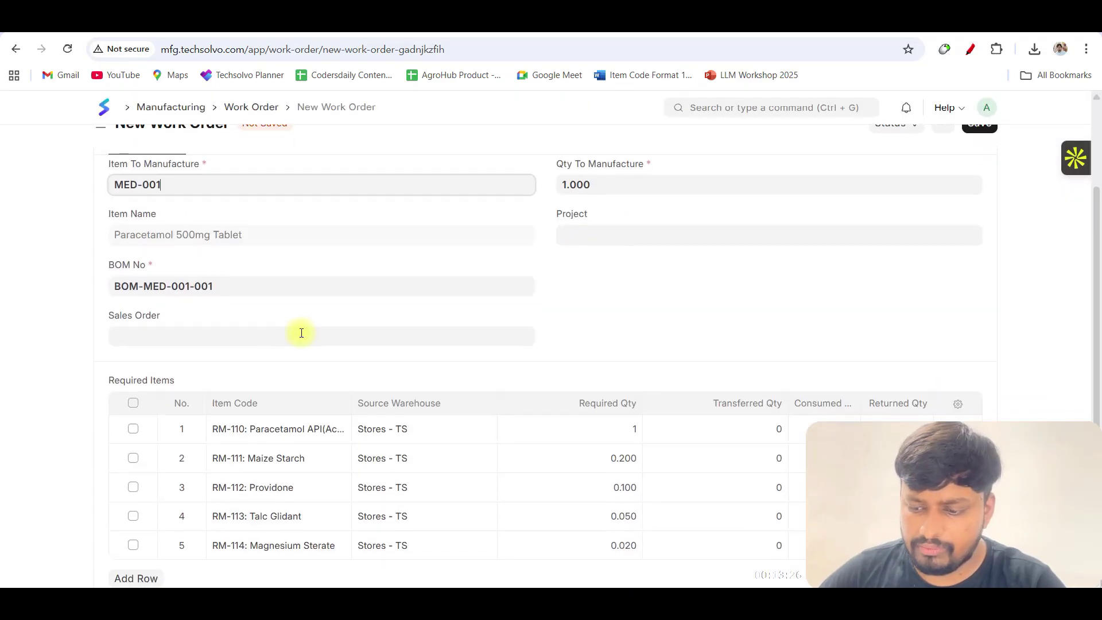
scroll(449, 303, "up", 2)
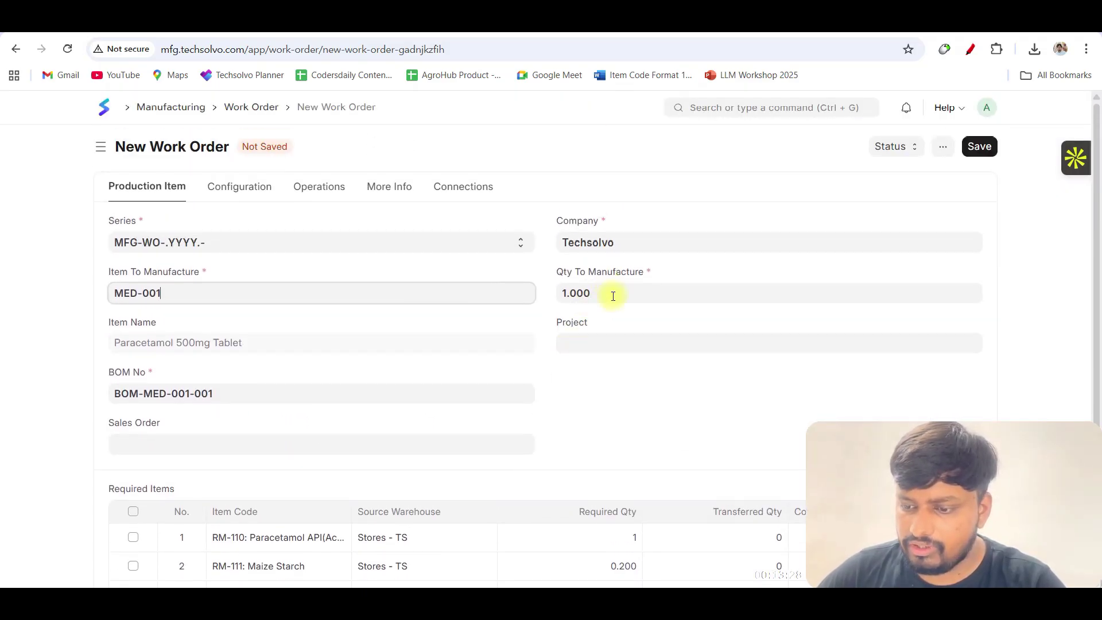
left_click(613, 296)
key("Return")
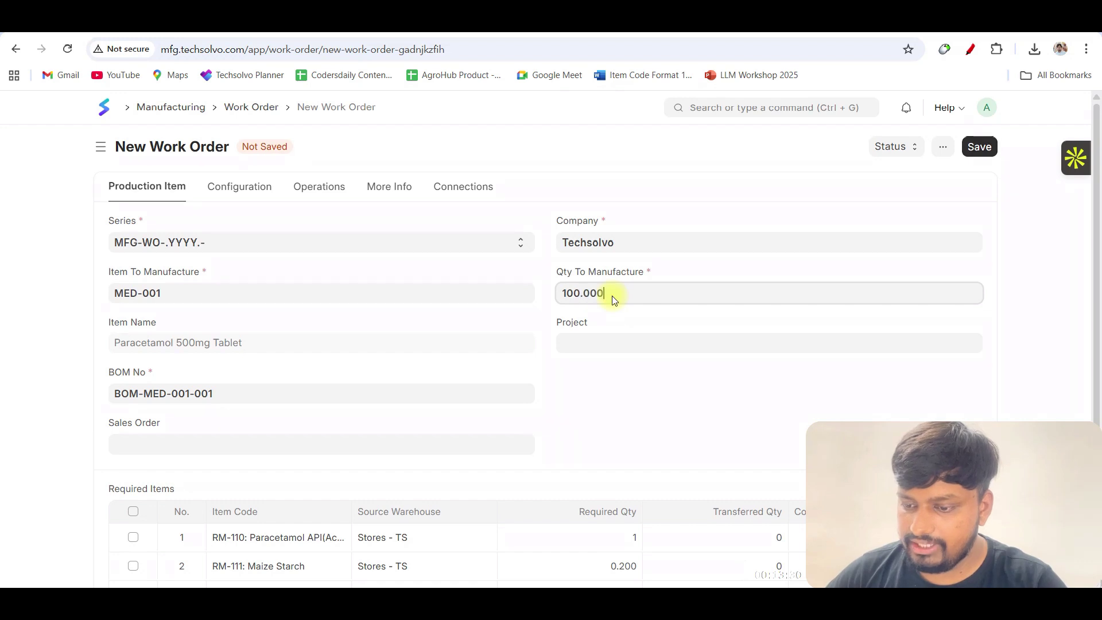
left_click(620, 398)
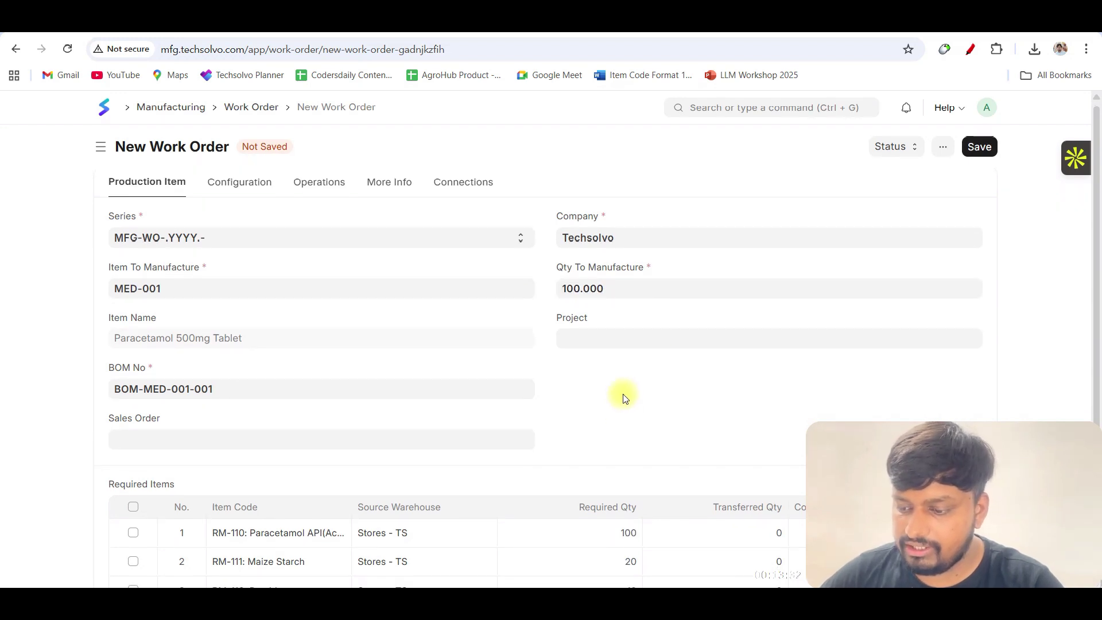
scroll(625, 430, "down", 2)
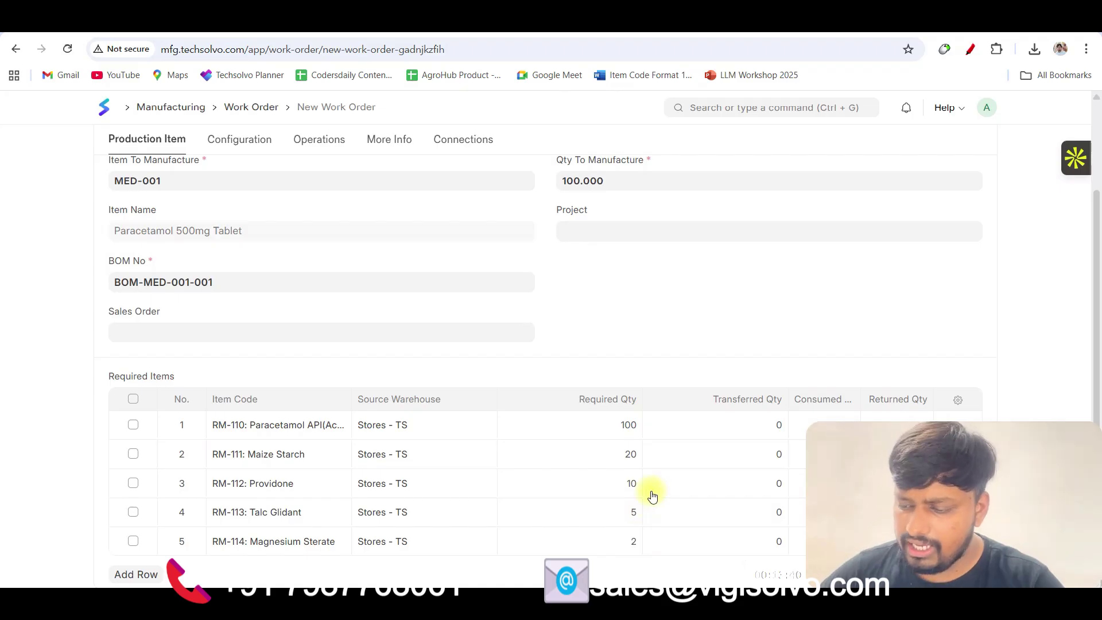
scroll(731, 256, "up", 2)
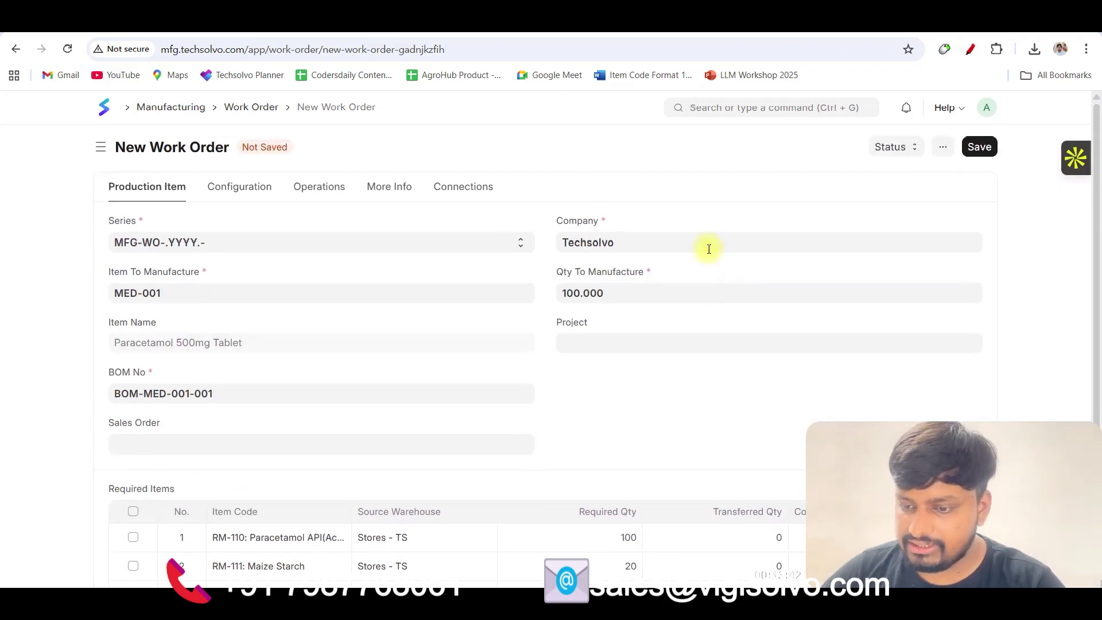
Step: Set both the Work-in-Progress Warehouse and the Target Warehouse of the work order to Stores - TS and save it
key("ctrl+s")
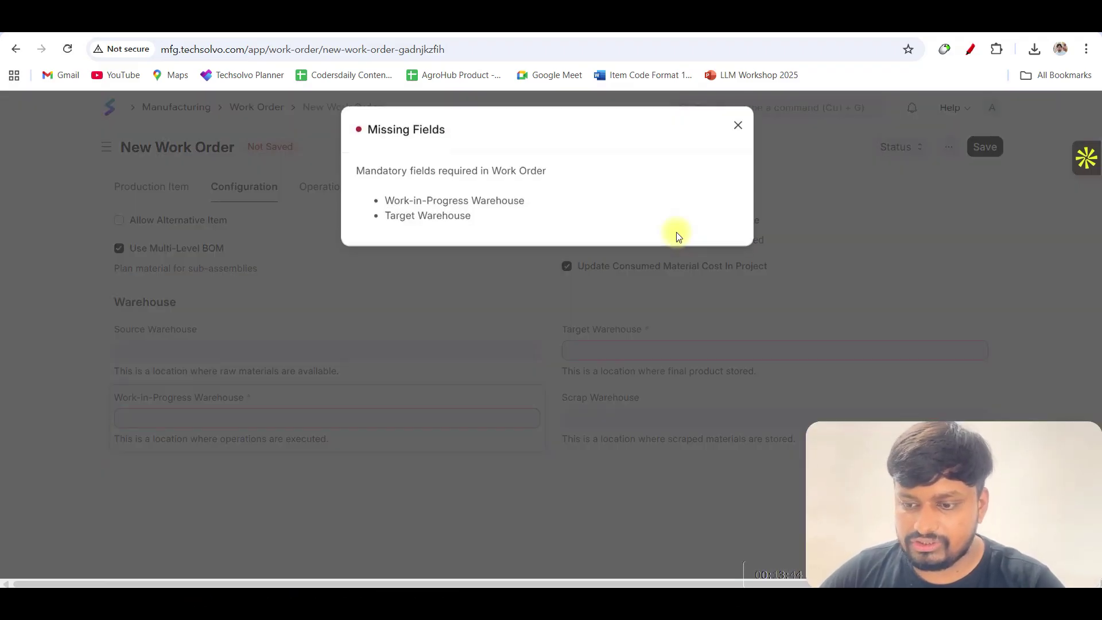
left_click(737, 129)
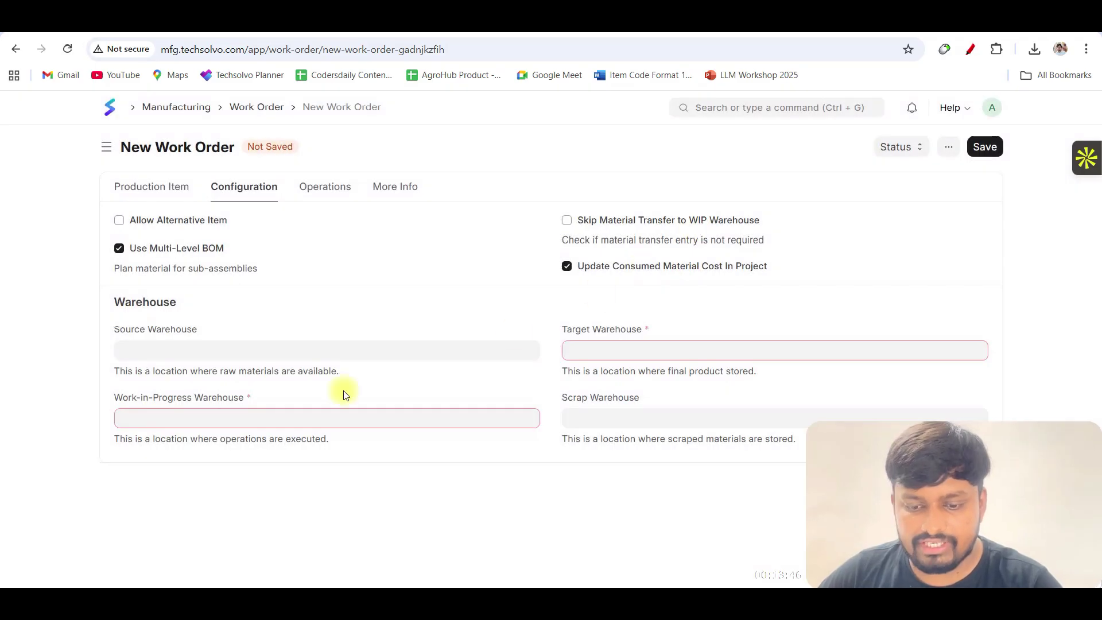
left_click(269, 417)
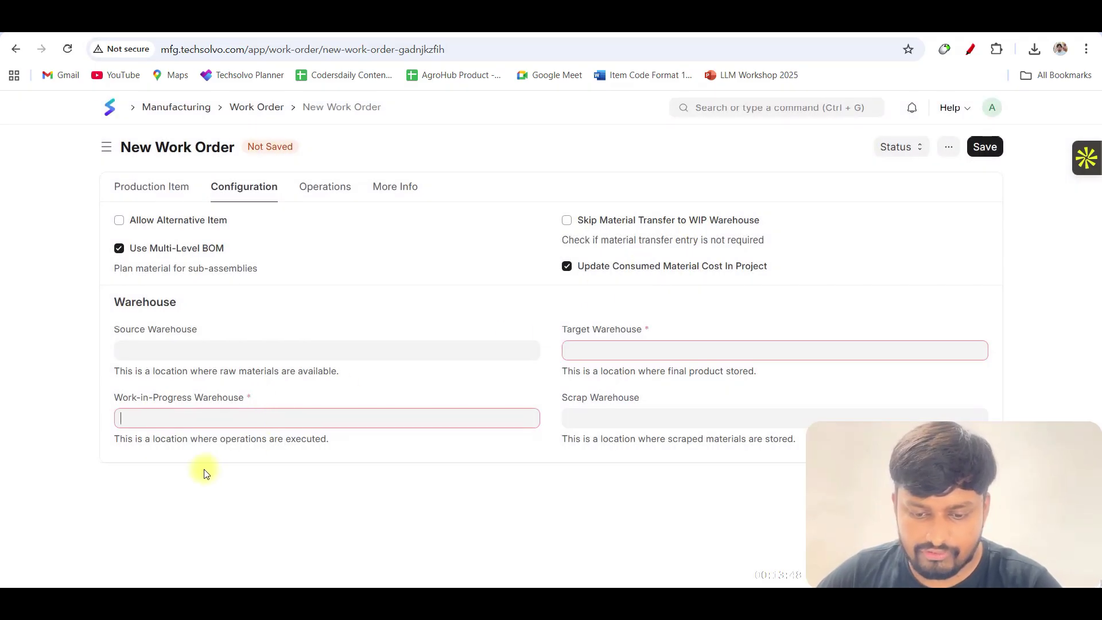
left_click(197, 475)
left_click(620, 350)
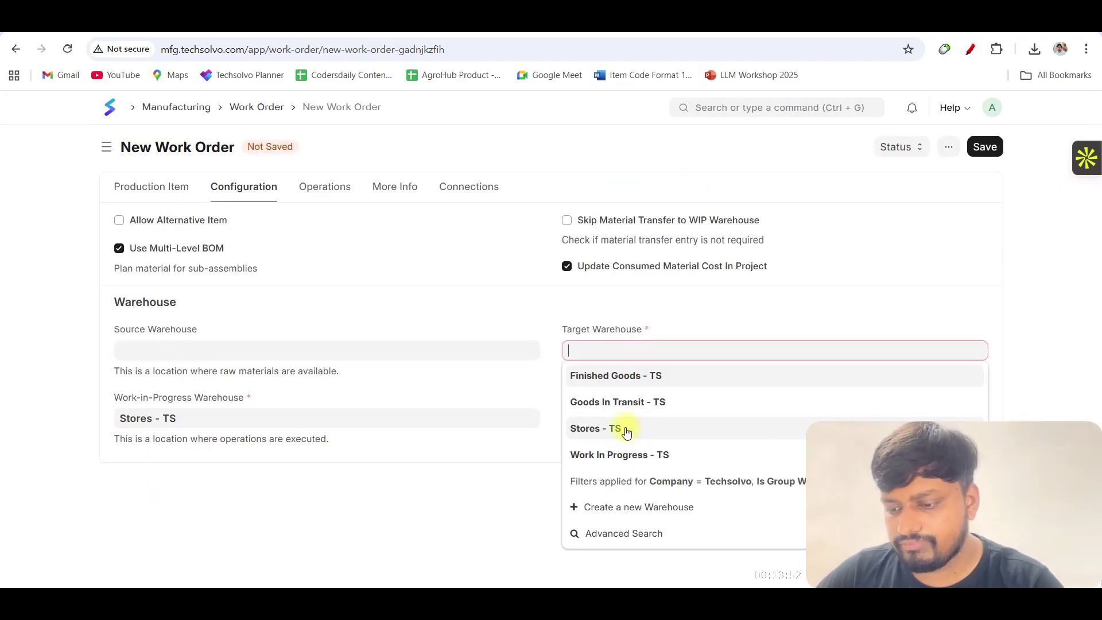
left_click(626, 426)
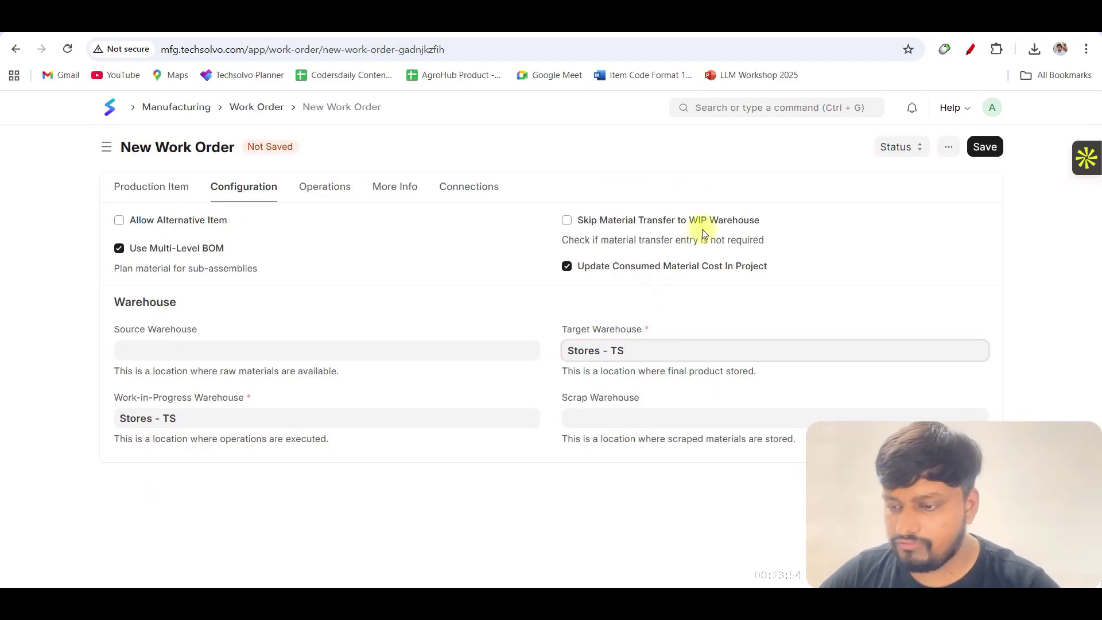
key("ctrl+s")
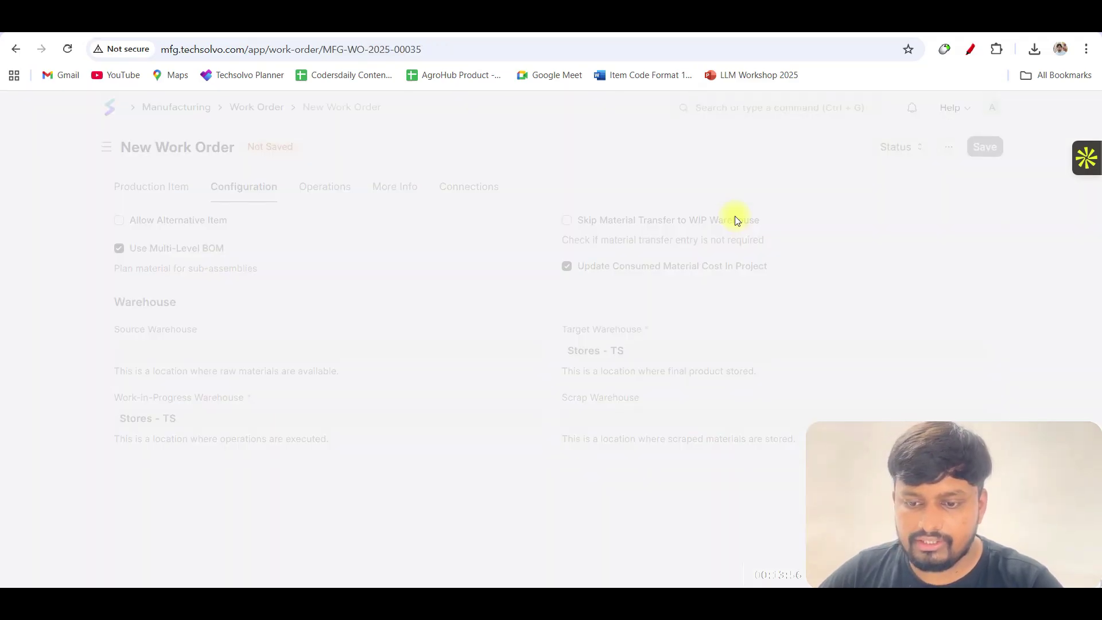
Step: Check the required items of the saved work order for MED-001 and submit it
scroll(733, 258, "down", 4)
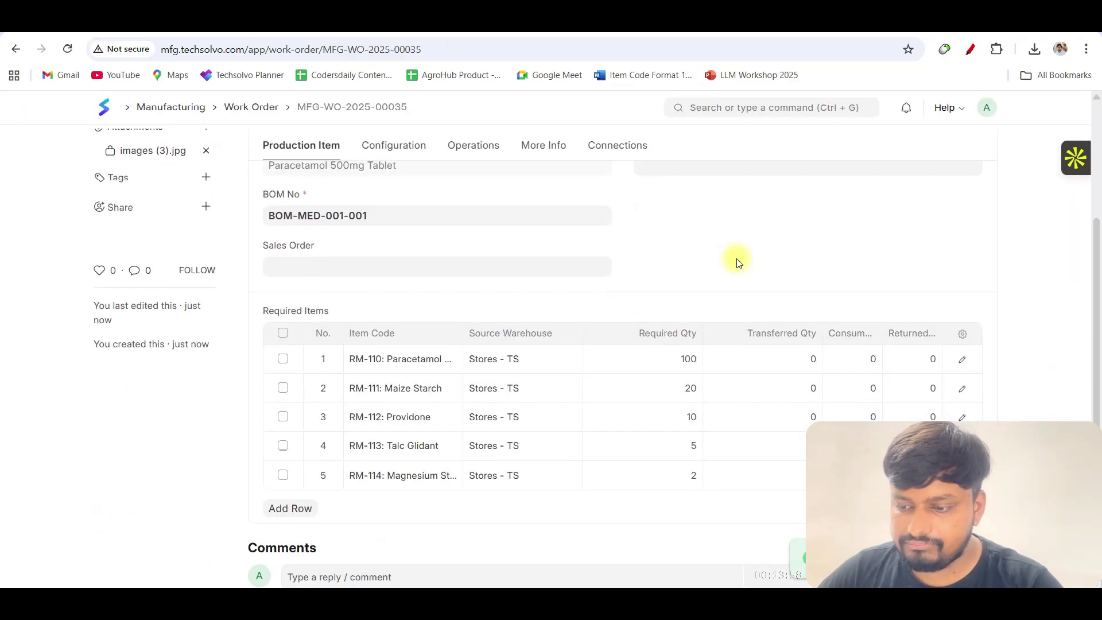
key("ctrl+s")
left_click(723, 222)
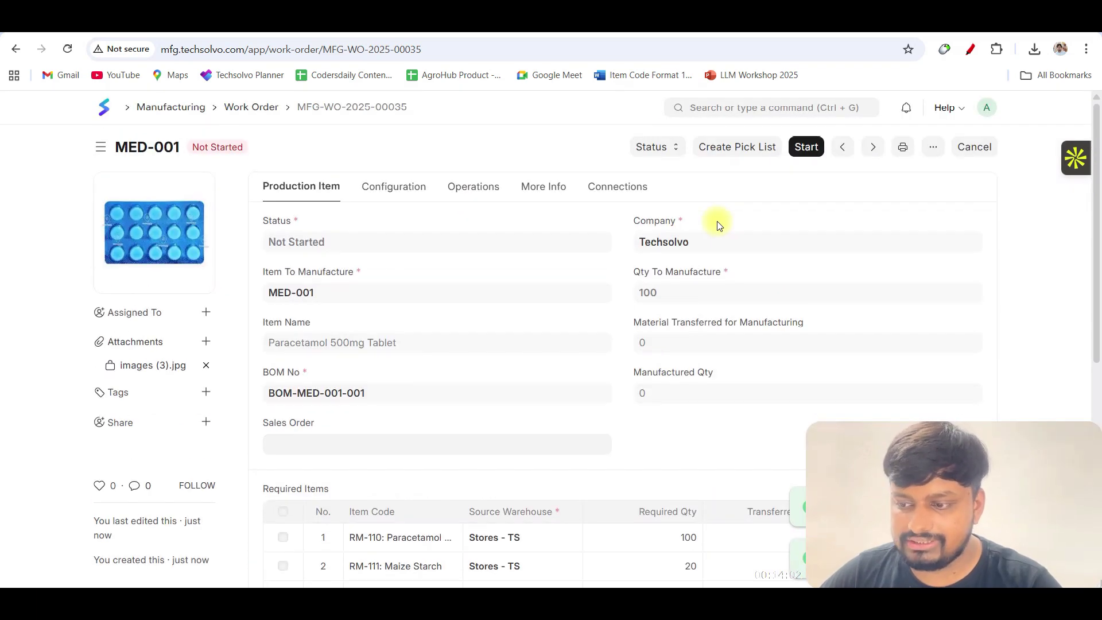
left_click(806, 148)
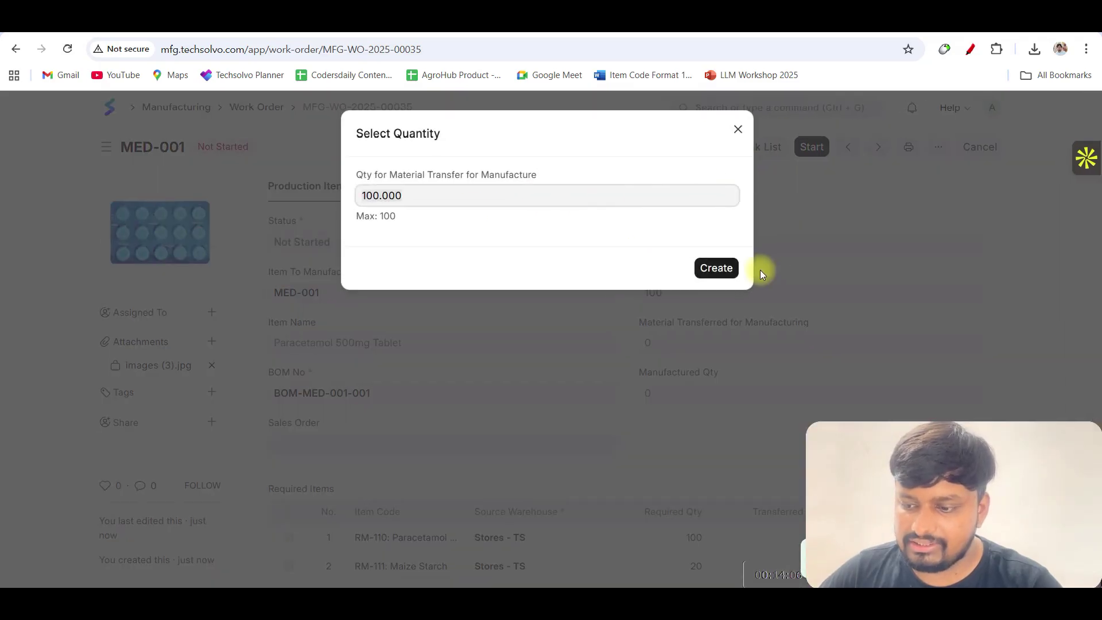
left_click(719, 268)
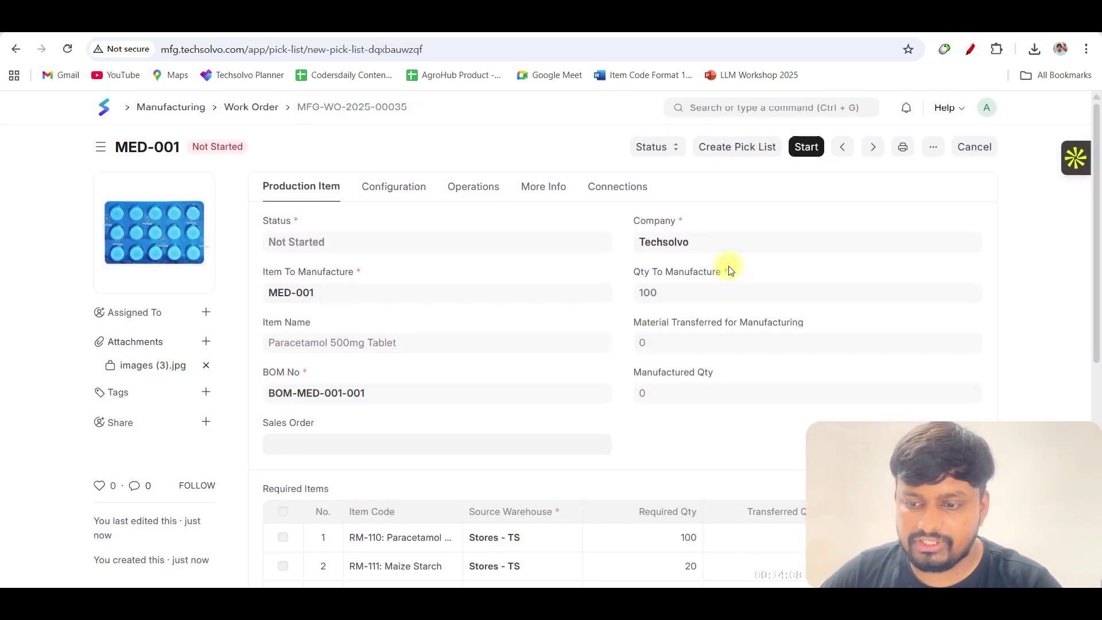
scroll(519, 313, "down", 4)
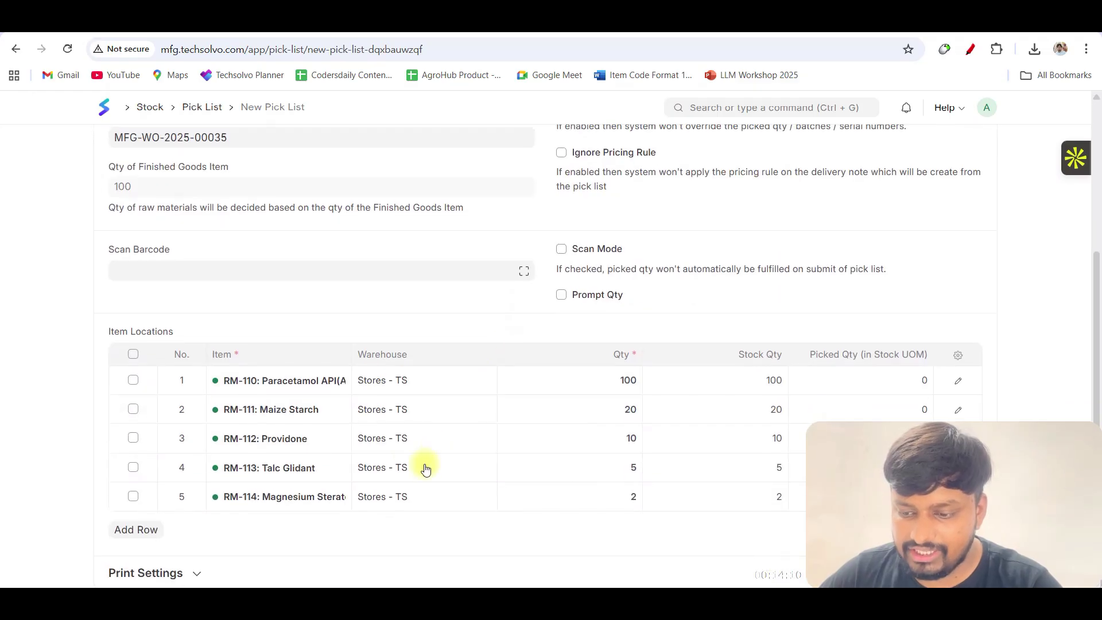
scroll(718, 394, "up", 4)
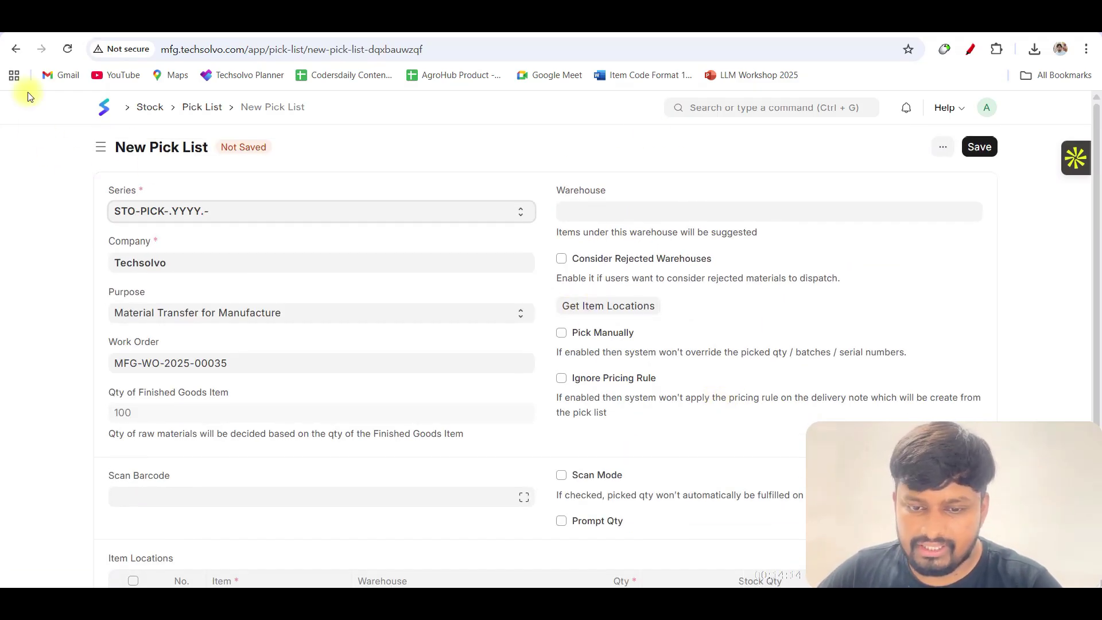
left_click(16, 49)
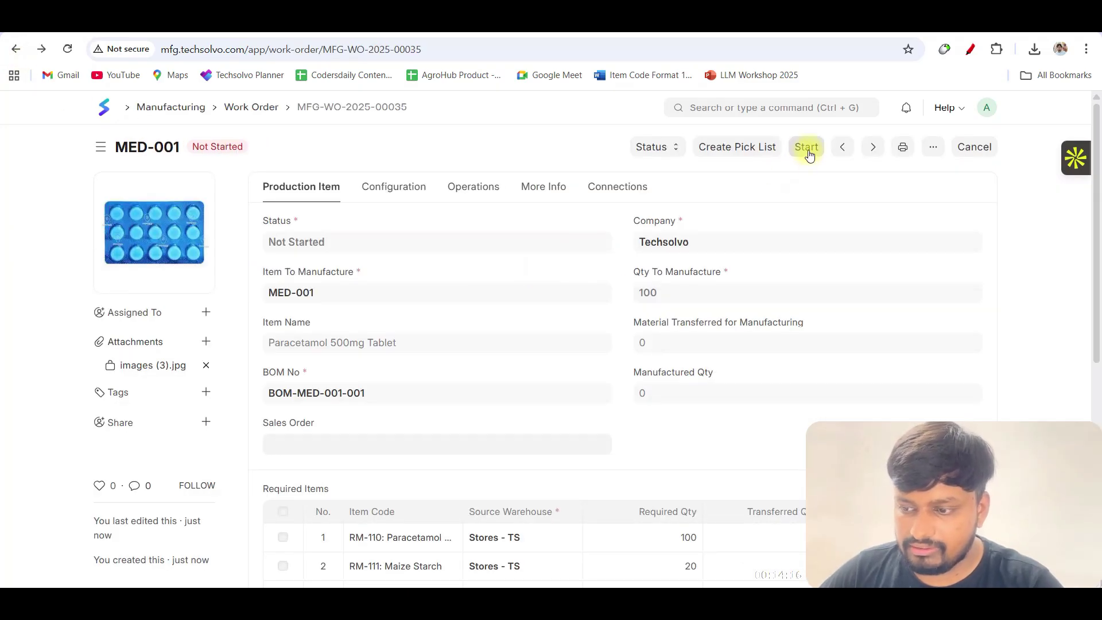
Step: Start the work order with a Material Transfer for Manufacture stock entry for 100 units and review its item rows
left_click(806, 147)
left_click(711, 268)
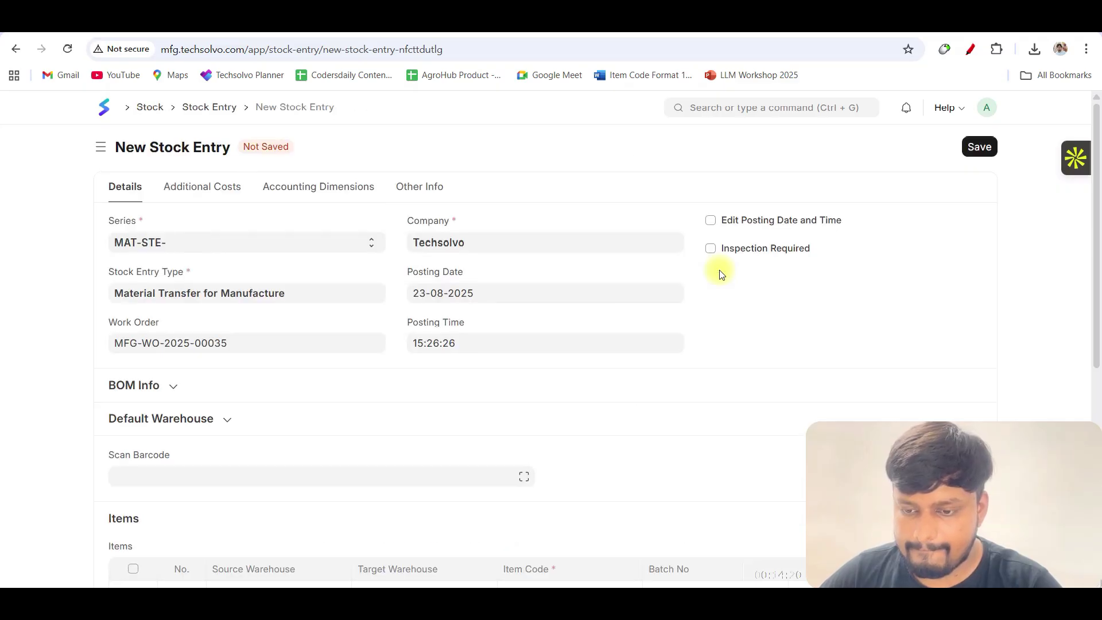
scroll(637, 301, "down", 5)
scroll(620, 308, "up", 4)
scroll(465, 372, "down", 5)
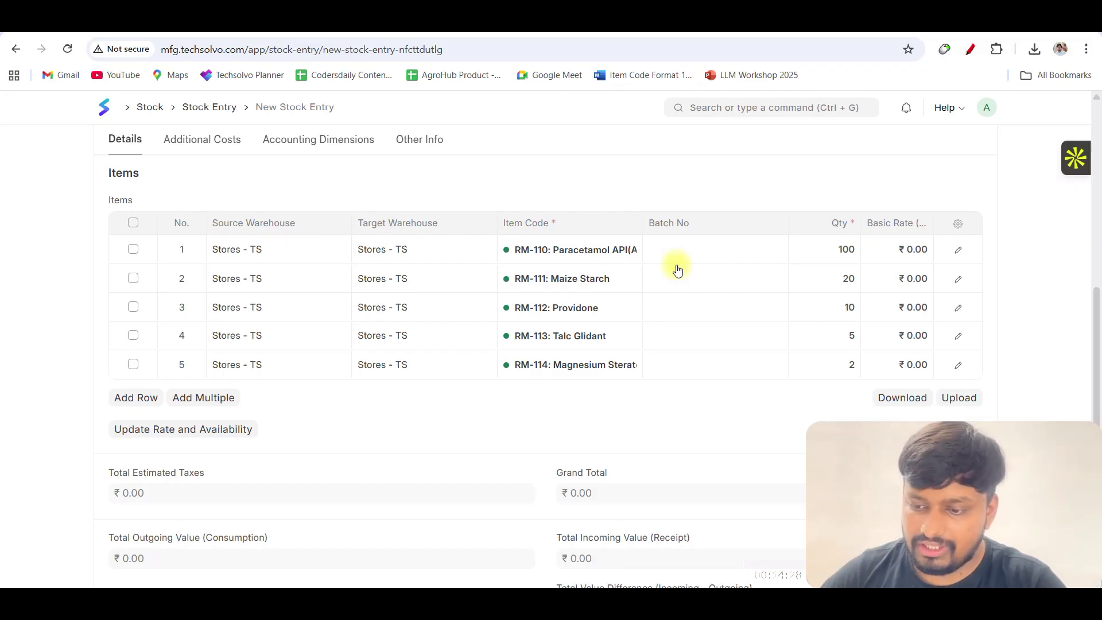
Step: Assign Batch-110, Batch-111, Batch-112, Batch-113 and Batch-114 to the matching raw material rows RM-110 to RM-114 of the transfer entry
left_click(718, 256)
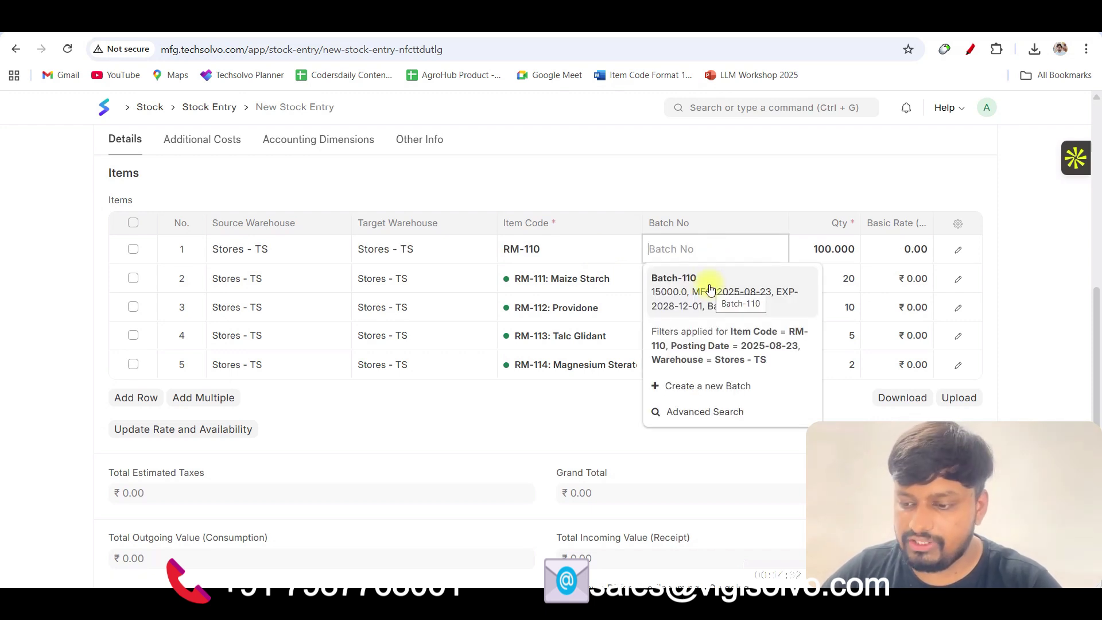
left_click(711, 290)
left_click(700, 279)
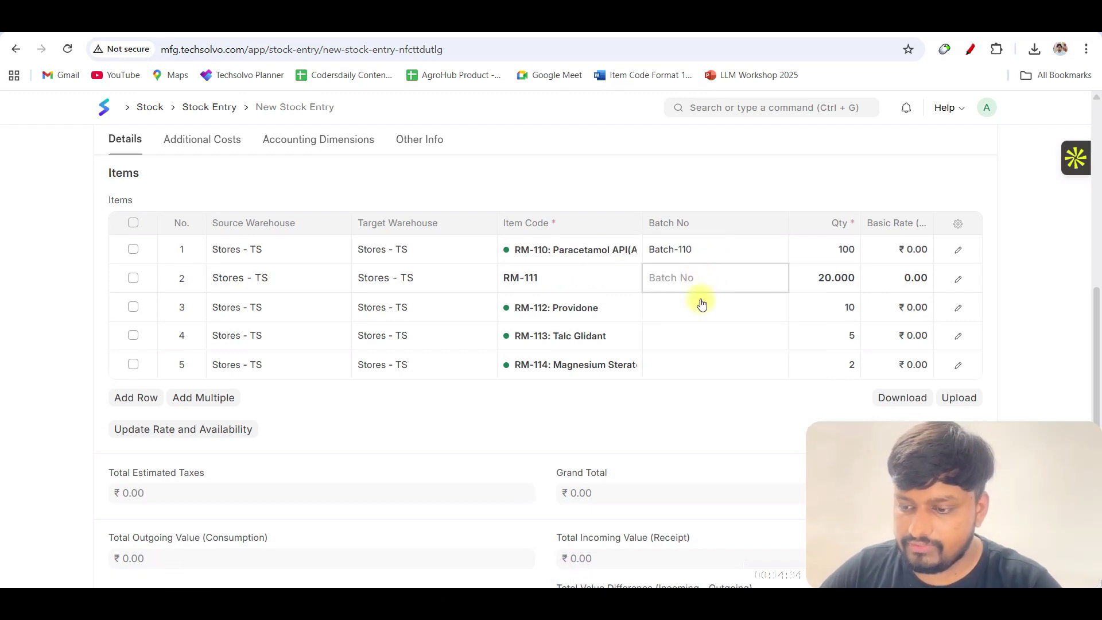
left_click(701, 304)
left_click(698, 307)
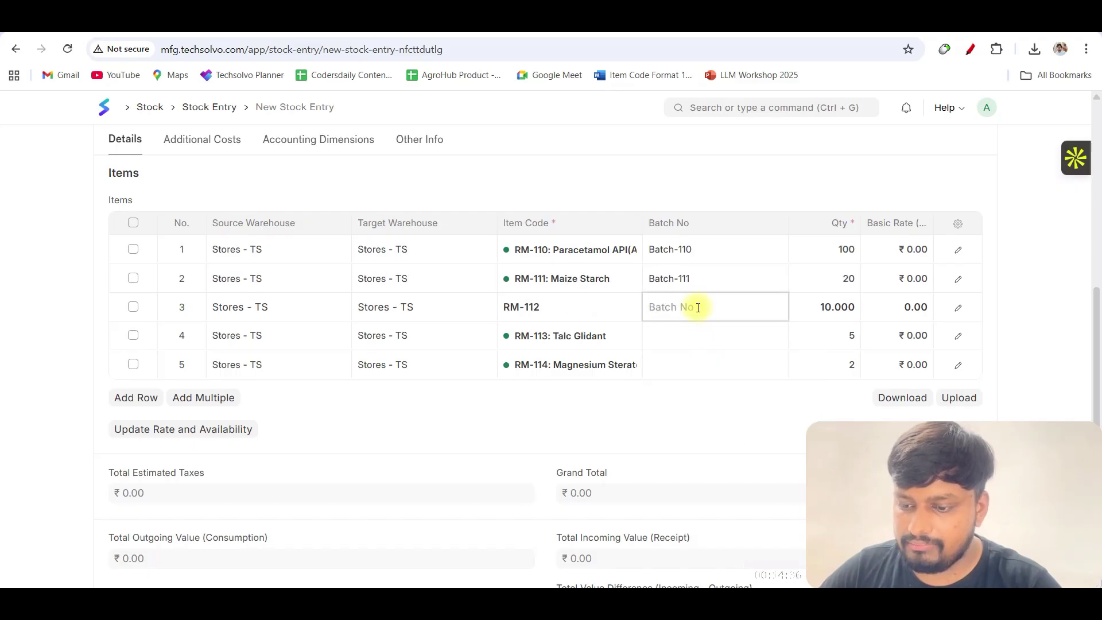
left_click(696, 340)
left_click(694, 337)
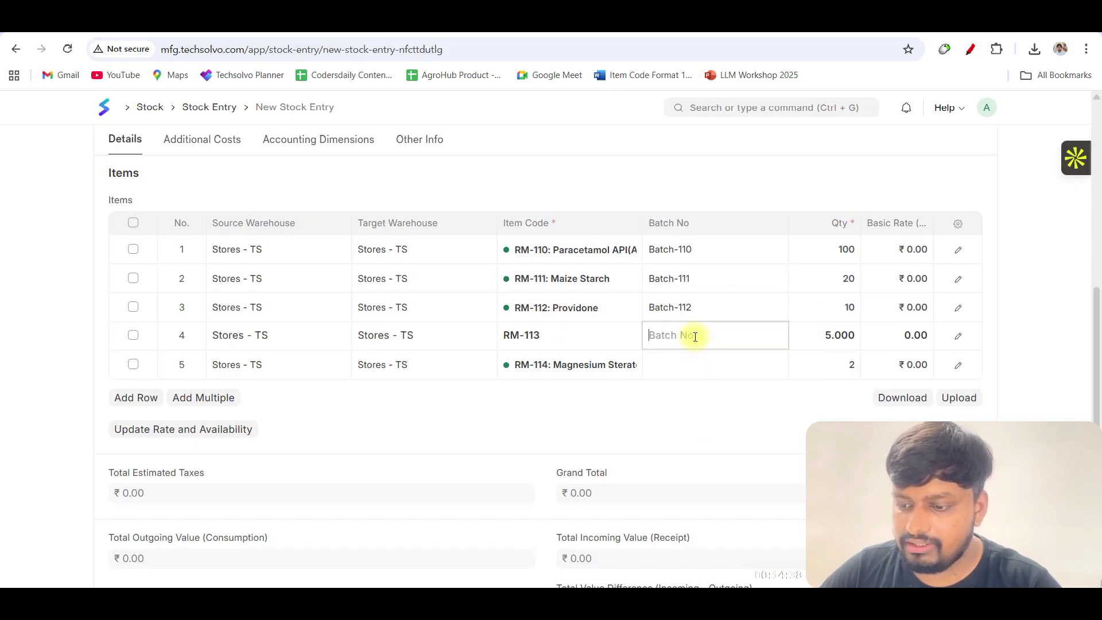
left_click(689, 364)
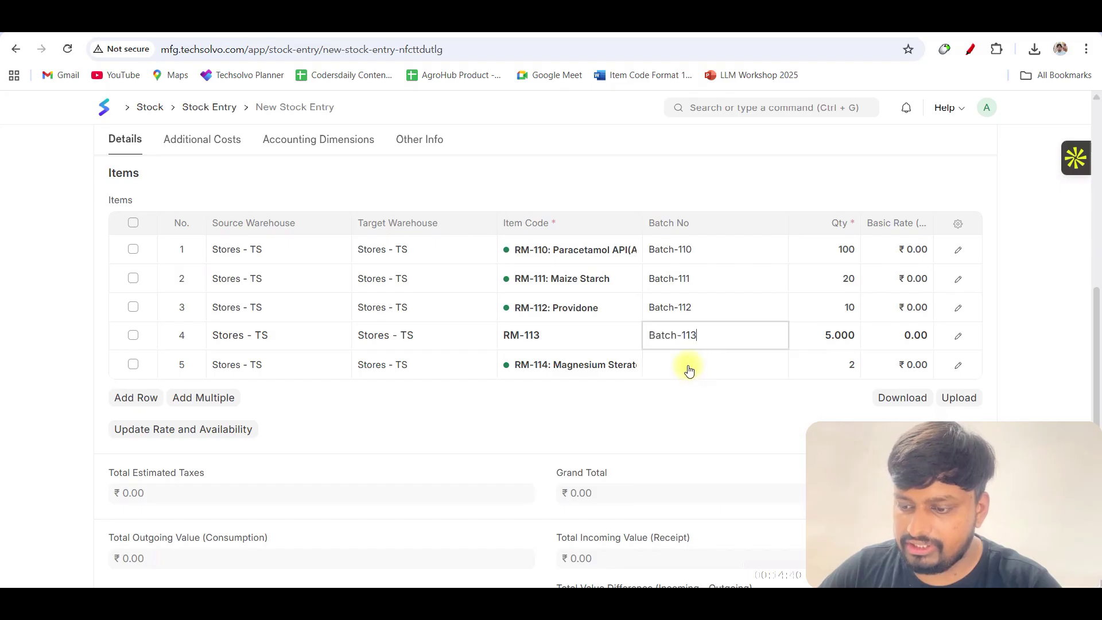
left_click(689, 365)
left_click(687, 396)
Step: Save and submit the Material Transfer for Manufacture entry and check the batch numbers in its item rows
scroll(688, 369, "up", 5)
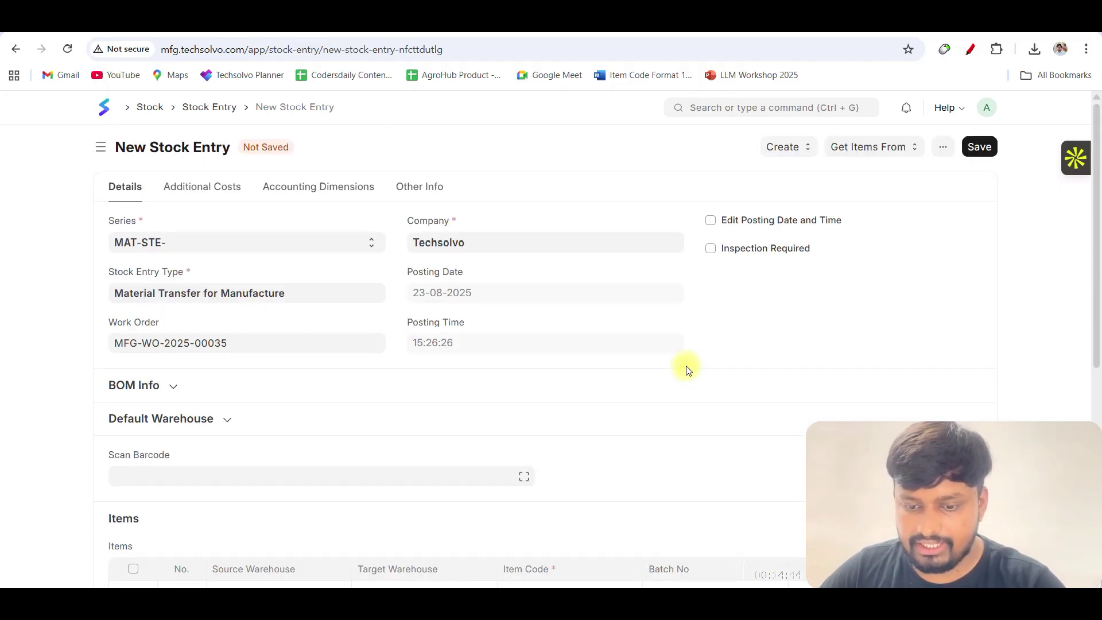
key("ctrl+s")
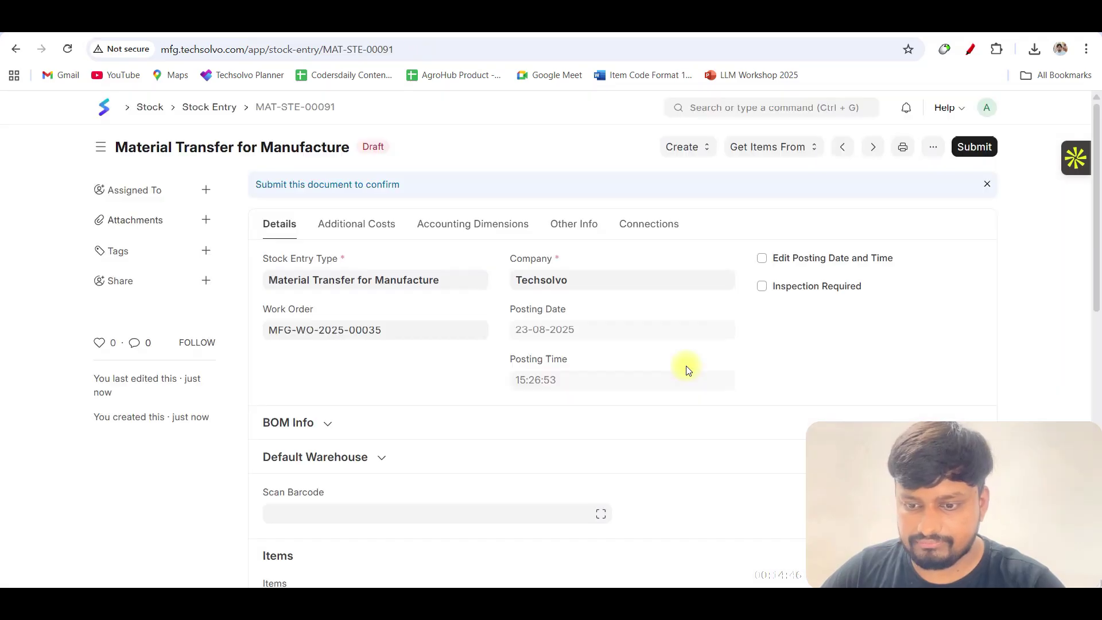
key("ctrl+s")
left_click(725, 224)
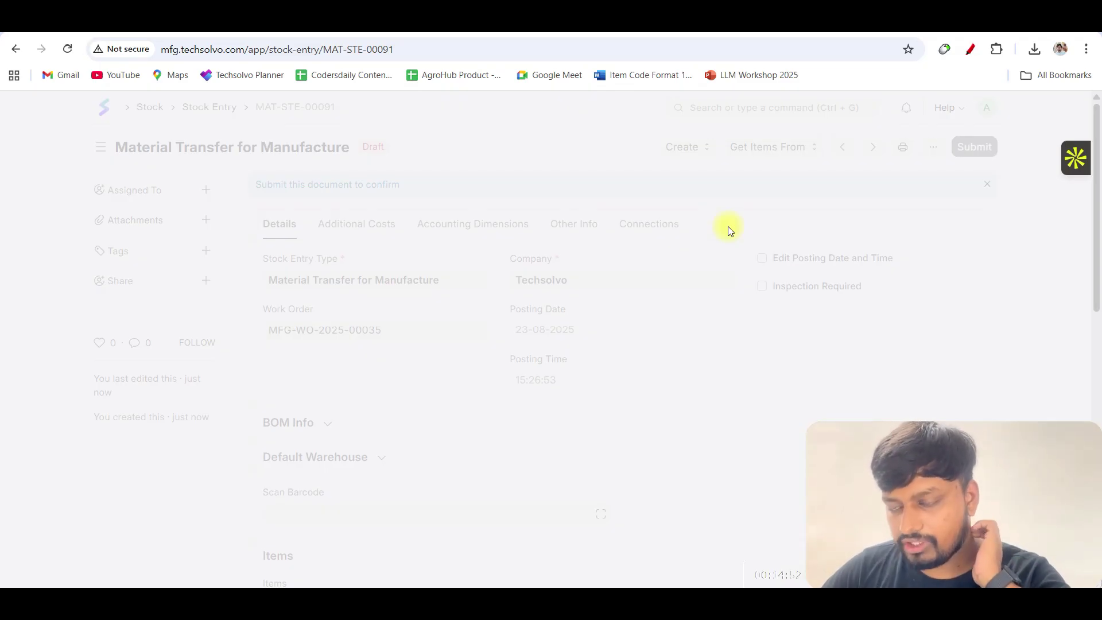
scroll(729, 229, "down", 5)
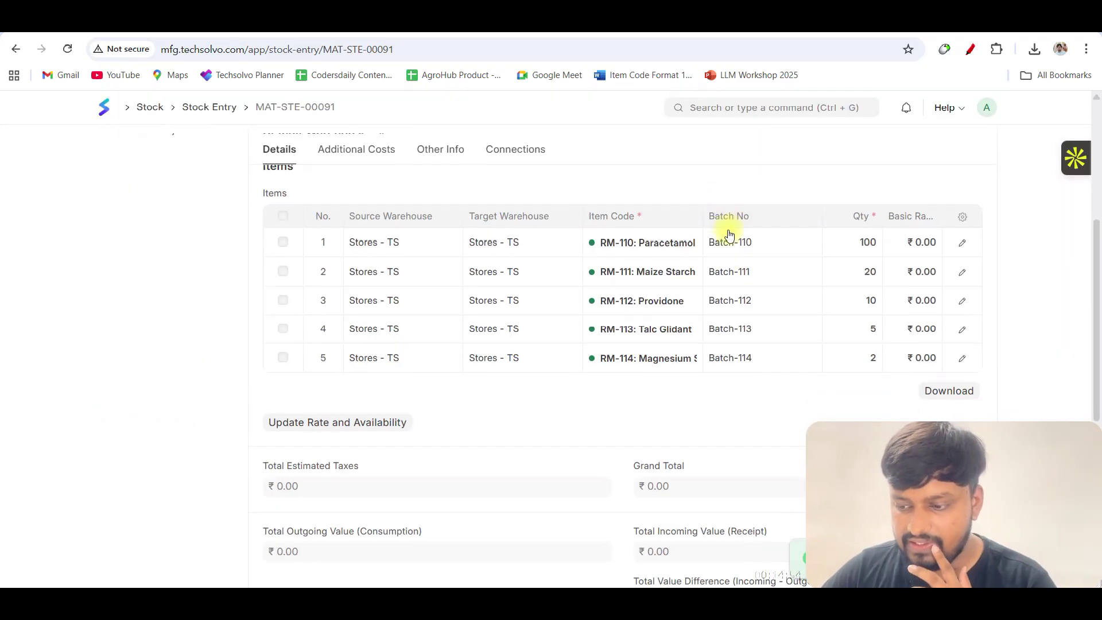
scroll(453, 244, "up", 5)
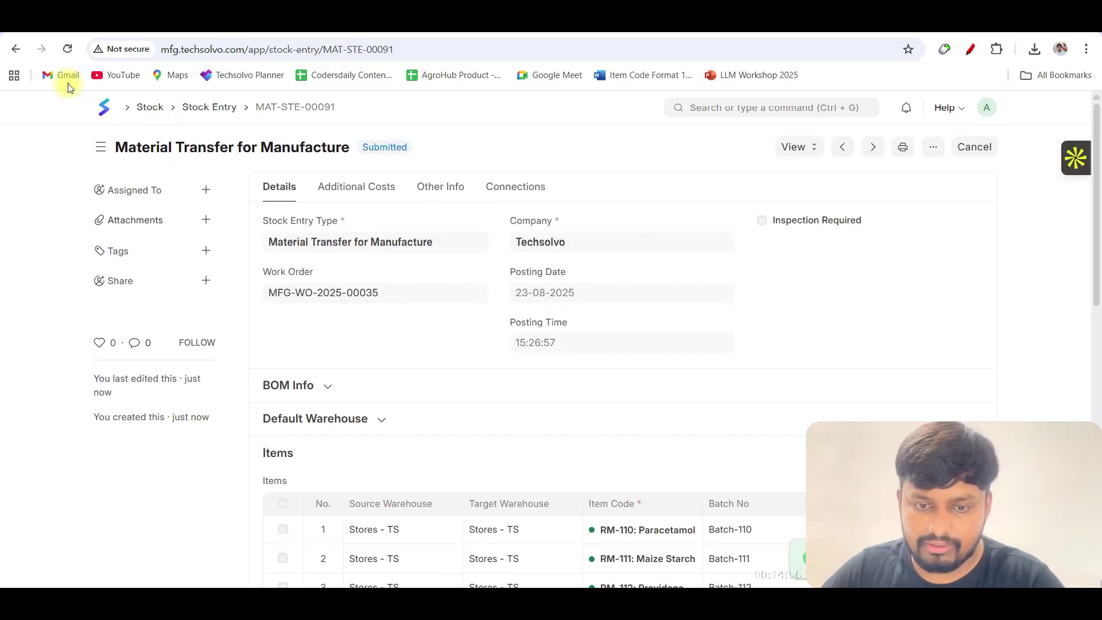
Step: Return to the work order and finish it by creating a Manufacture stock entry for 100 units
left_click(16, 49)
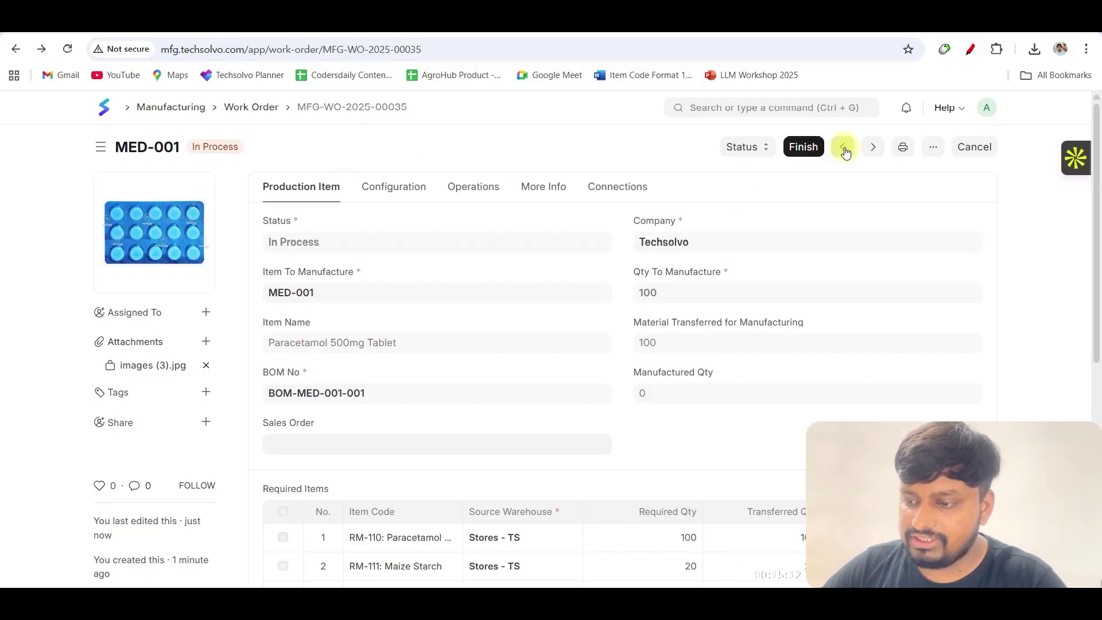
left_click(807, 150)
left_click(714, 258)
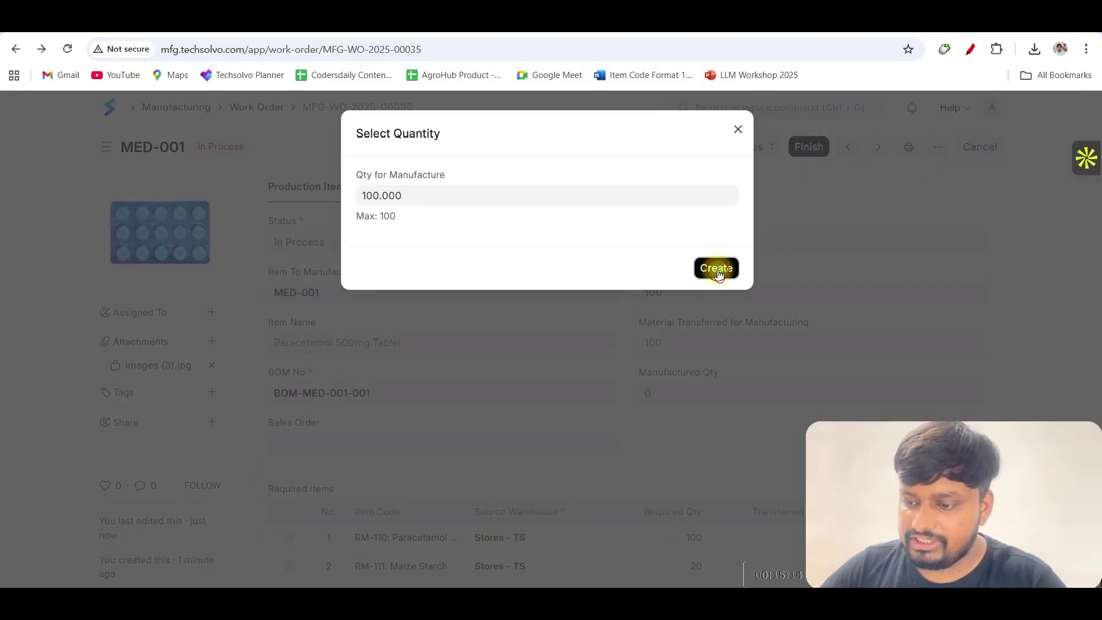
scroll(632, 280, "down", 4)
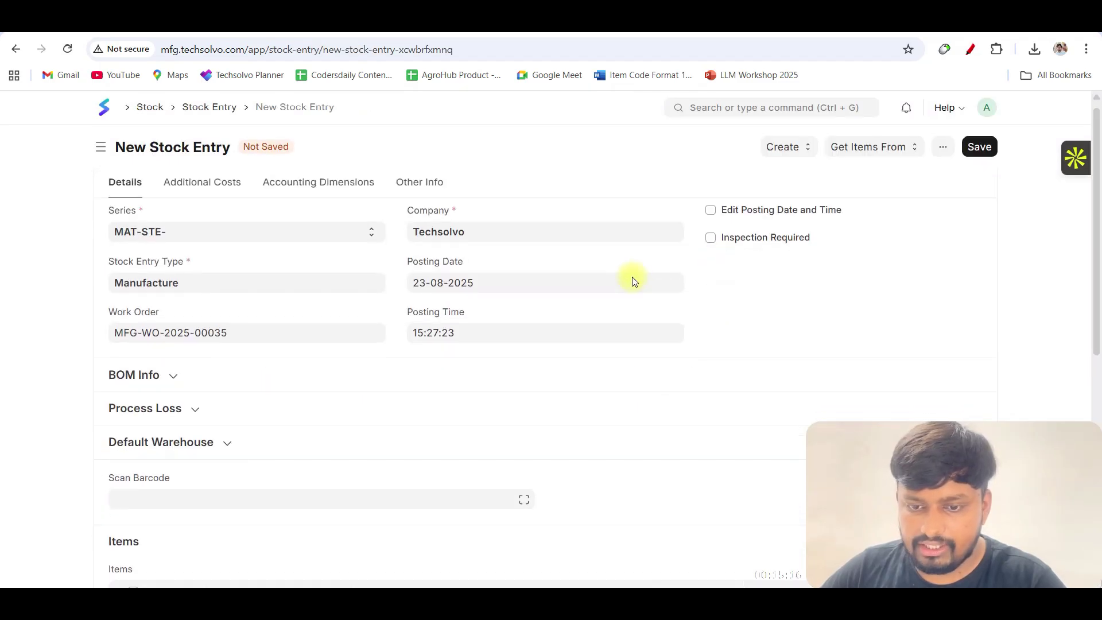
scroll(630, 281, "down", 4)
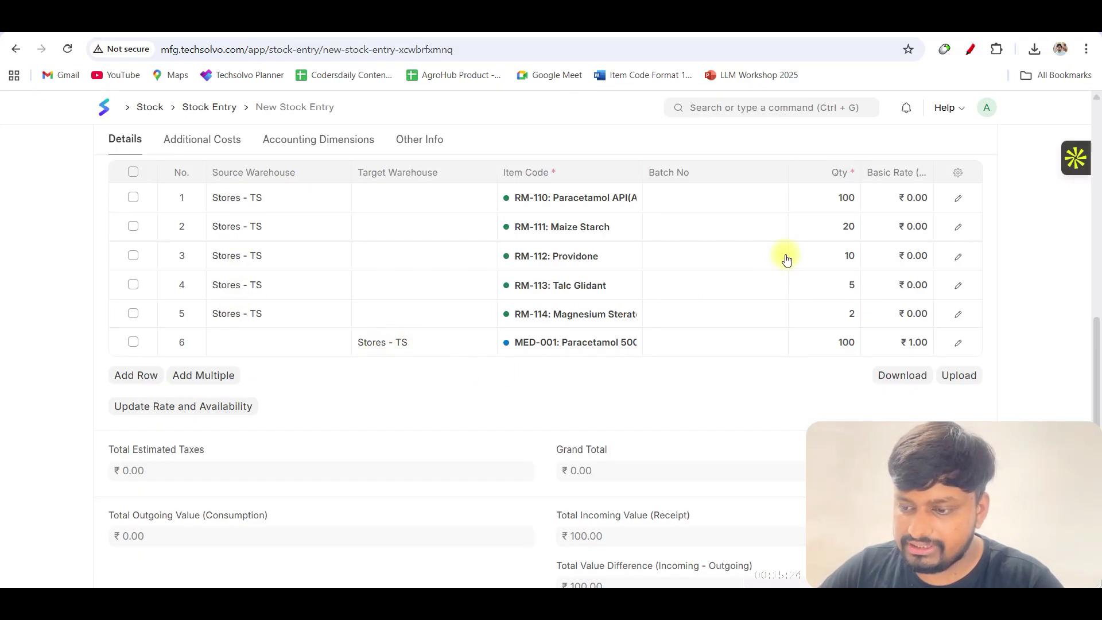
Step: Assign Batch-110 to Batch-114 to the matching raw material rows RM-110 to RM-114 of the Manufacture entry
left_click(706, 198)
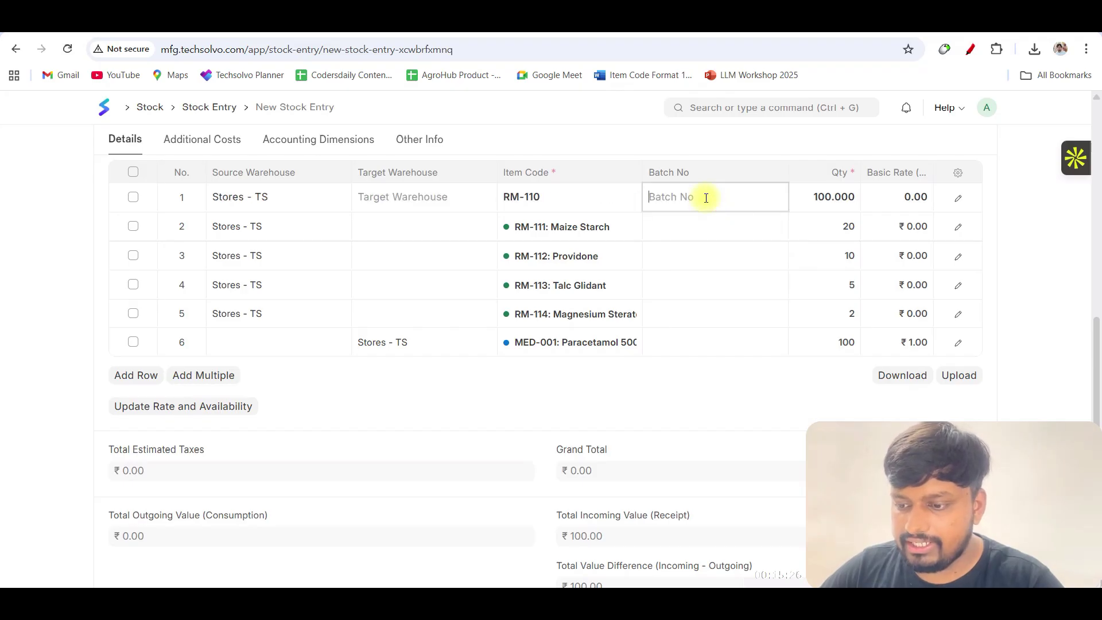
left_click(706, 224)
left_click(701, 227)
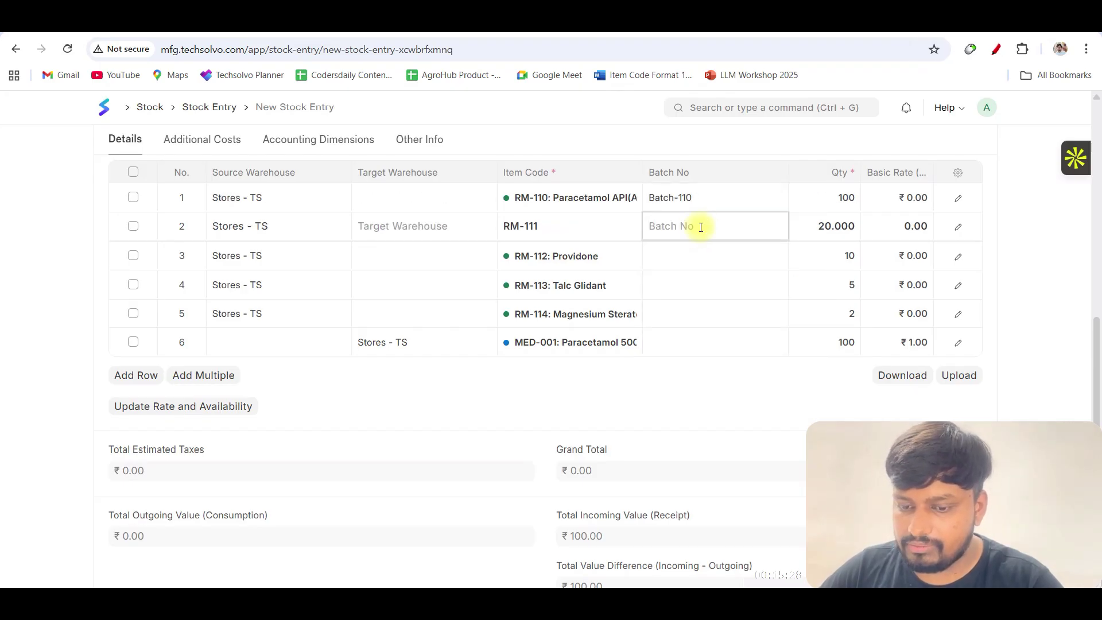
left_click(697, 253)
left_click(698, 265)
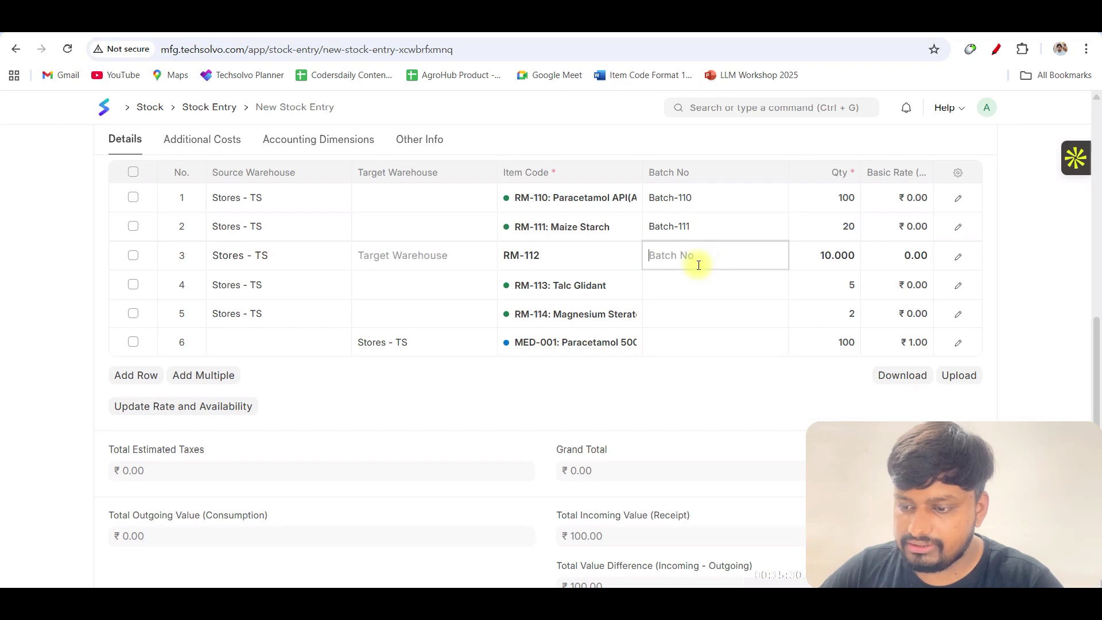
left_click(703, 289)
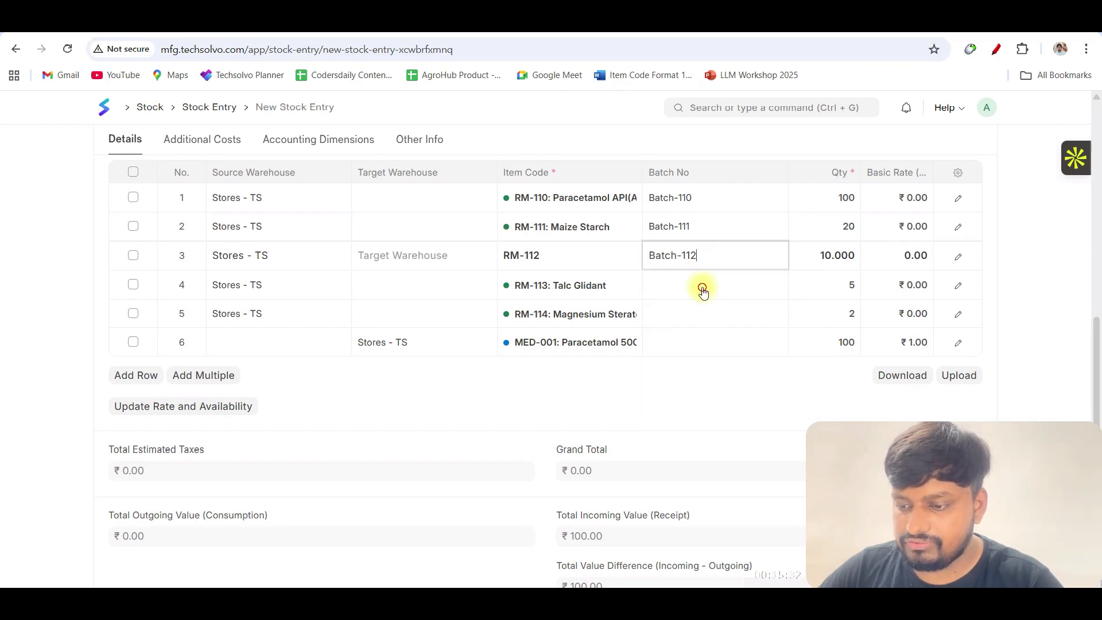
left_click(703, 290)
left_click(701, 315)
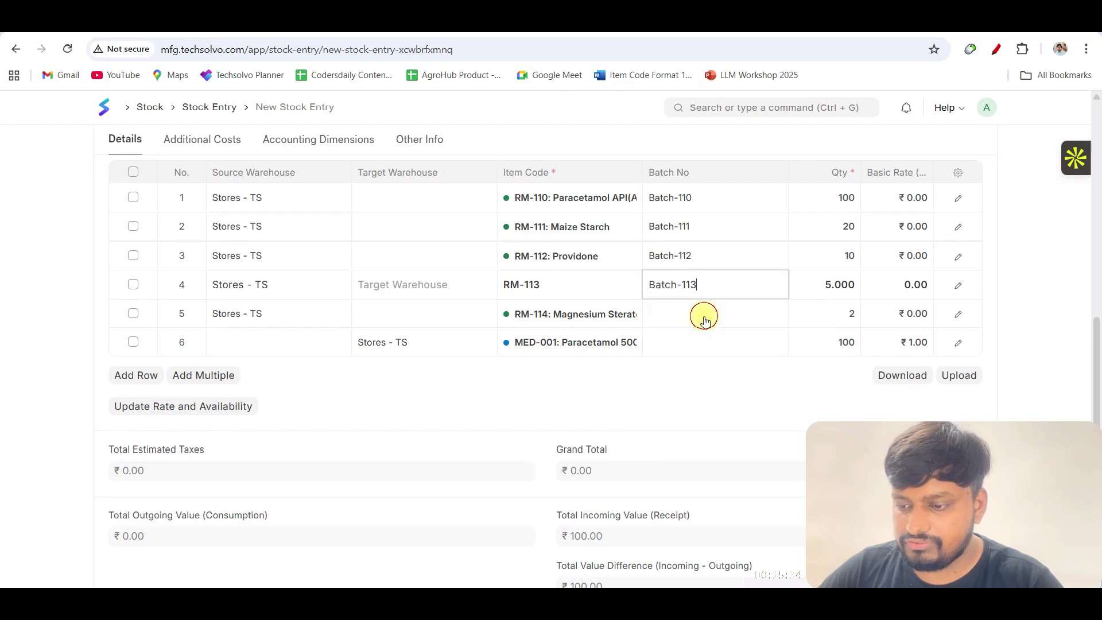
left_click(696, 312)
left_click(693, 339)
Step: Assign Batch-8982 to the finished item MED-001 in the Manufacture entry
left_click(692, 344)
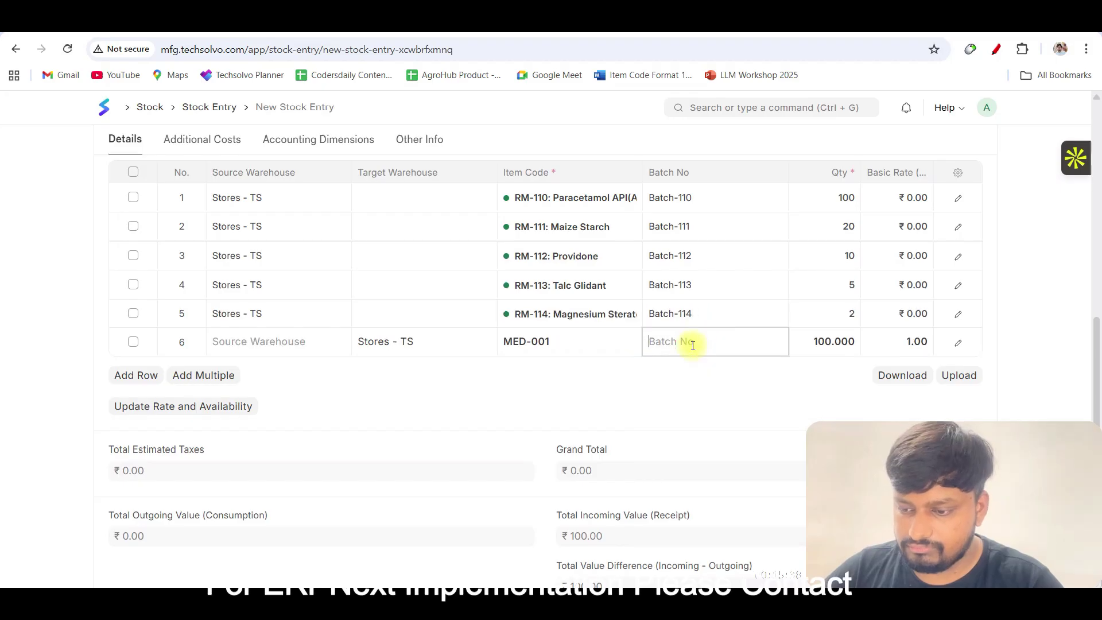
left_click(696, 372)
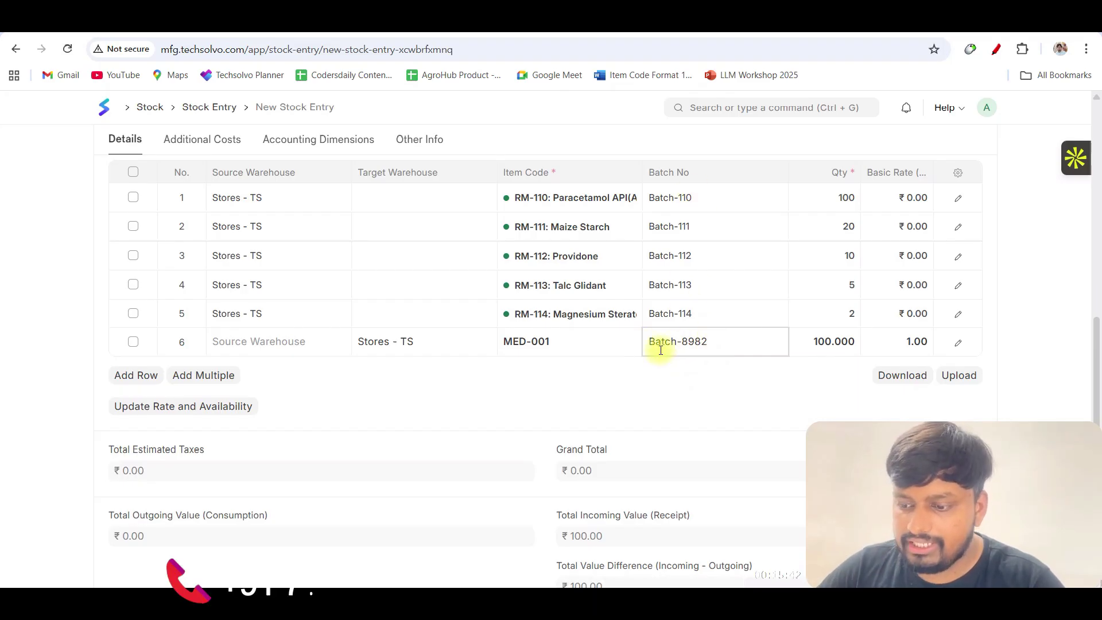
left_click_drag(649, 341, 711, 342)
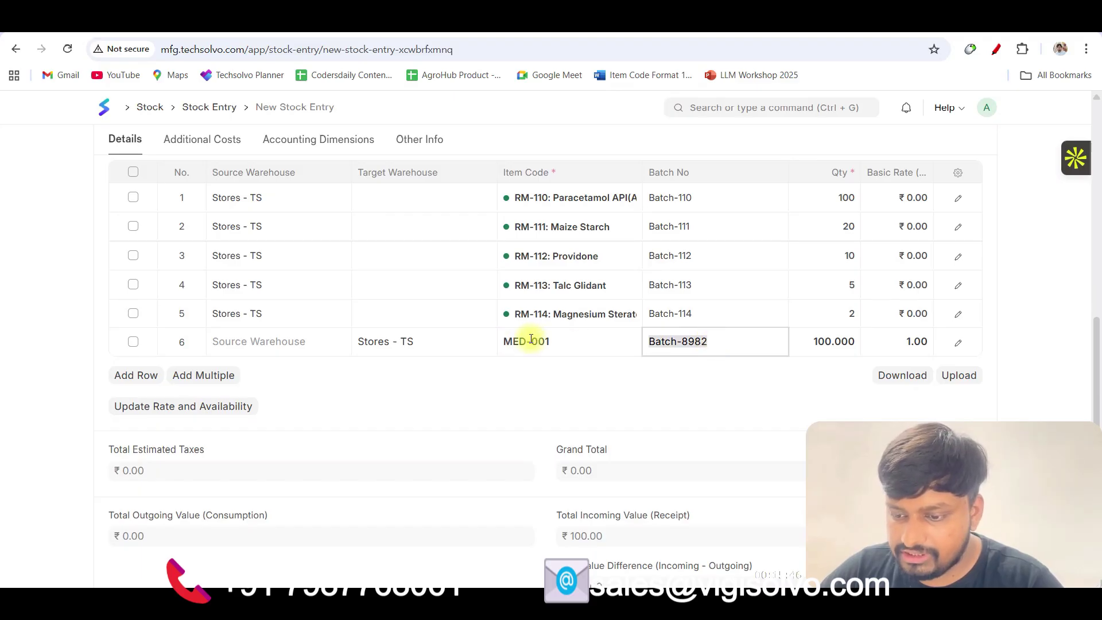
mouse_move(529, 339)
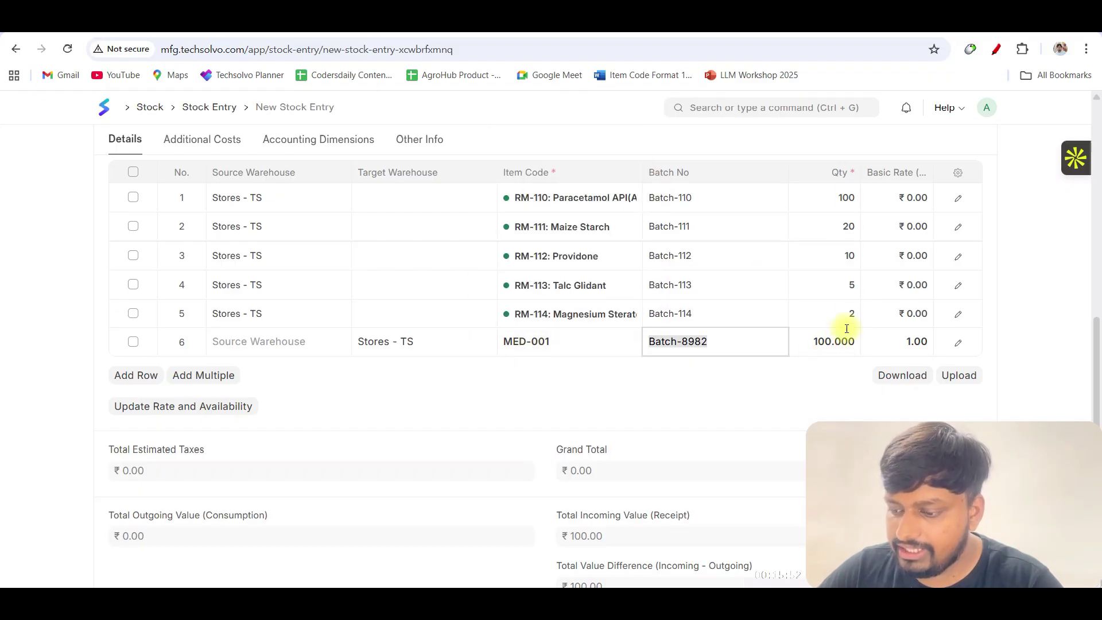
Step: Save and submit the Manufacture stock entry
scroll(844, 325, "up", 5)
scroll(849, 331, "up", 1)
key("ctrl+s")
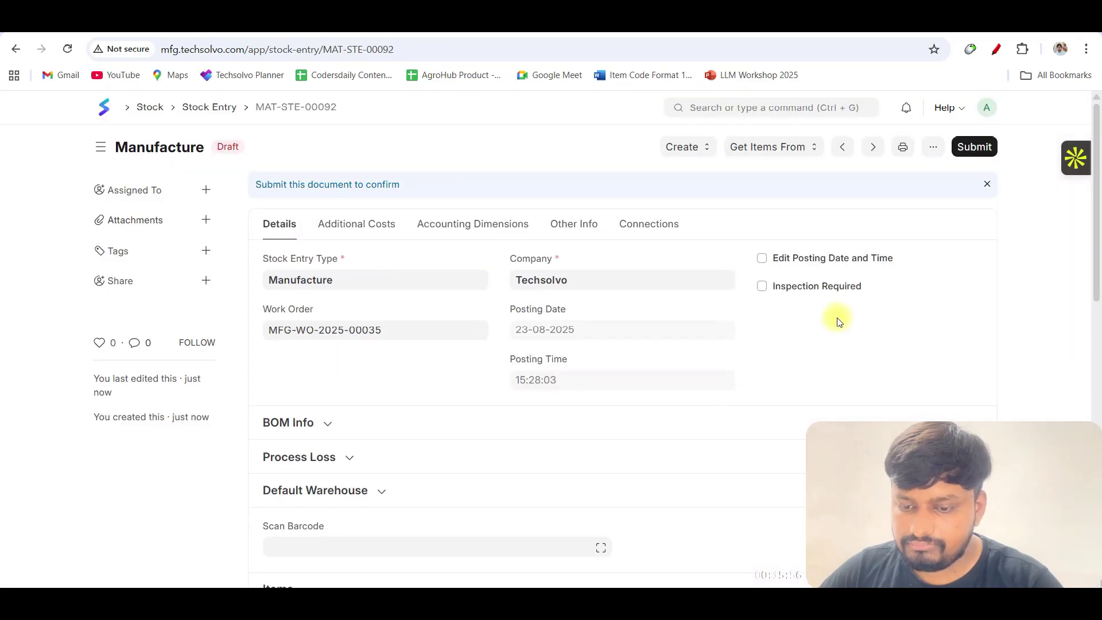
key("ctrl+s")
left_click(724, 222)
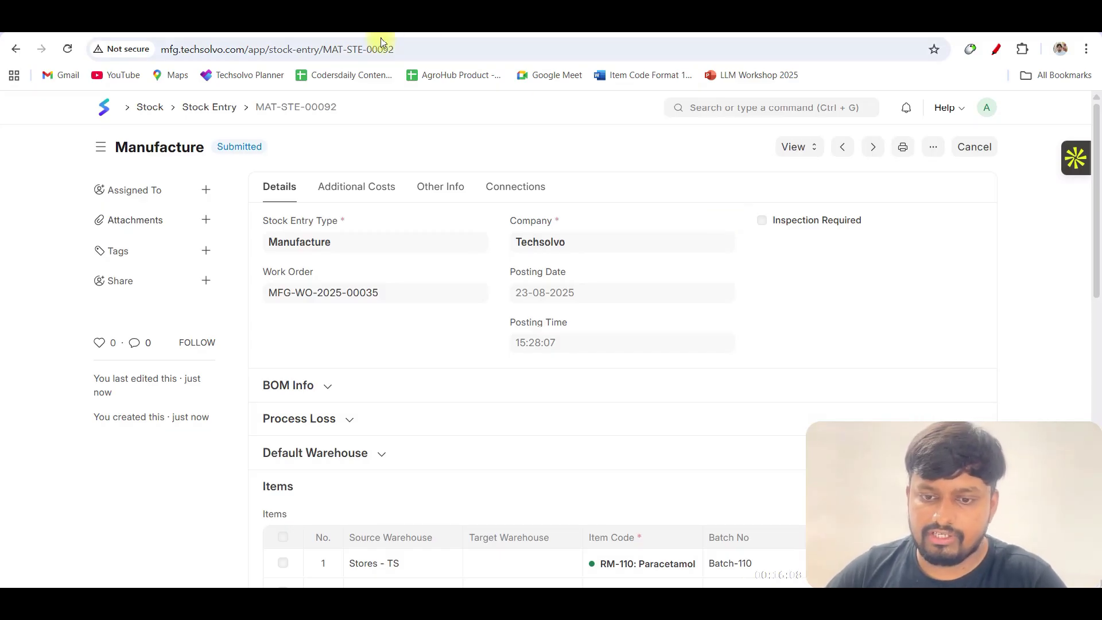
Step: Open the batch list from the purchase receipt page and check the quantities of the raw material and finished batches
left_click(181, 26)
left_click(818, 108)
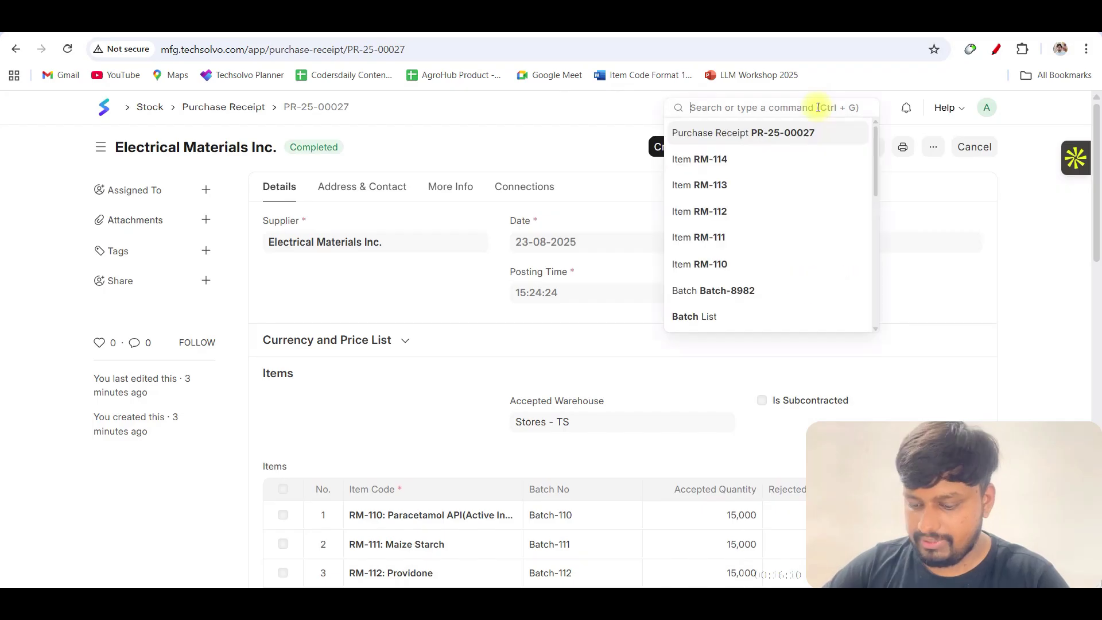
type("batch lis")
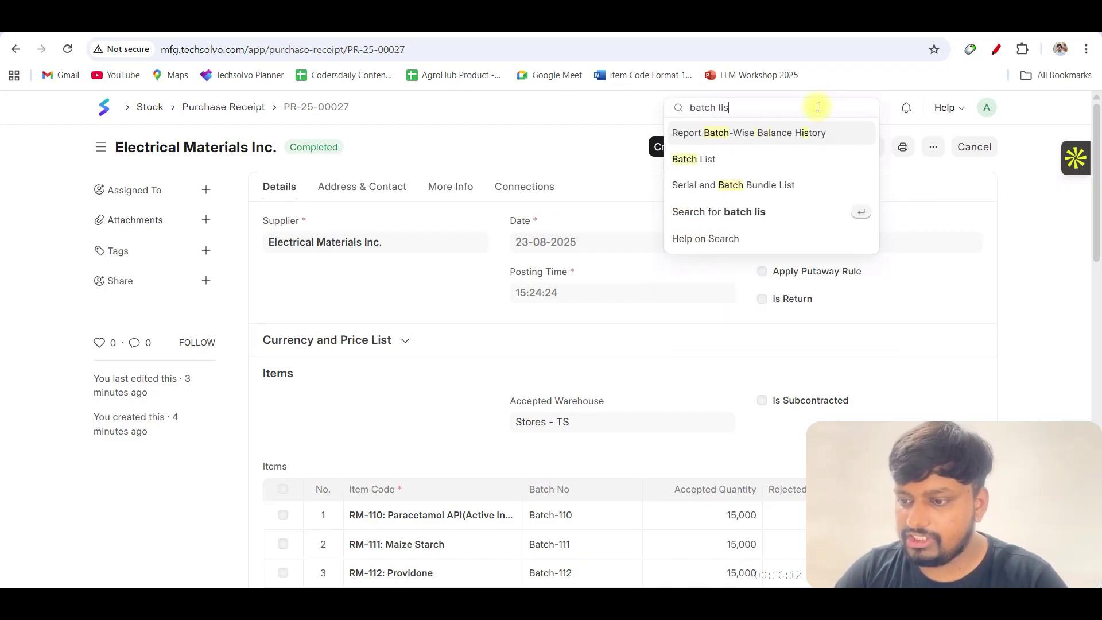
key("Down")
key("Return")
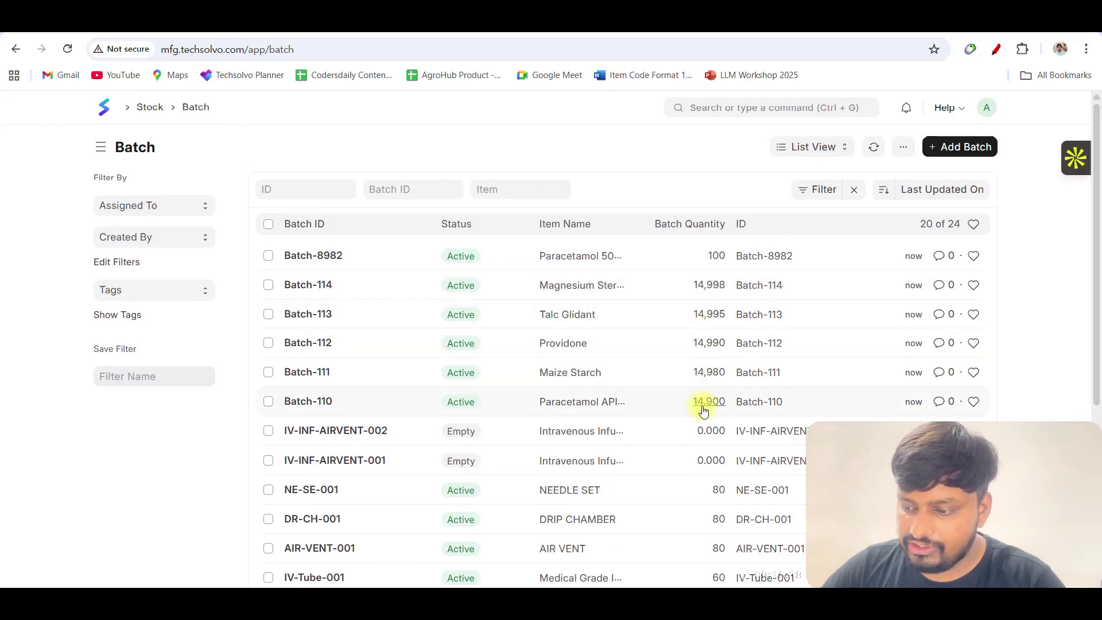
Step: Open Batch-8982 and examine its stock levels, batch details and connections
left_click(312, 256)
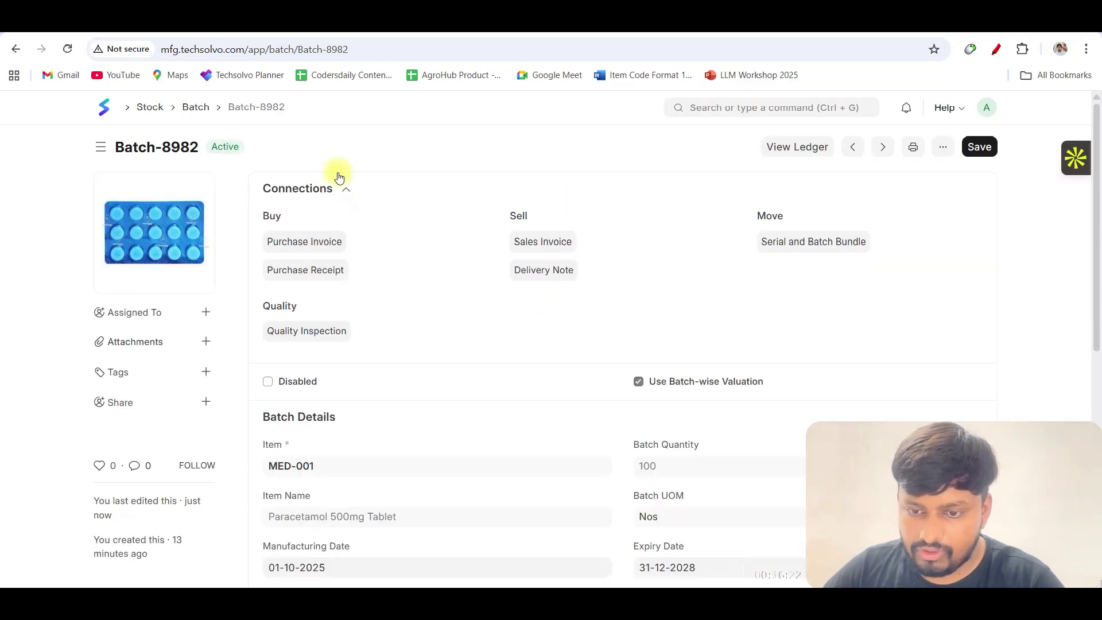
scroll(396, 255, "down", 3)
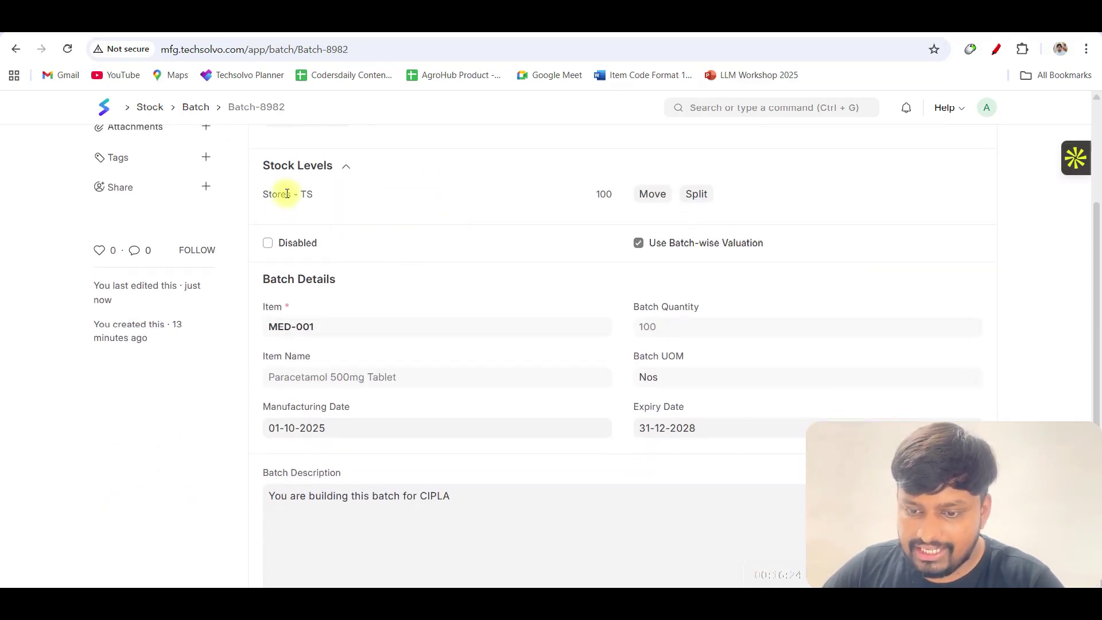
left_click_drag(267, 194, 414, 199)
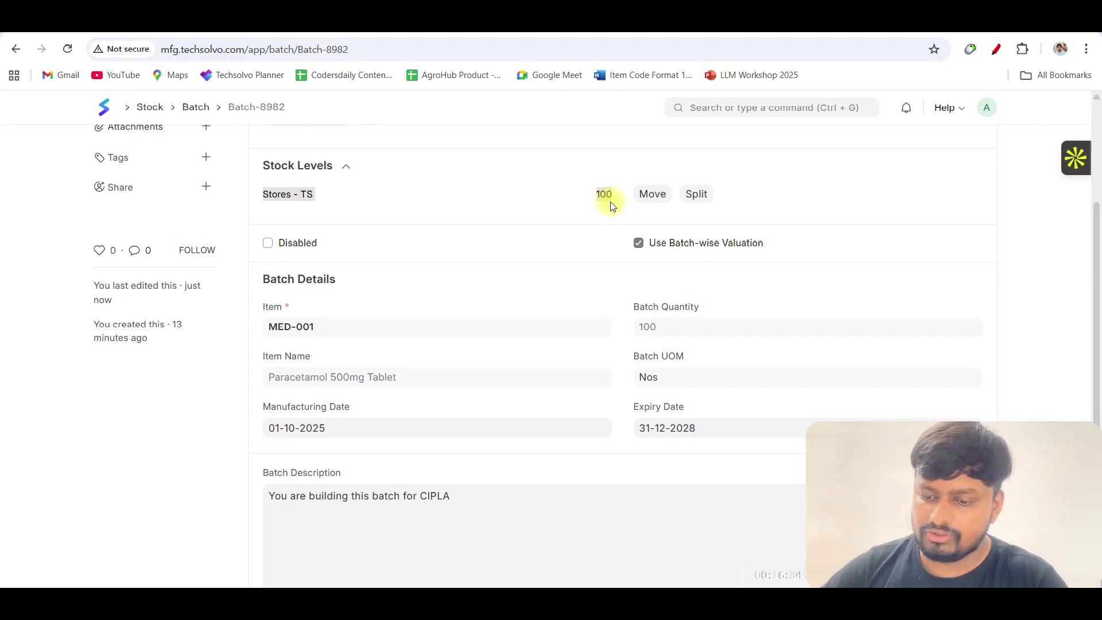
scroll(632, 246, "up", 3)
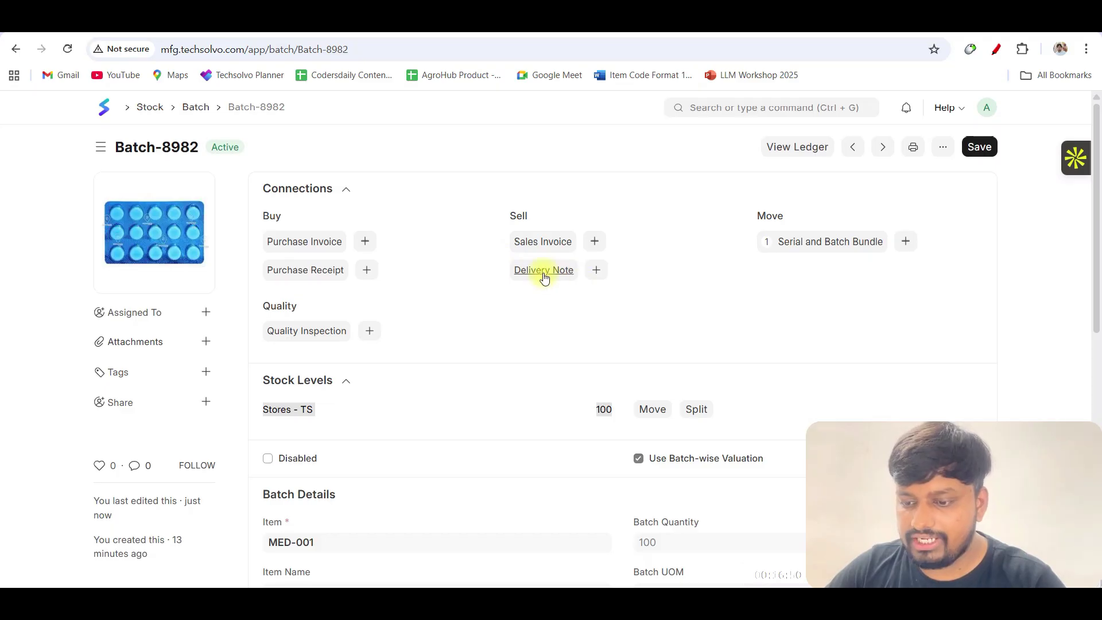
Step: Create a new delivery note from Batch-8982's connections and select an individual customer from the existing customers
left_click(463, 285)
left_click(599, 272)
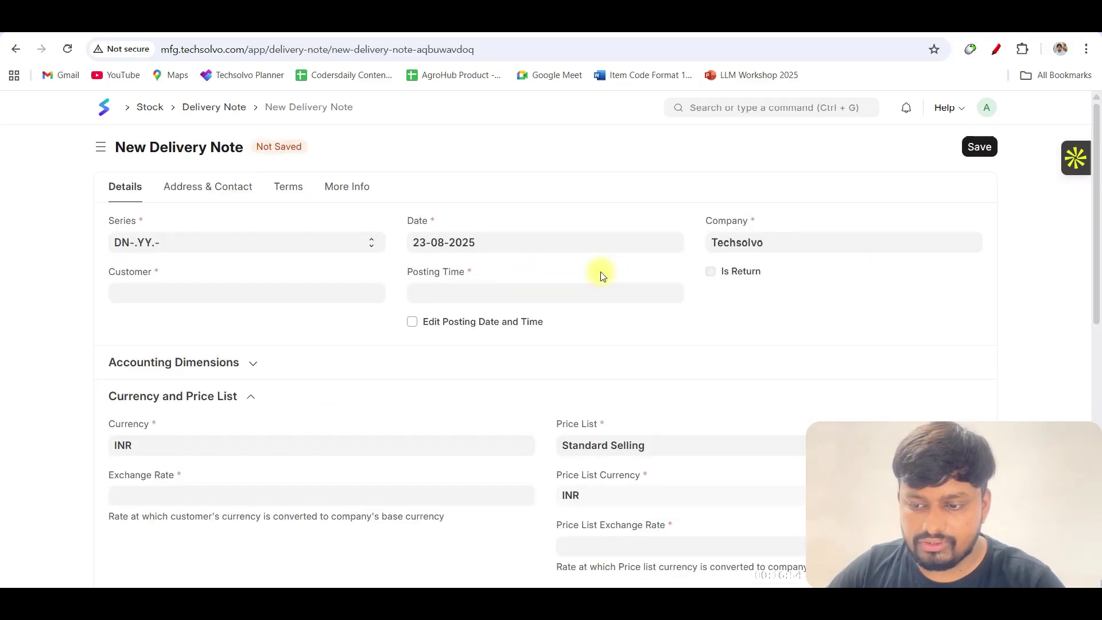
left_click(271, 296)
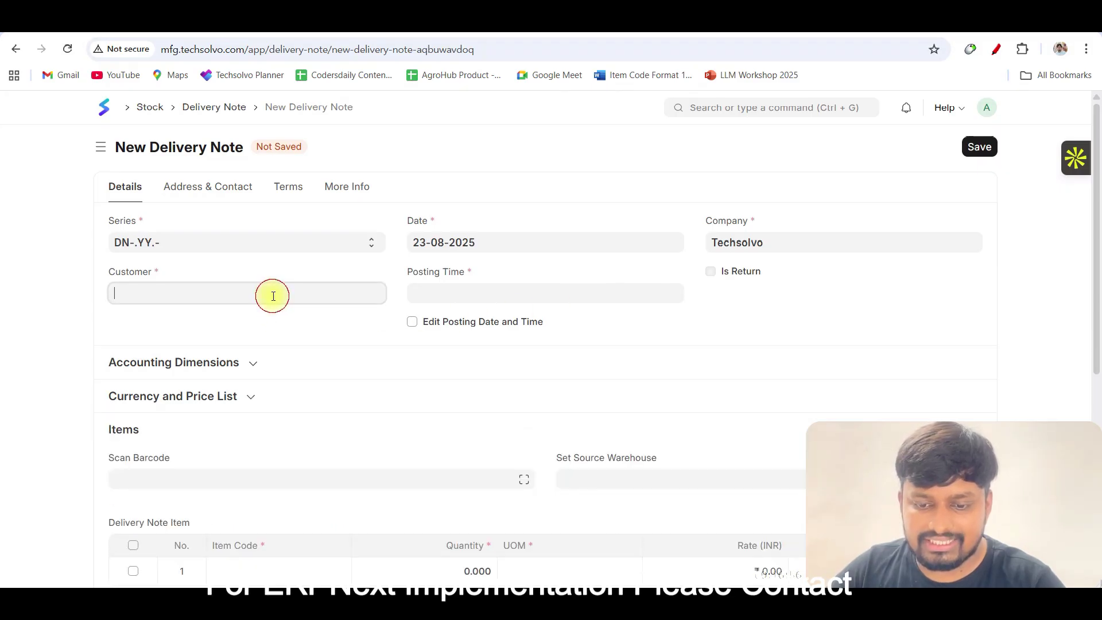
left_click(276, 294)
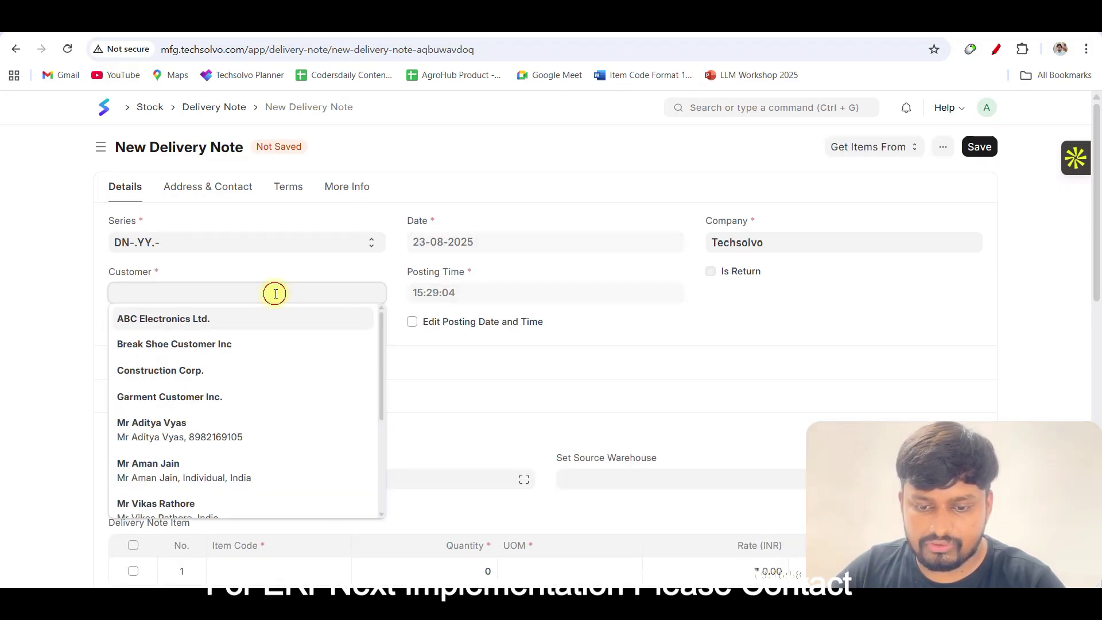
left_click(239, 436)
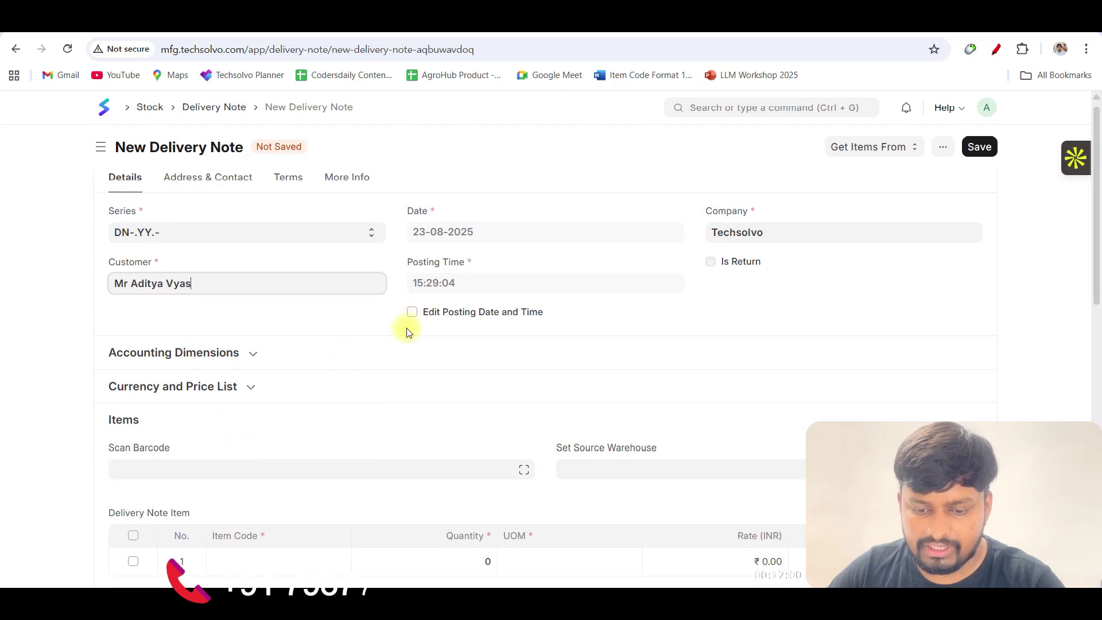
Step: Add MED-001 (Paracetamol 500mg Tablet) to the delivery note's item table with a quantity of 100
scroll(328, 372, "down", 3)
left_click(284, 357)
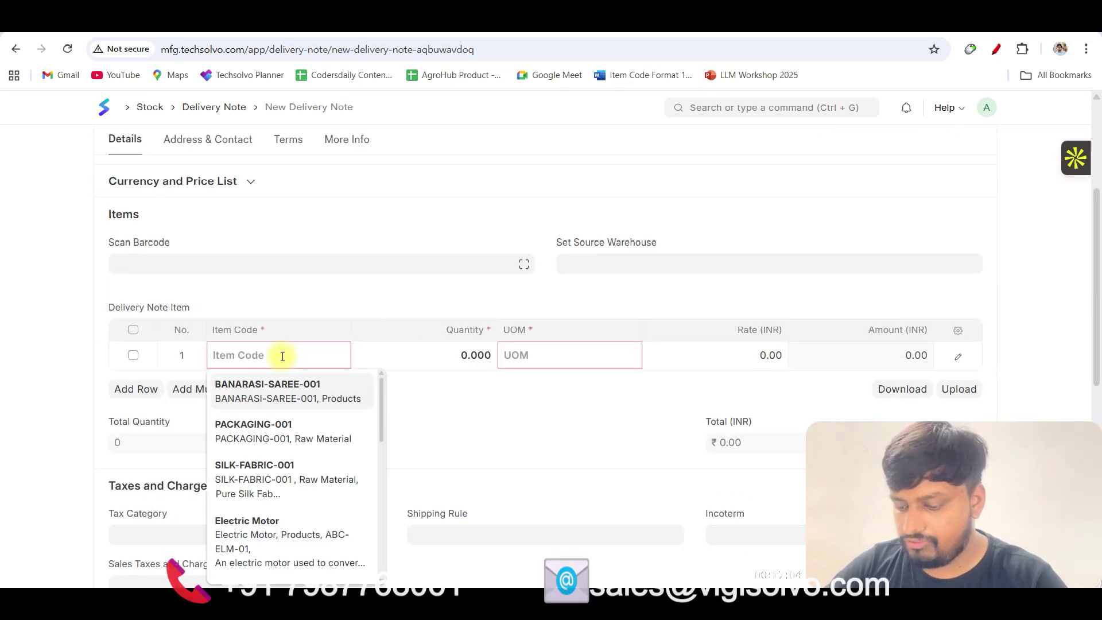
type("para")
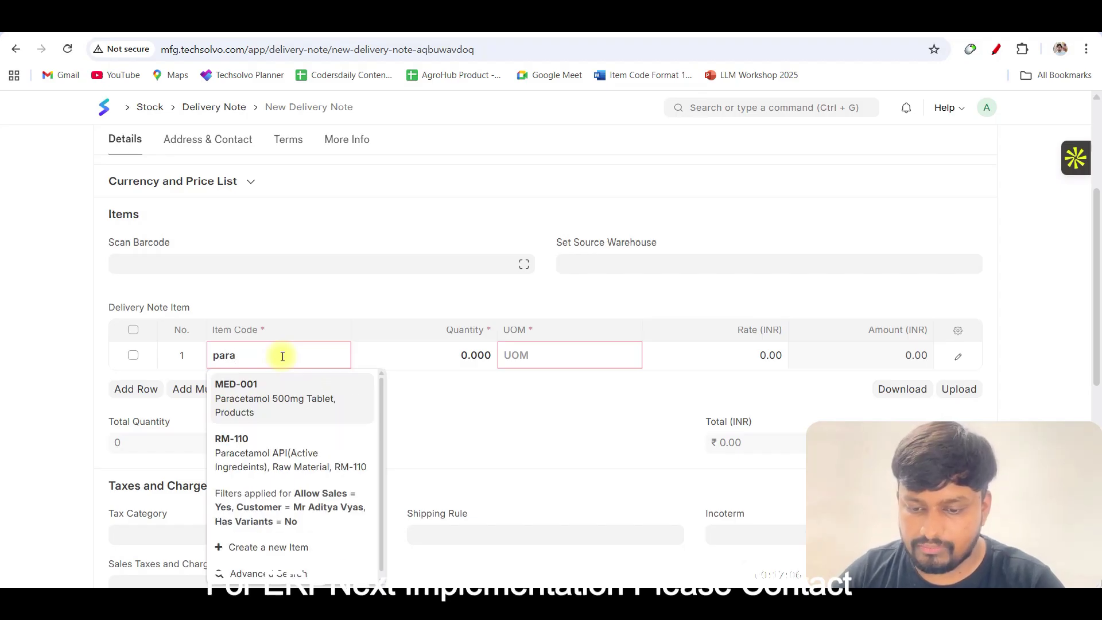
key("Return")
left_click(456, 355)
type("00")
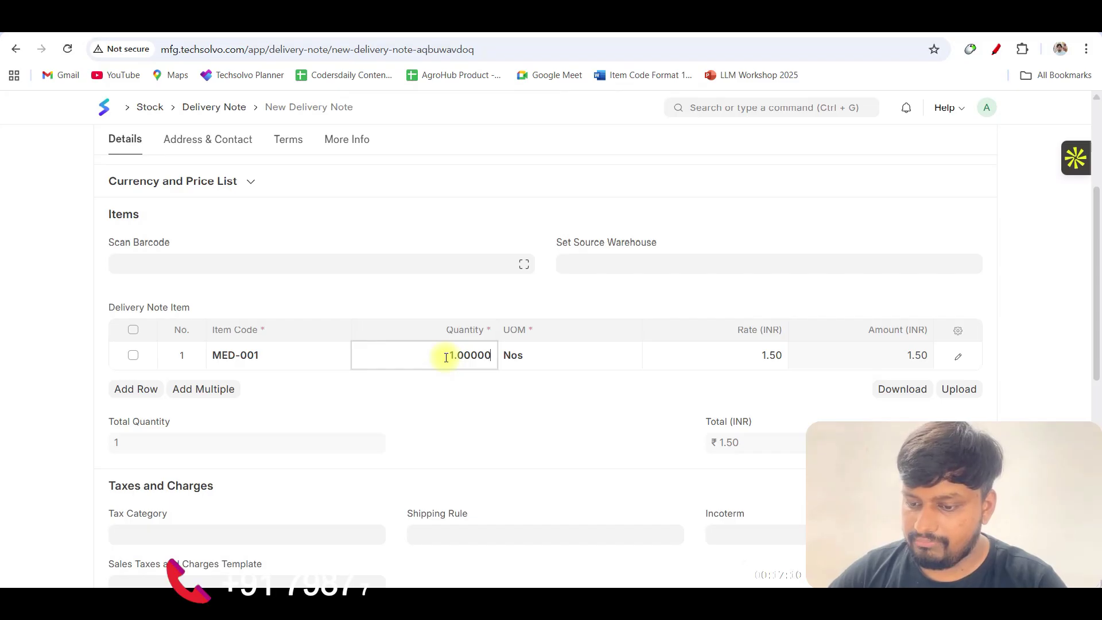
key("BackSpace")
key("BackSpace")
key("BackSpace")
type("00")
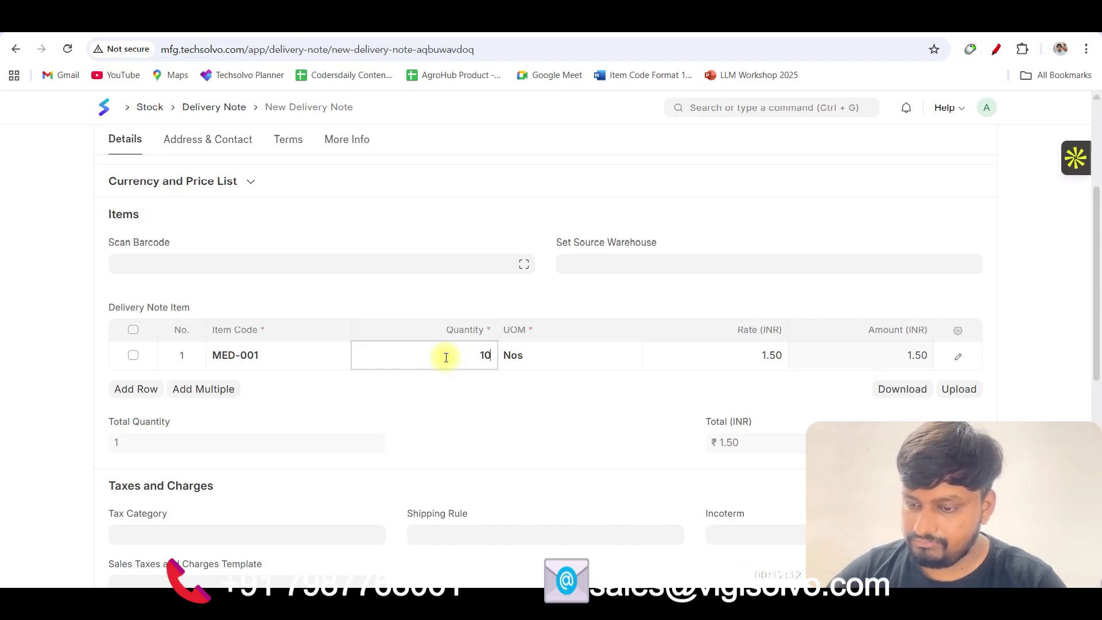
left_click(613, 405)
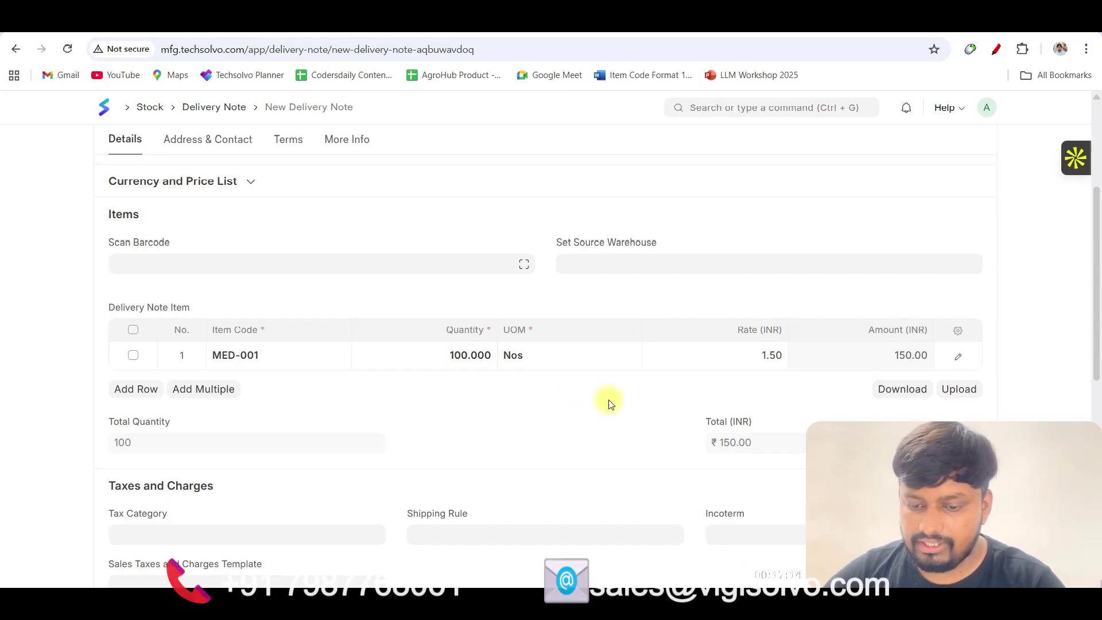
Step: Save and submit the delivery note, checking its item row and totals
scroll(606, 400, "down", 4)
scroll(607, 401, "up", 8)
key("ctrl+s")
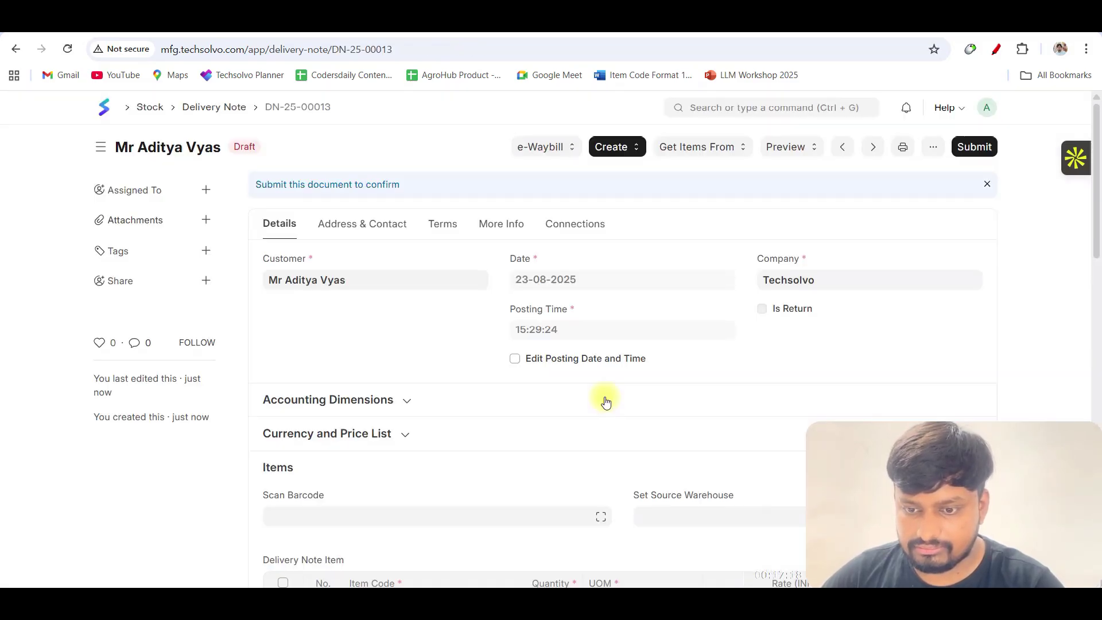
scroll(721, 353, "down", 5)
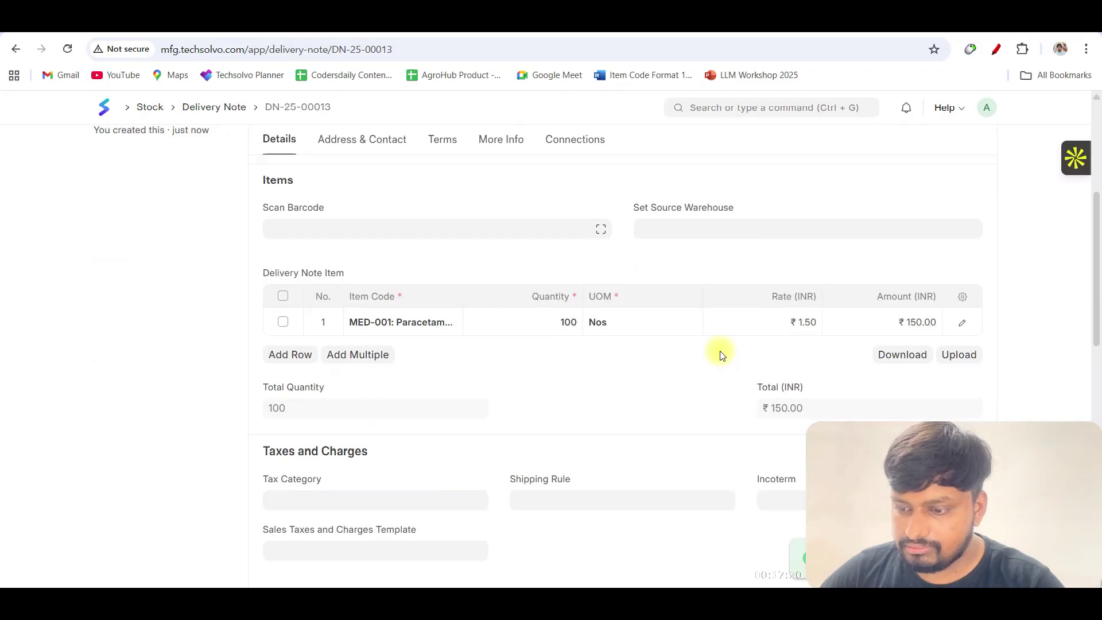
scroll(722, 355, "down", 1)
scroll(722, 354, "up", 5)
left_click(628, 148)
left_click(624, 148)
key("ctrl+s")
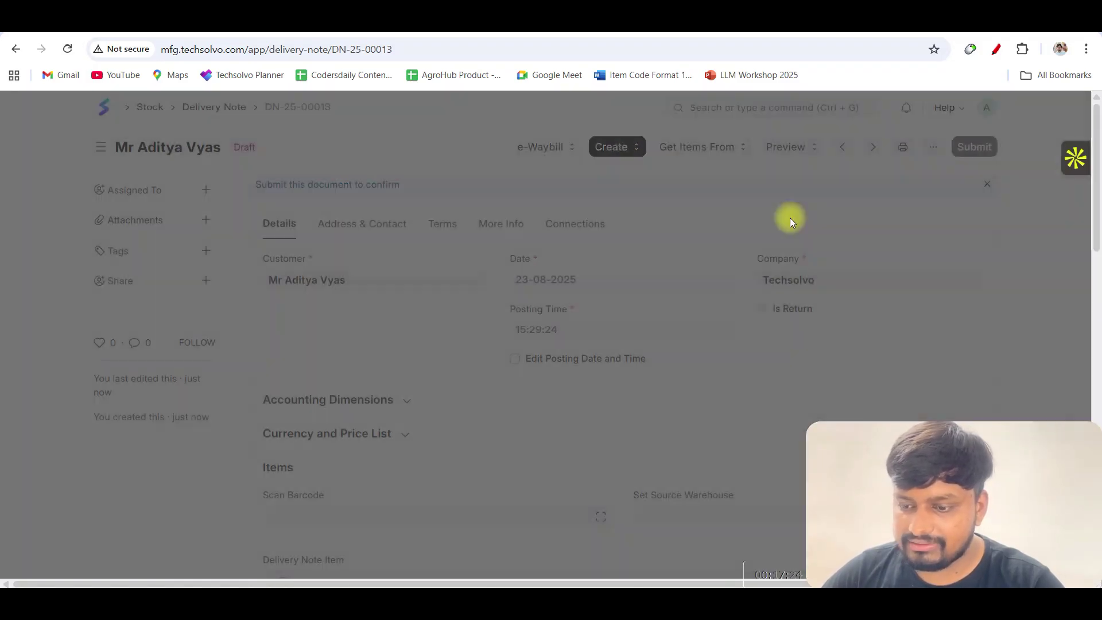
left_click(732, 222)
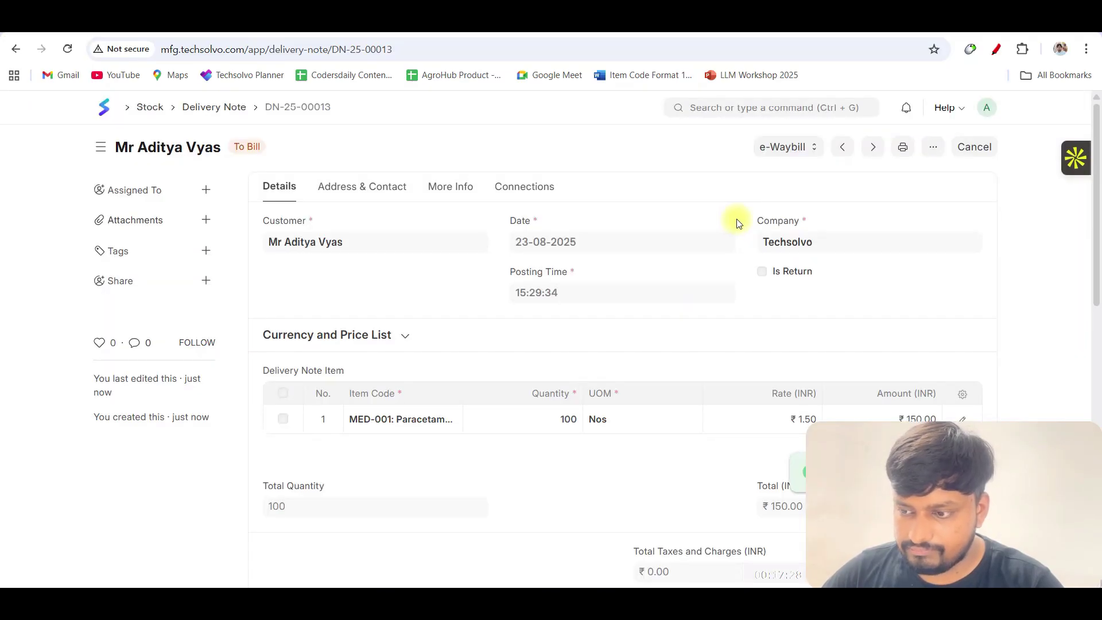
scroll(755, 231, "down", 6)
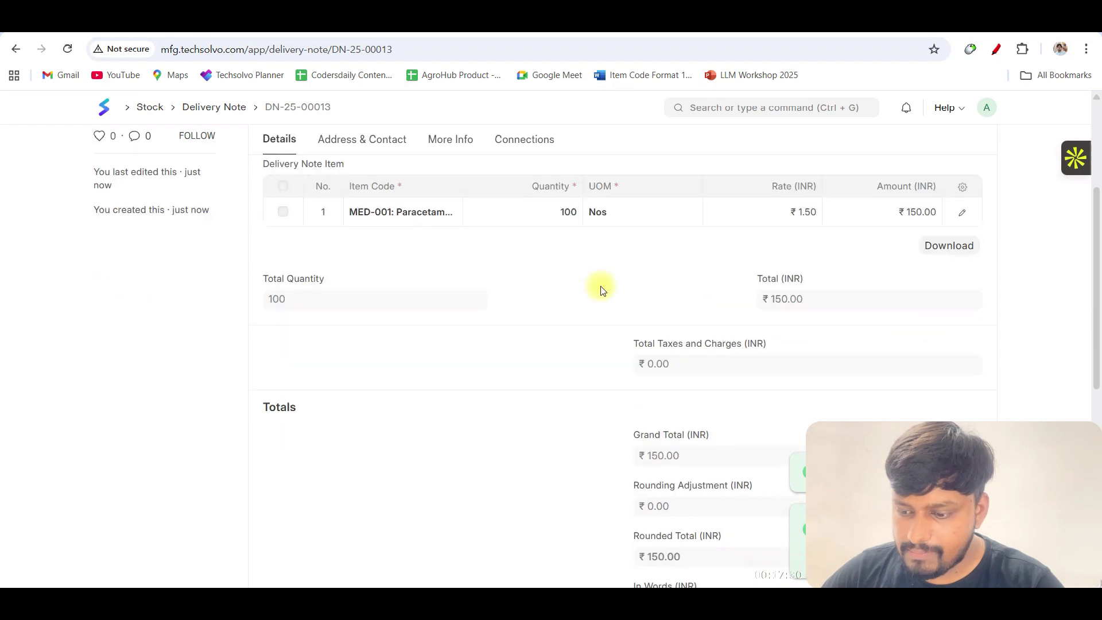
scroll(601, 290, "down", 3)
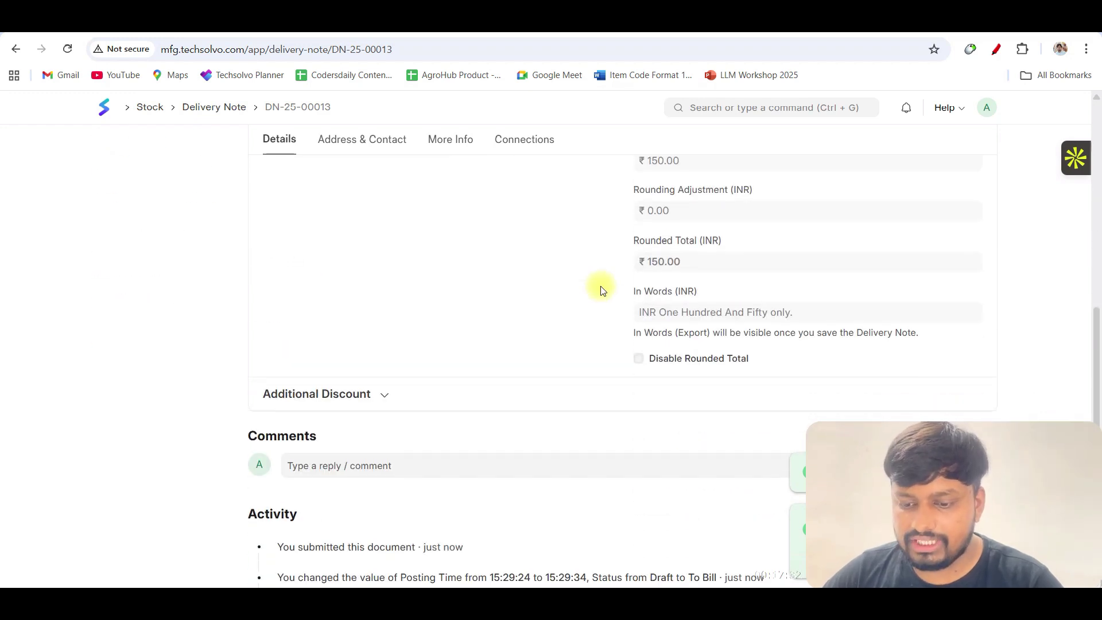
scroll(601, 290, "up", 6)
scroll(601, 290, "up", 3)
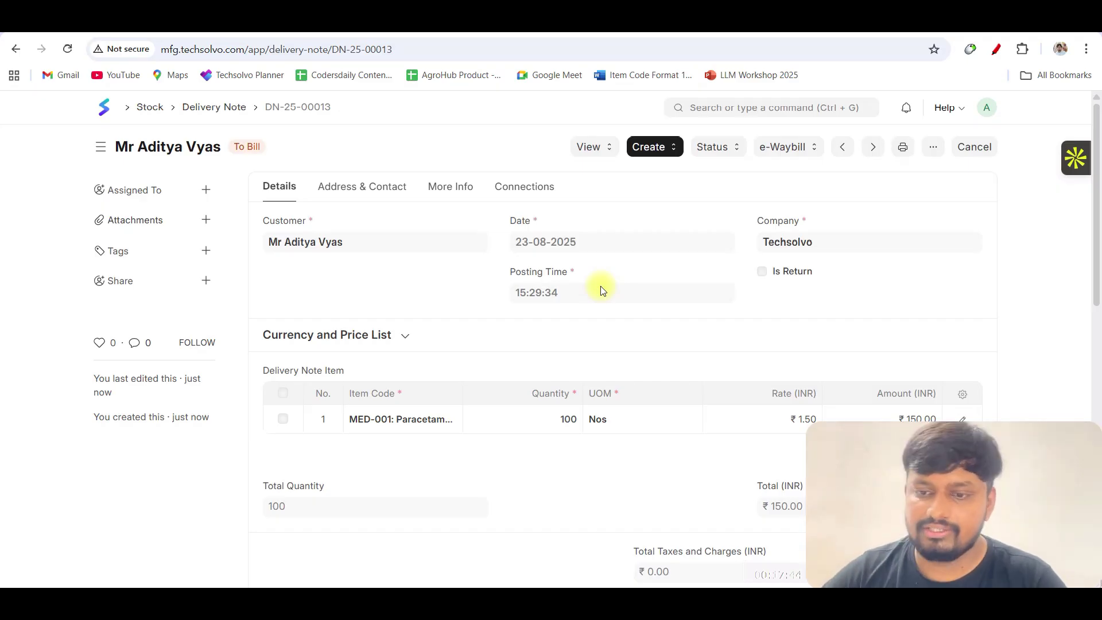
Step: Return to the Manufacture entry's page, open the batch list and reload it to check the quantities after the delivery
left_click(340, 24)
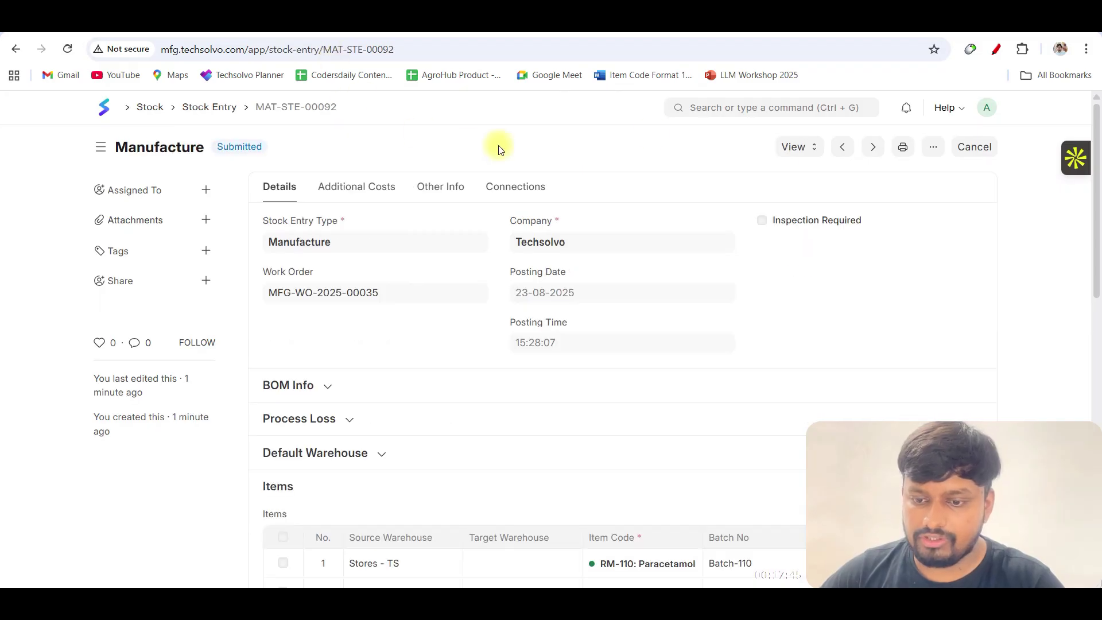
left_click(750, 109)
type("batch")
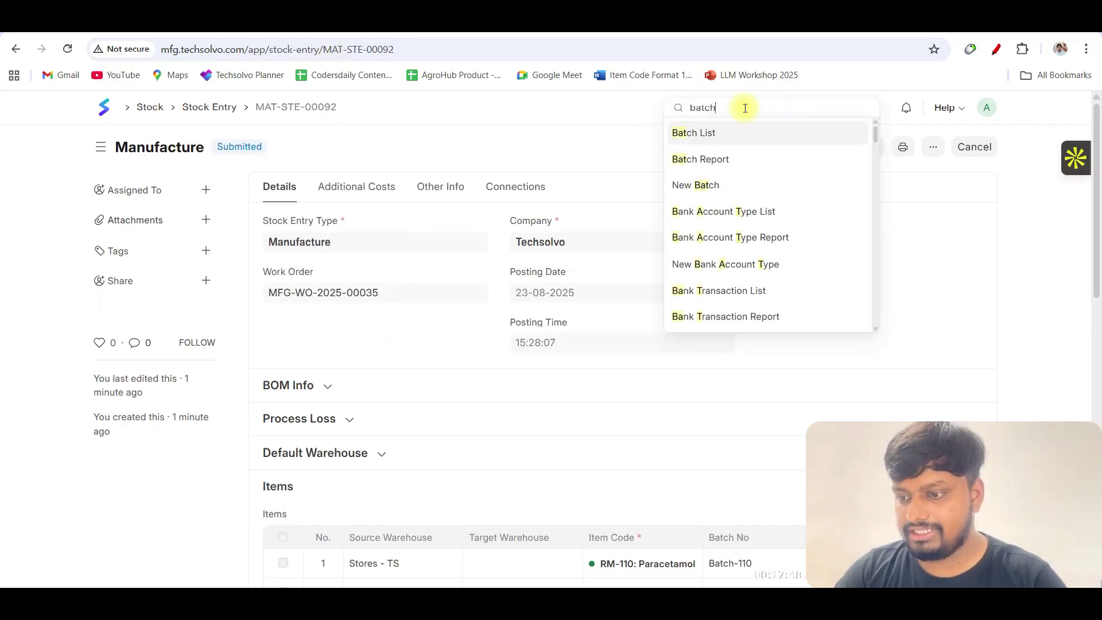
key("Return")
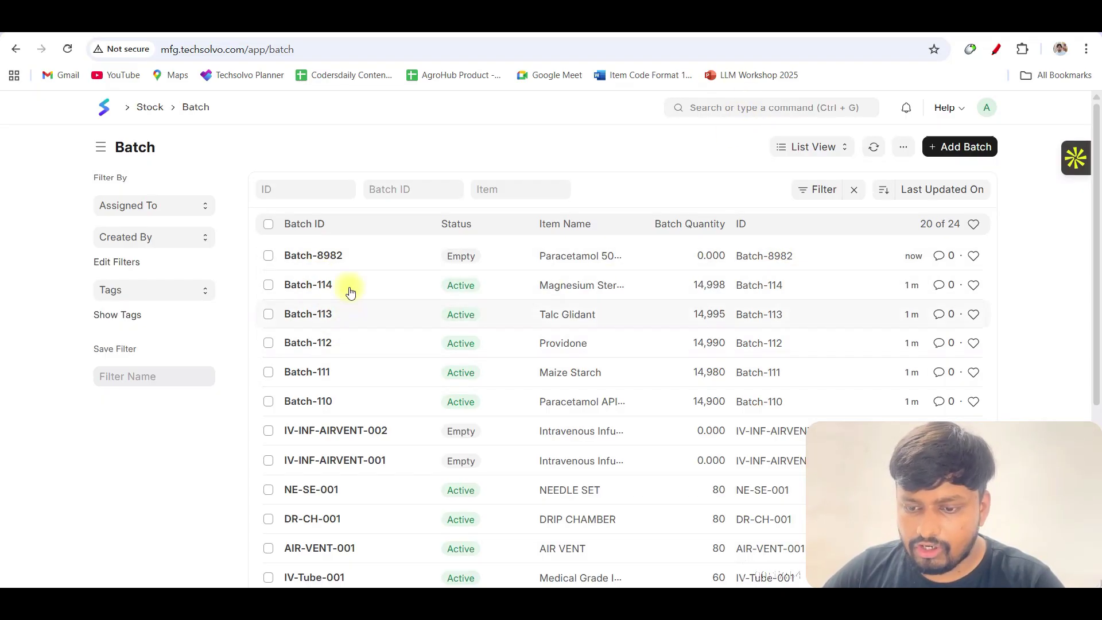
left_click(874, 148)
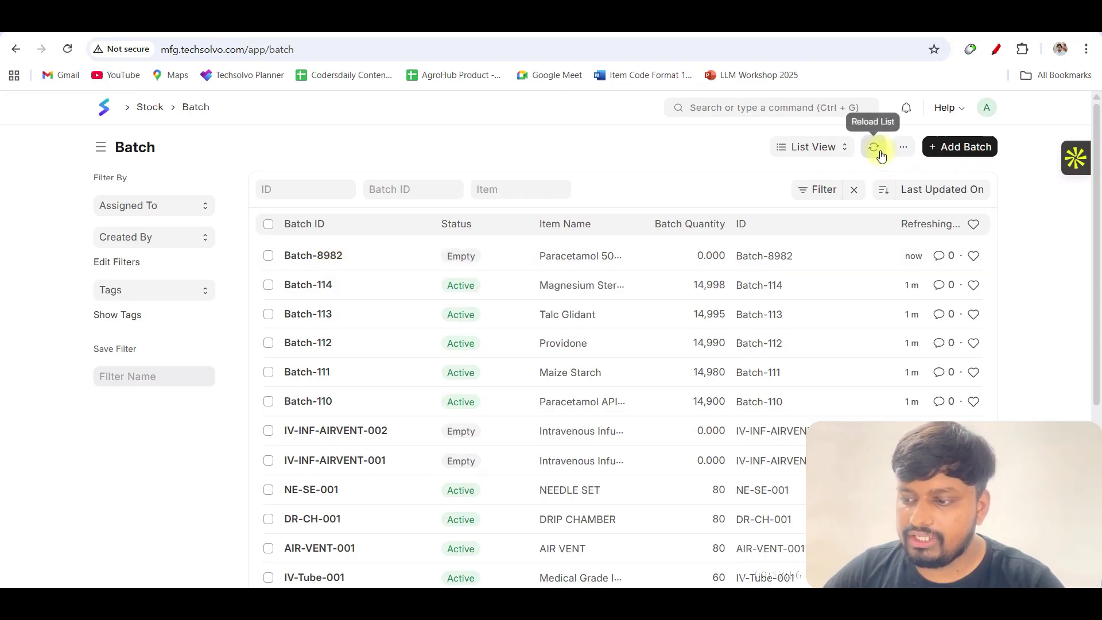
Step: Open Batch-8982, examine its remaining stock and linked delivery documents, and reload the record
left_click(316, 256)
scroll(465, 294, "down", 2)
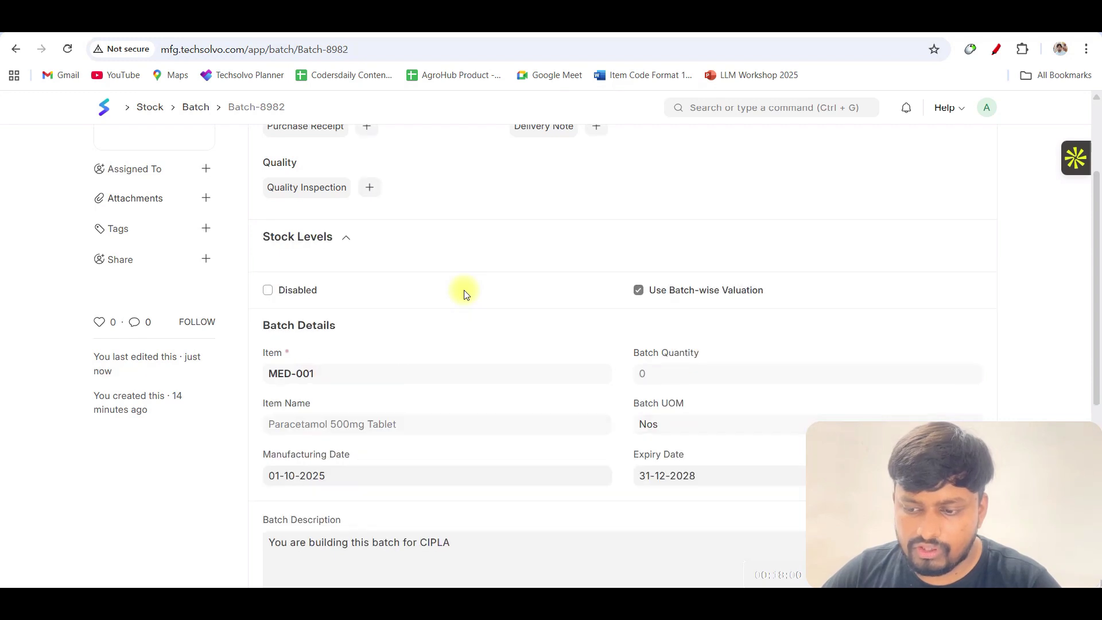
scroll(465, 294, "up", 2)
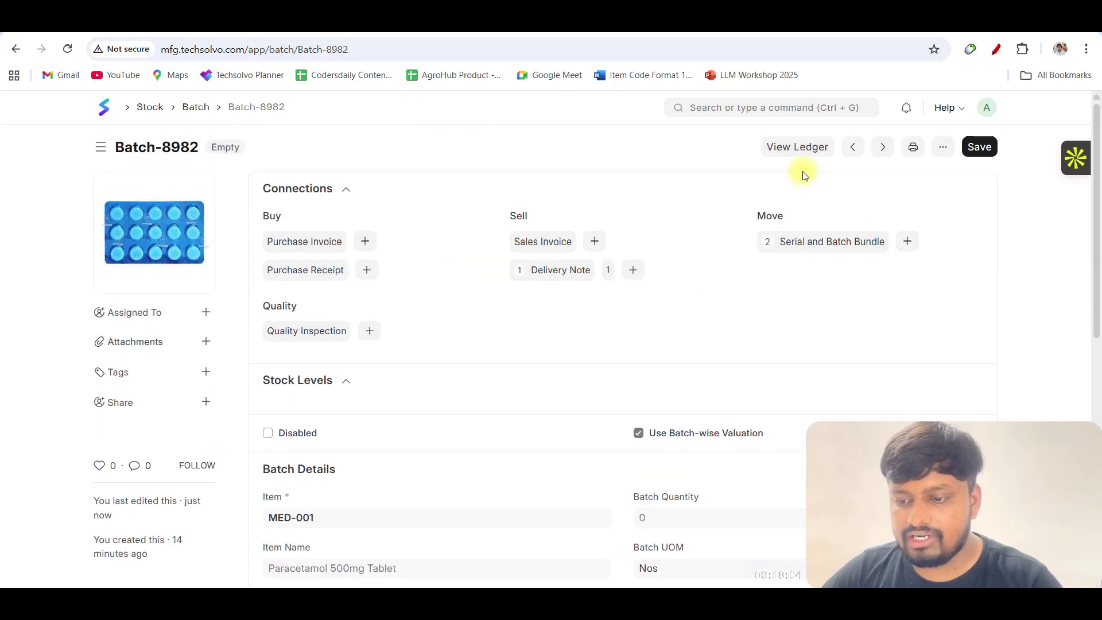
key("ctrl+r")
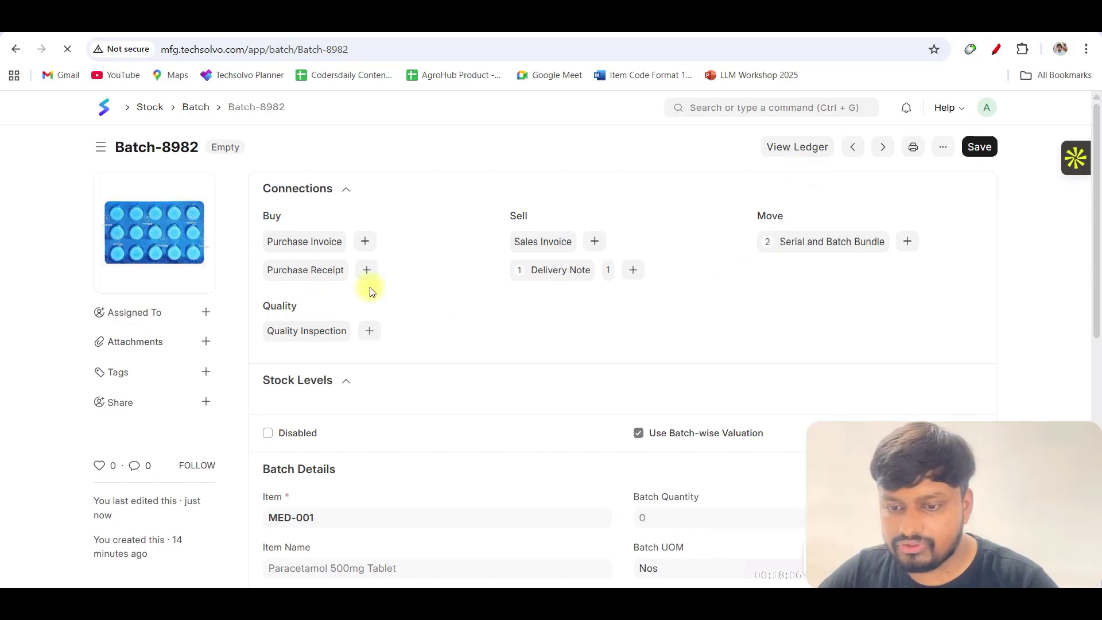